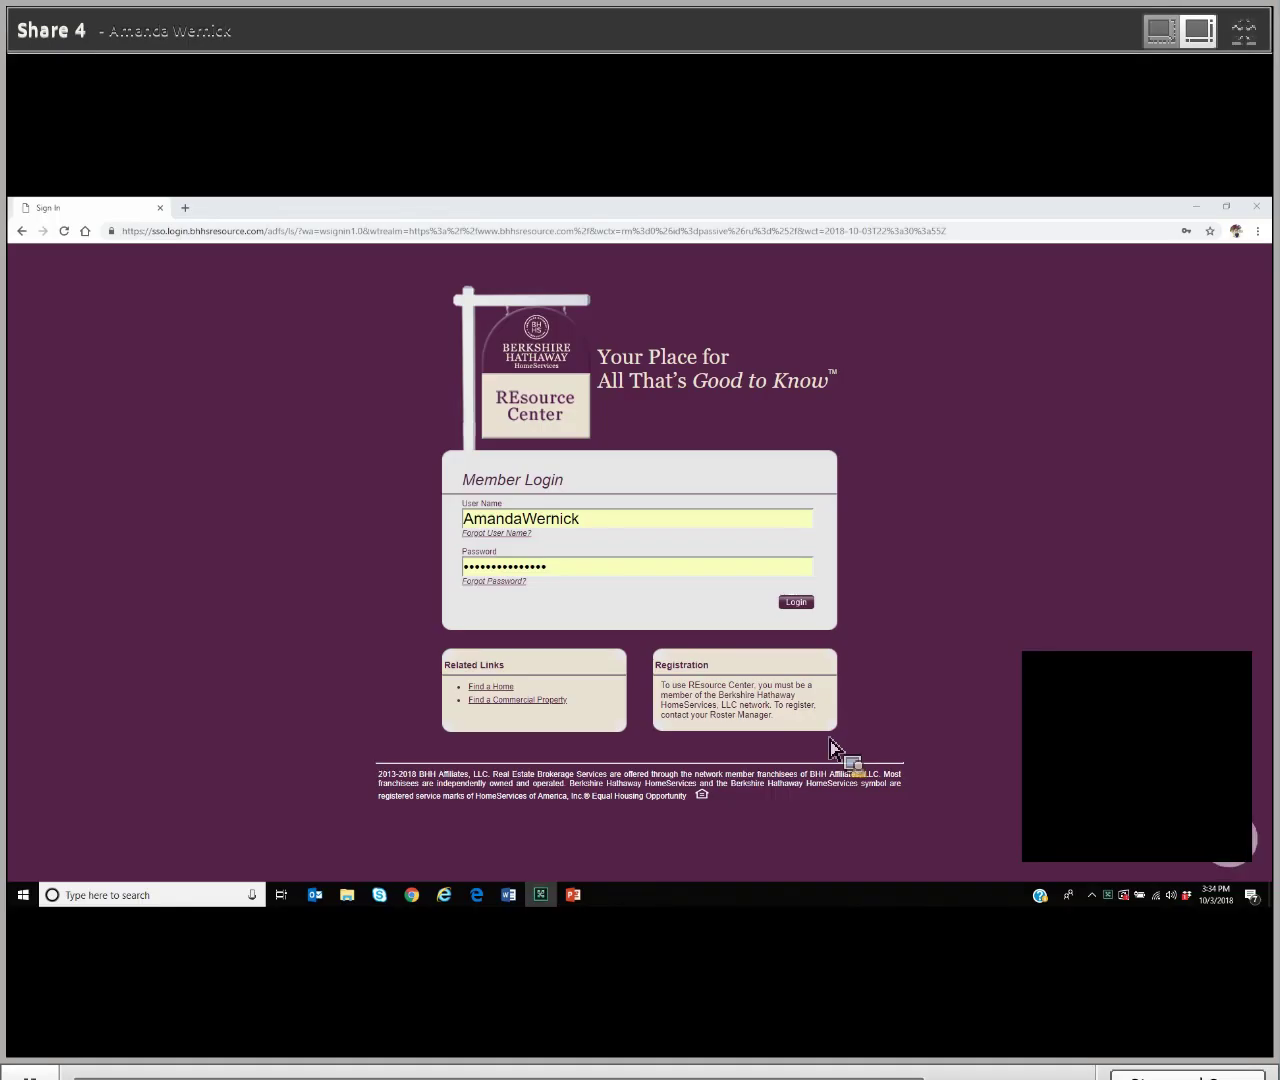
# Step: Log in to the REsource Center and launch rDesk from REsource Links in a new tab
pyautogui.click(797, 603)
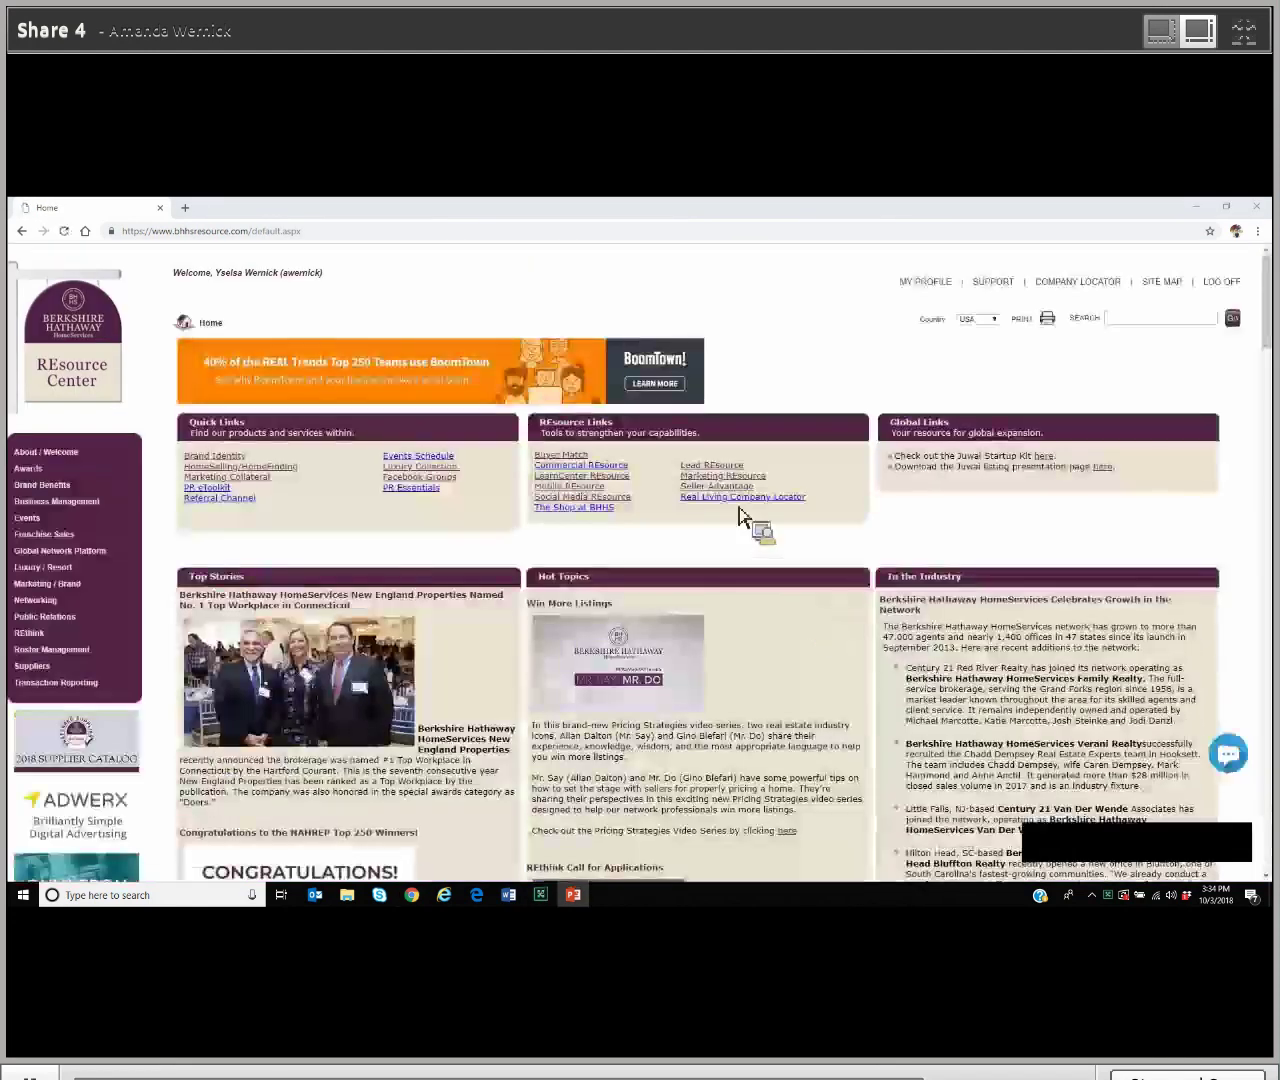
pyautogui.click(714, 466)
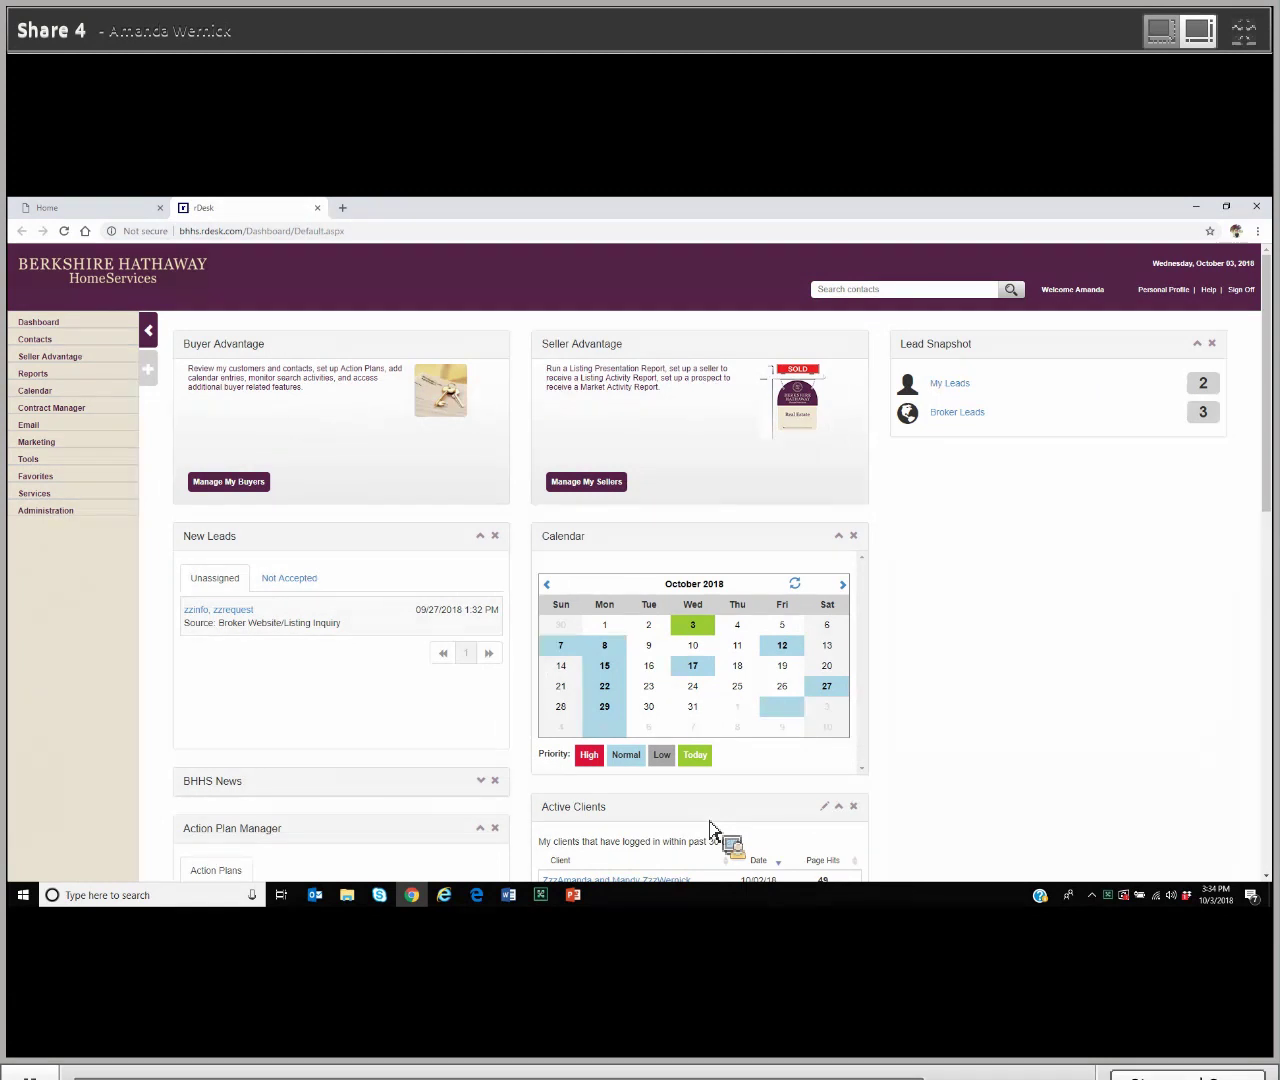
# Step: Open the full Contacts list and search it for 'zzz', leaving three matching contacts
pyautogui.click(47, 346)
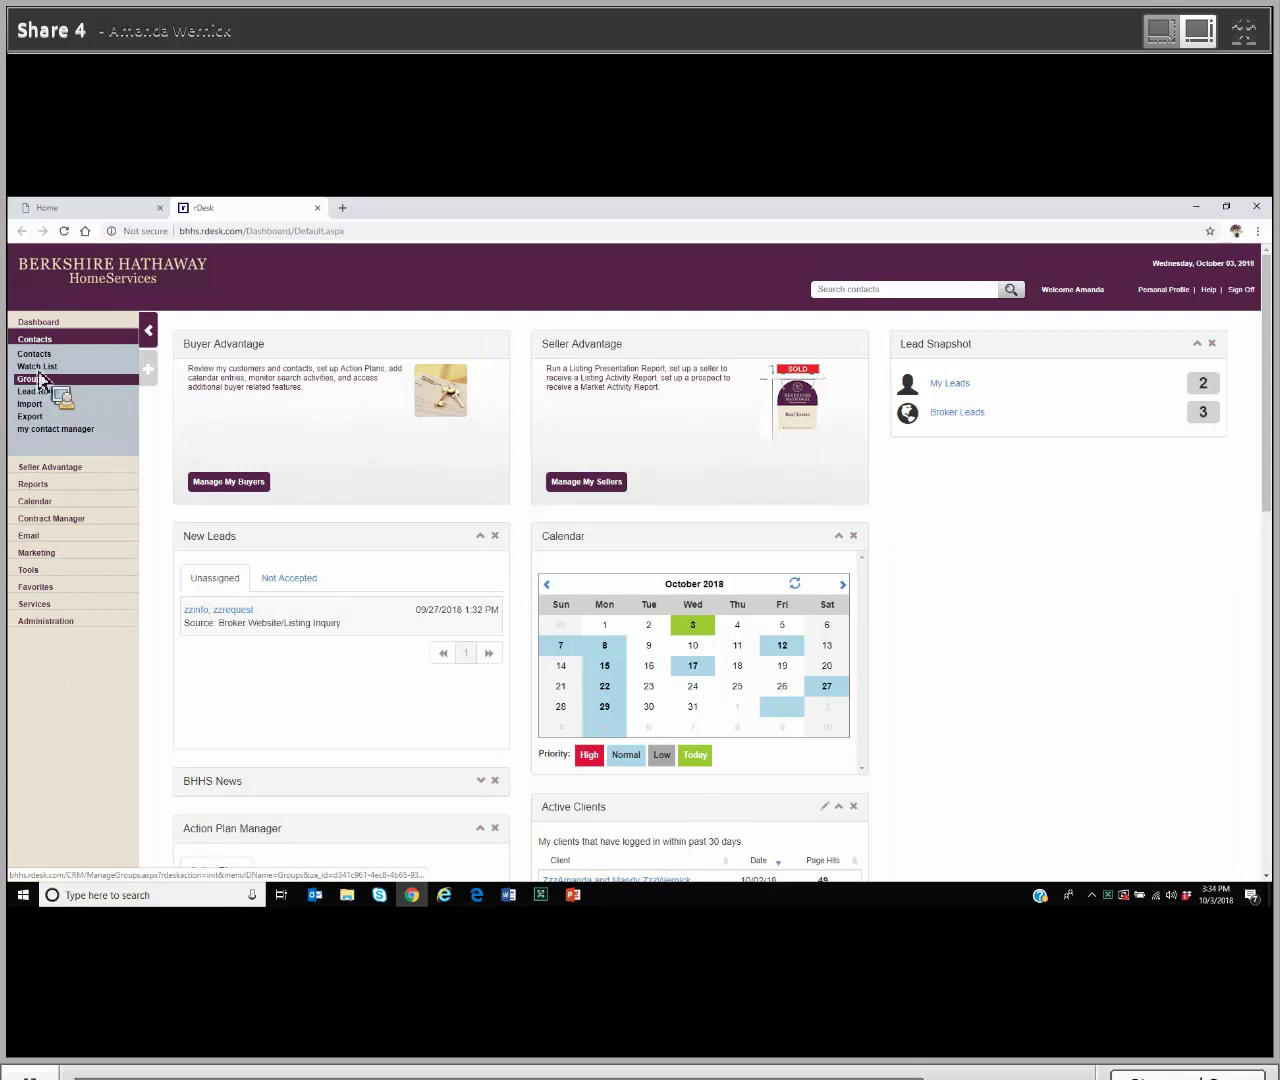
pyautogui.click(34, 356)
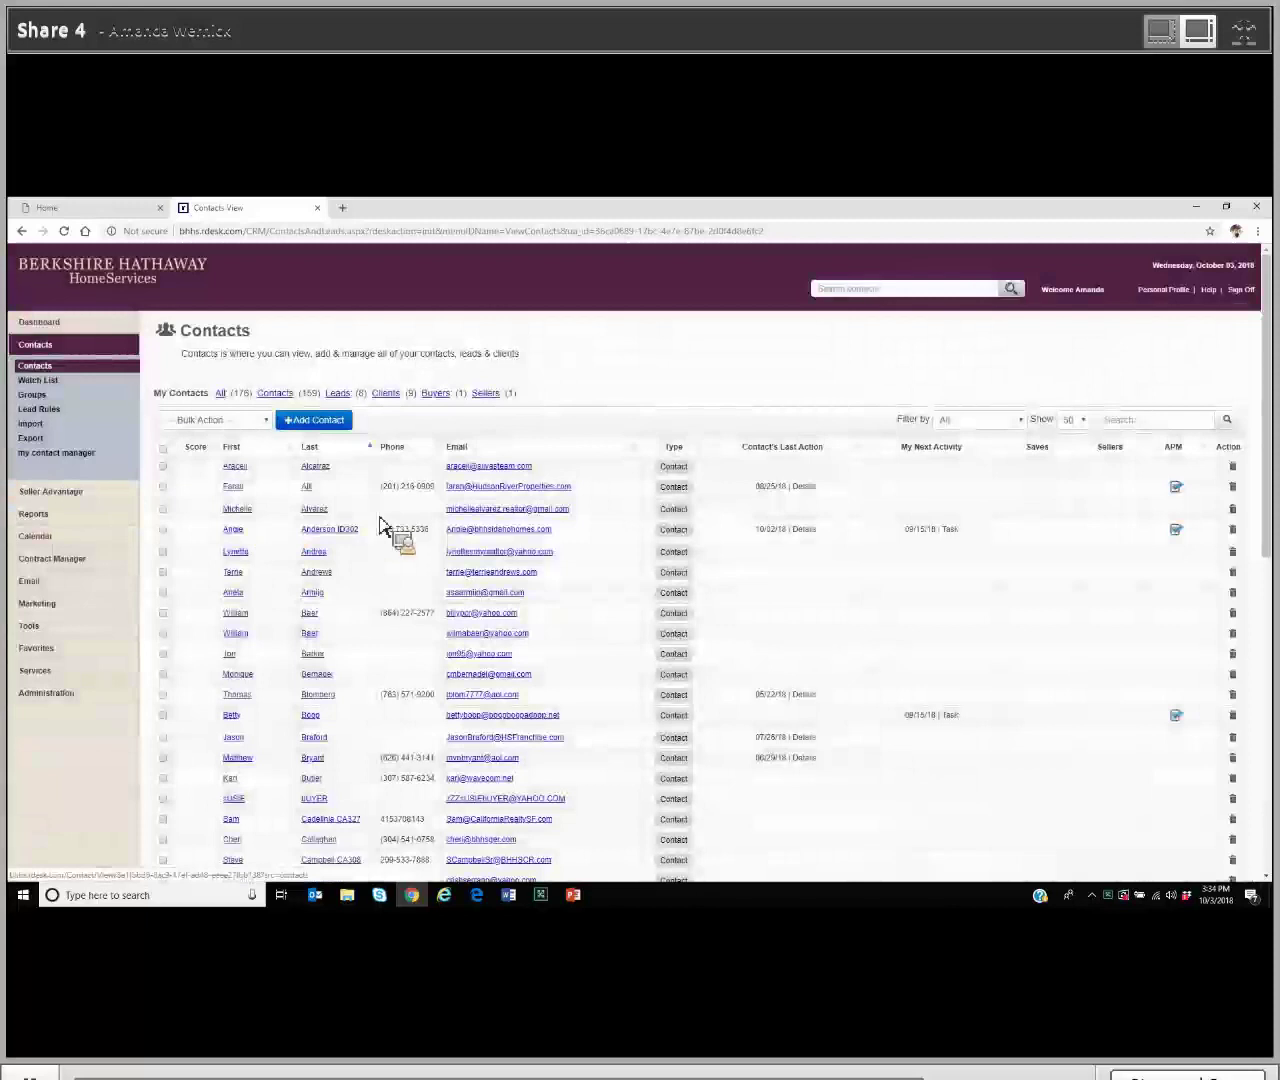
pyautogui.click(1140, 422)
pyautogui.write('zzz')
pyautogui.press('Return')
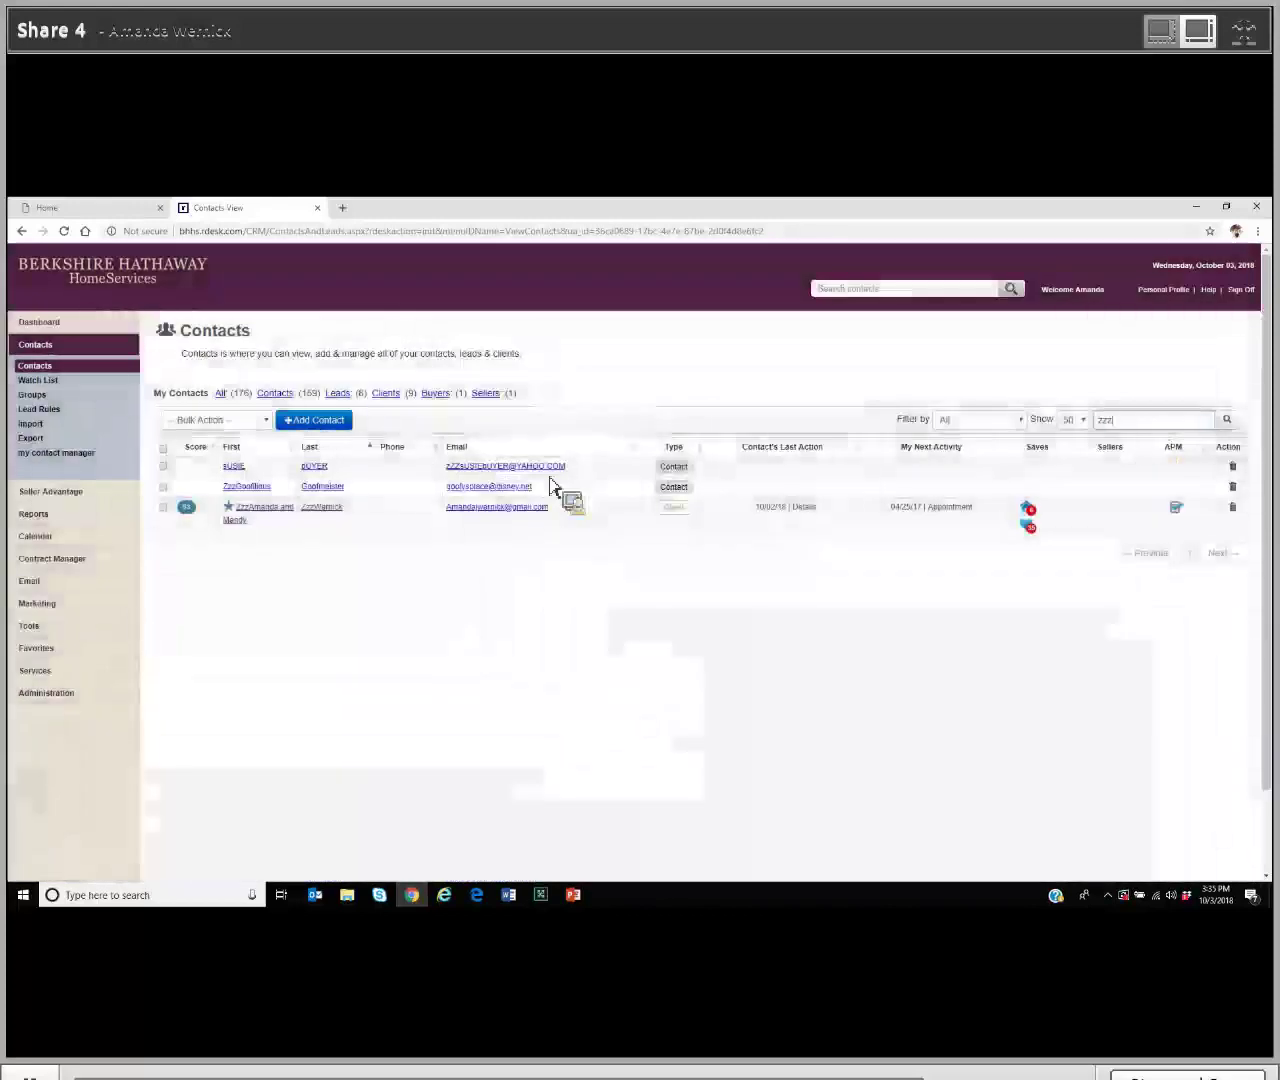
# Step: Open the zzz test client's record and scroll through its Summary activity, contracts and notes
pyautogui.click(276, 518)
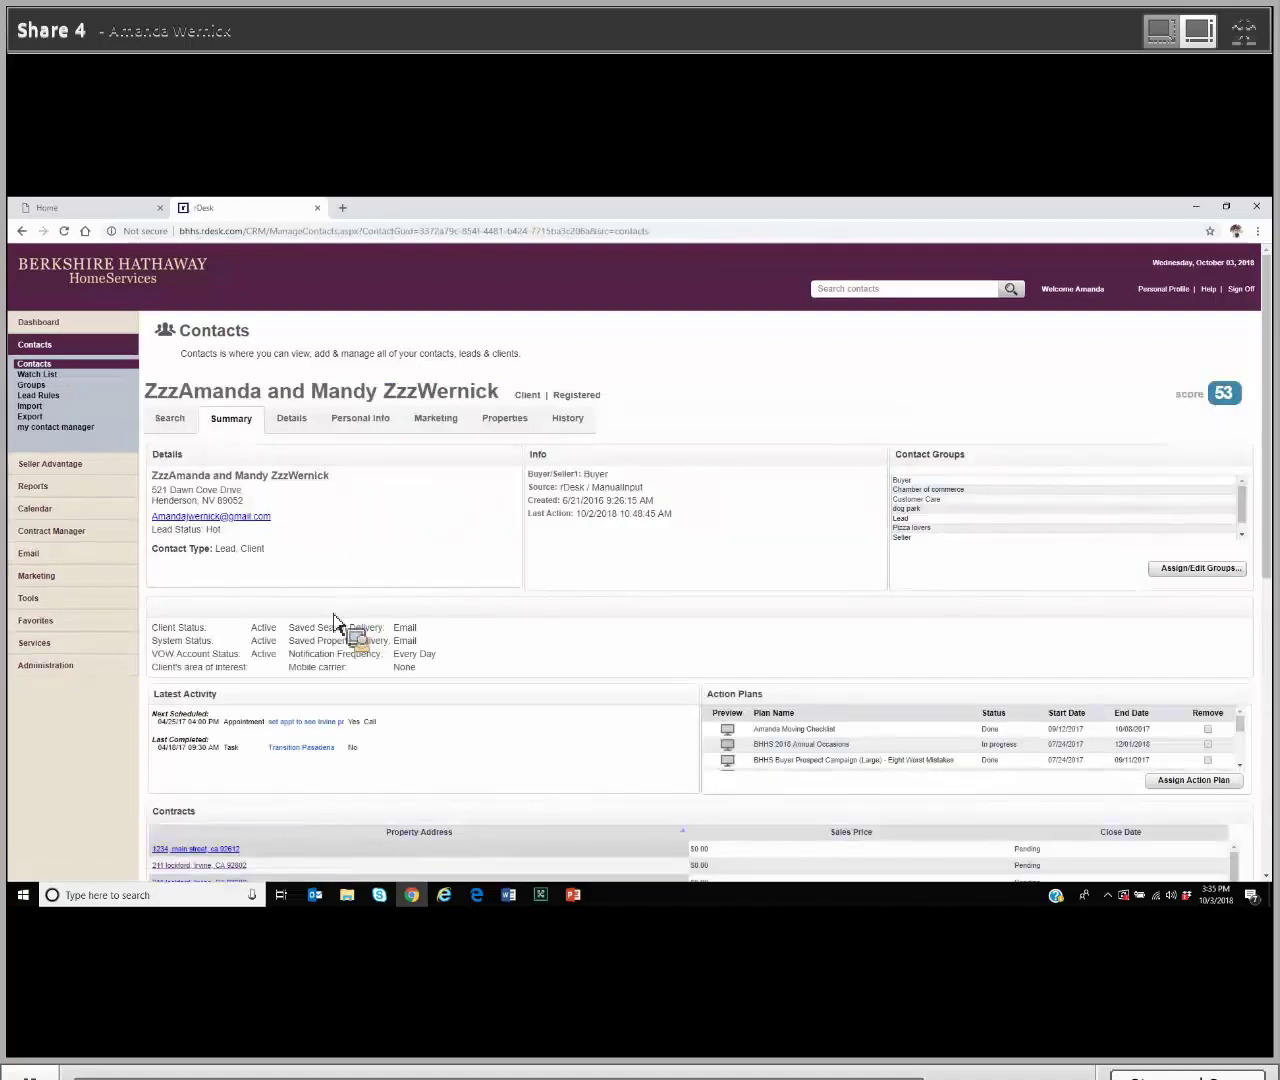
pyautogui.hotkey('alt', 'Tab')
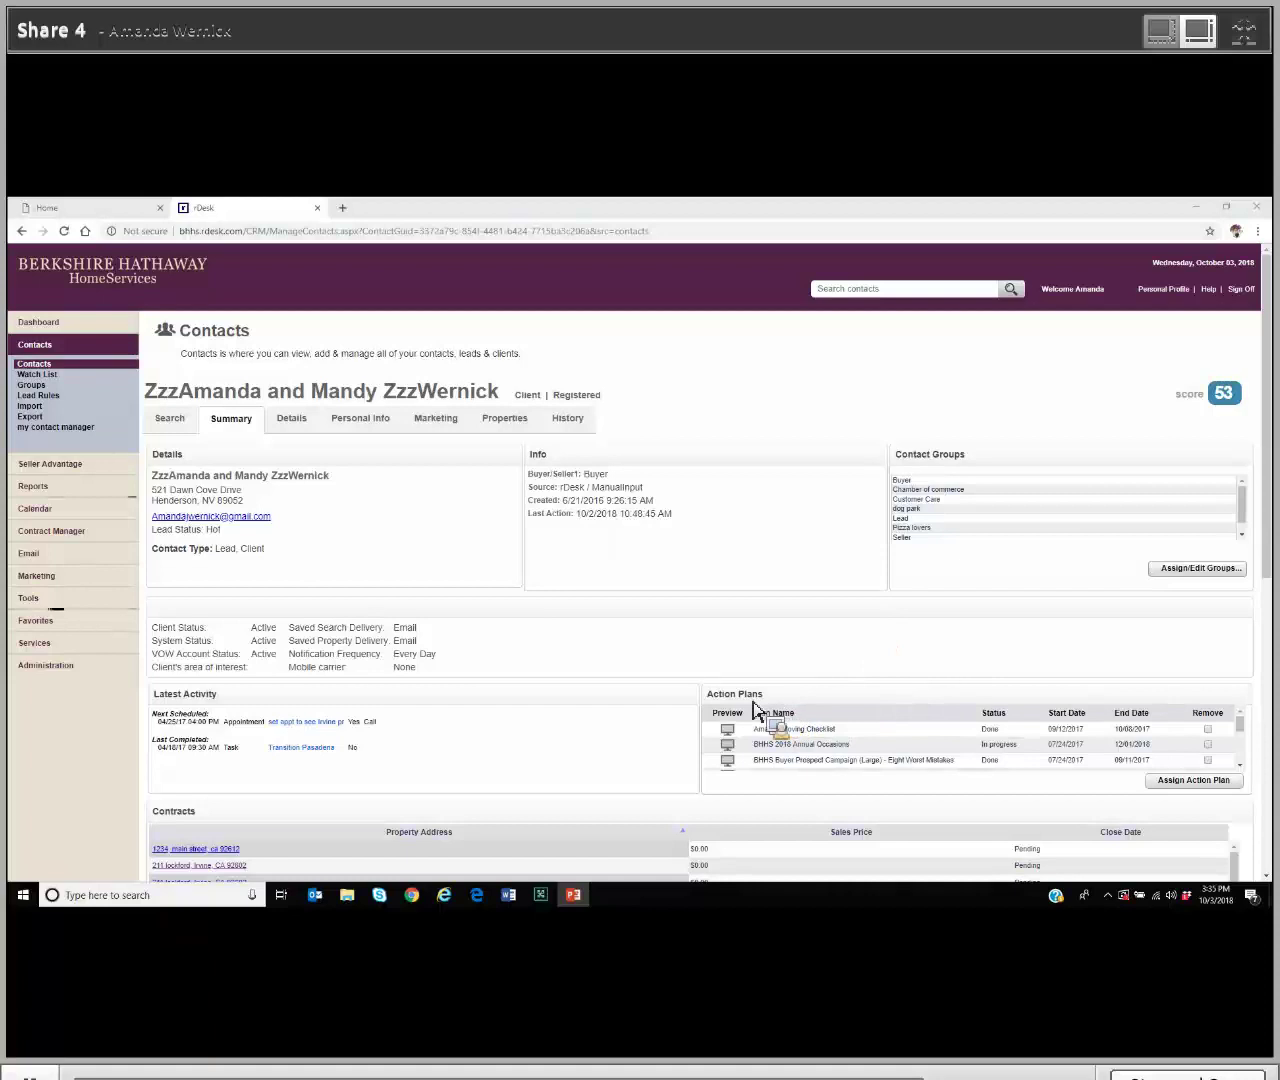
pyautogui.scroll(-3, 694, 716)
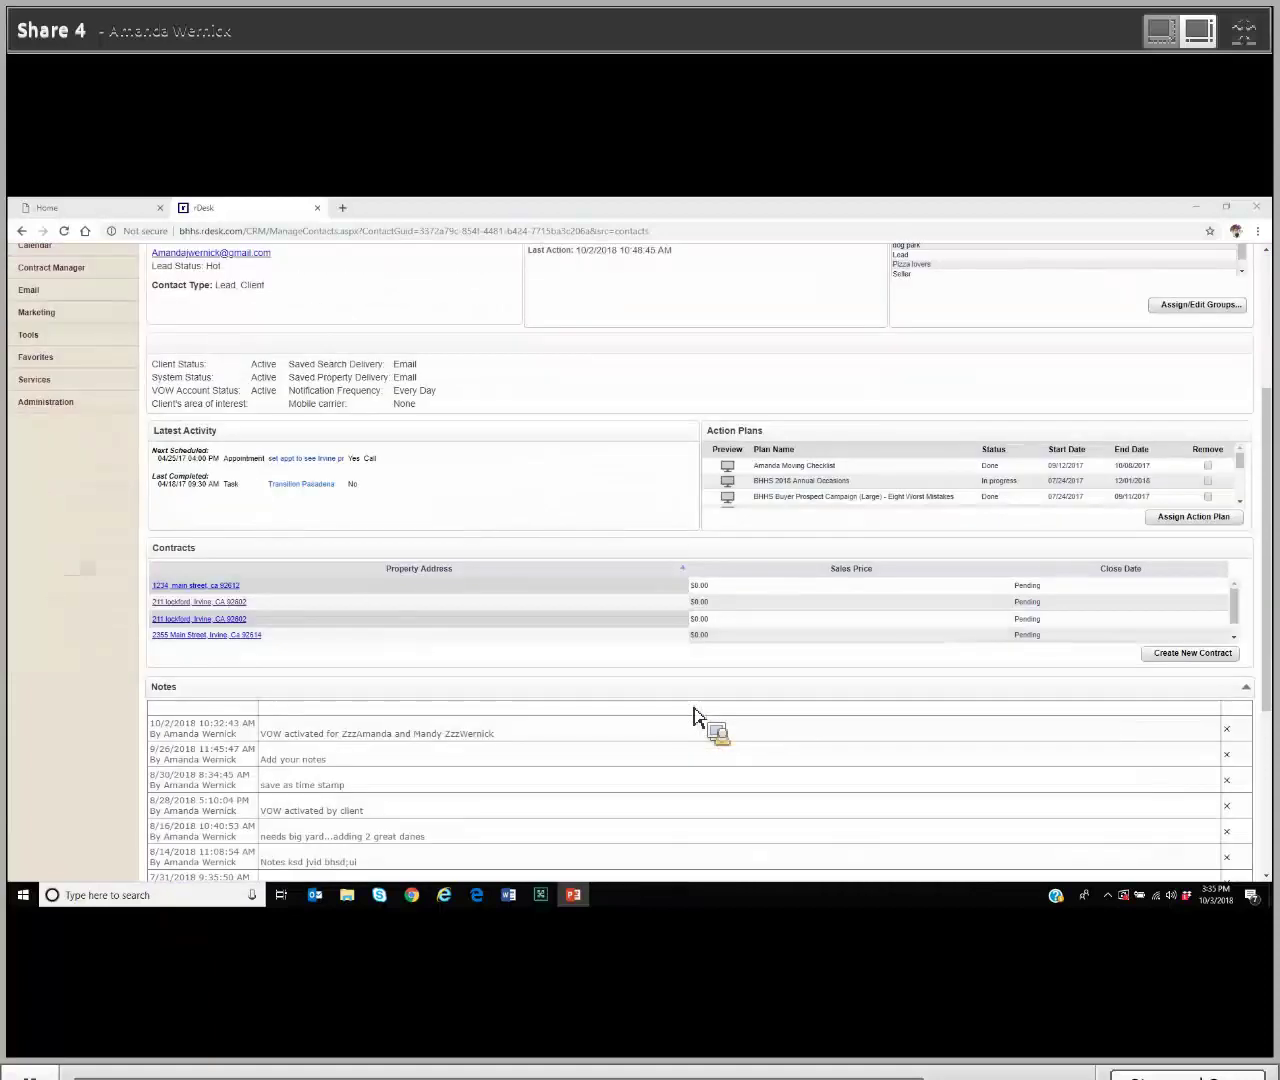
pyautogui.scroll(-3, 694, 716)
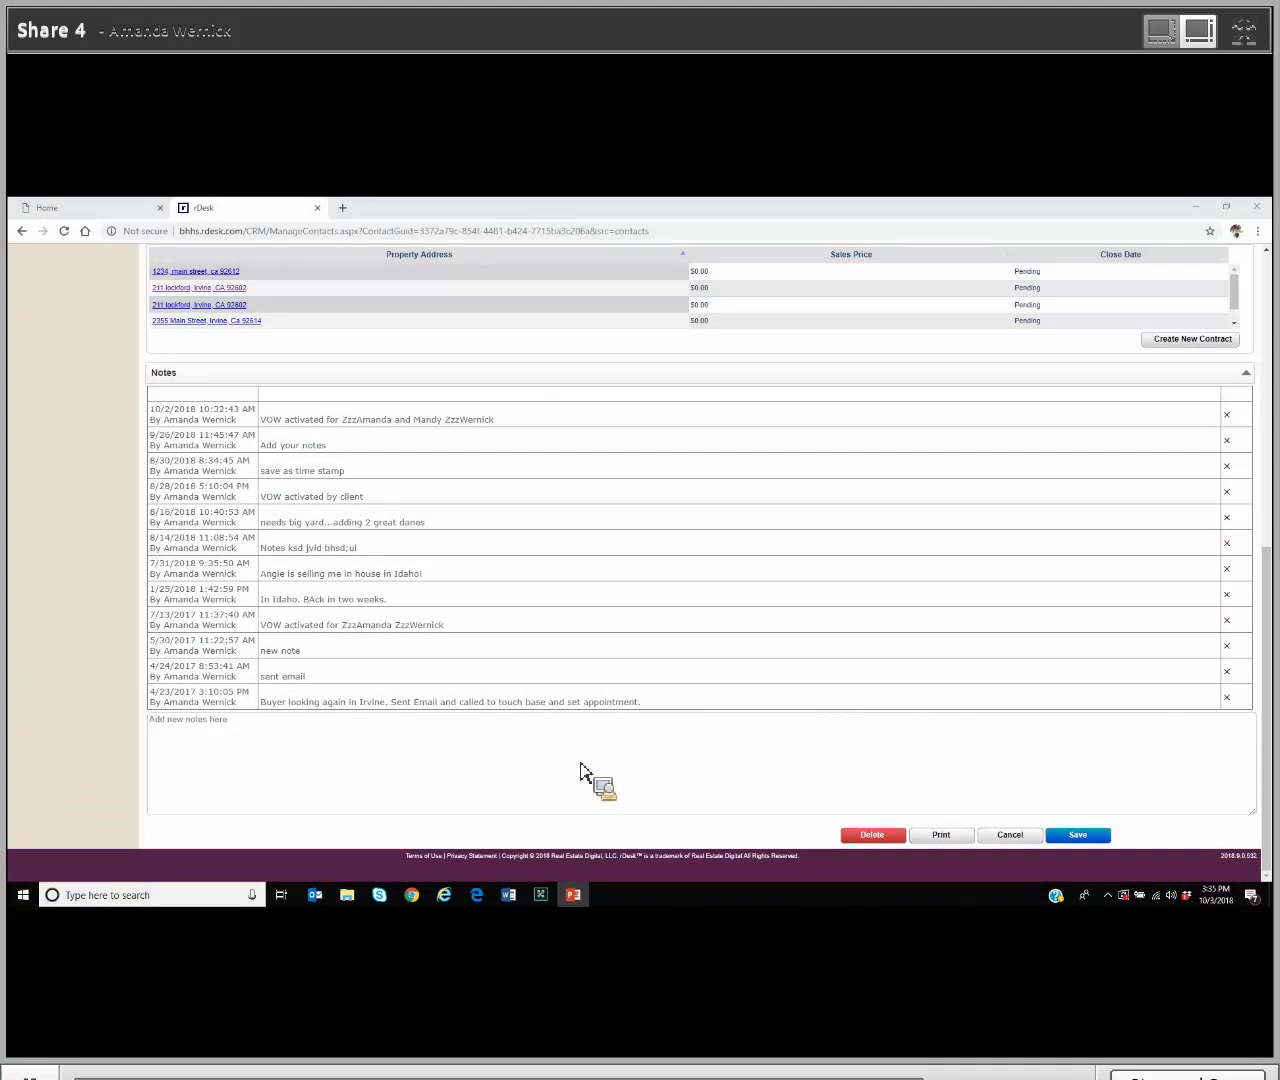
pyautogui.scroll(6, 580, 766)
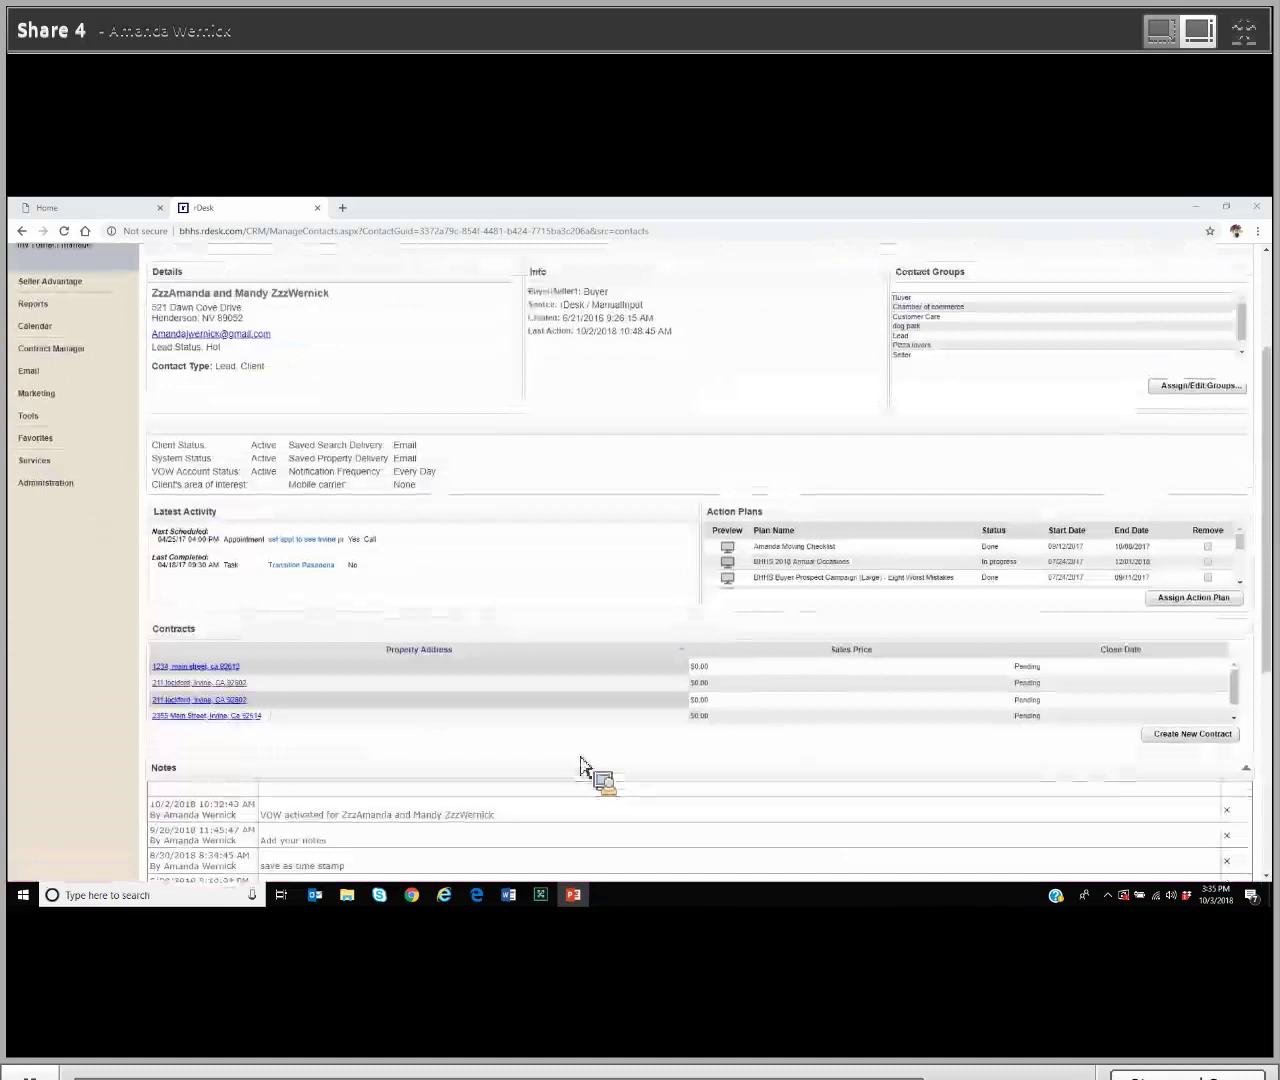
# Step: Switch to the contact's Details tab and review its contact fields, Active status and notification preferences
pyautogui.click(301, 428)
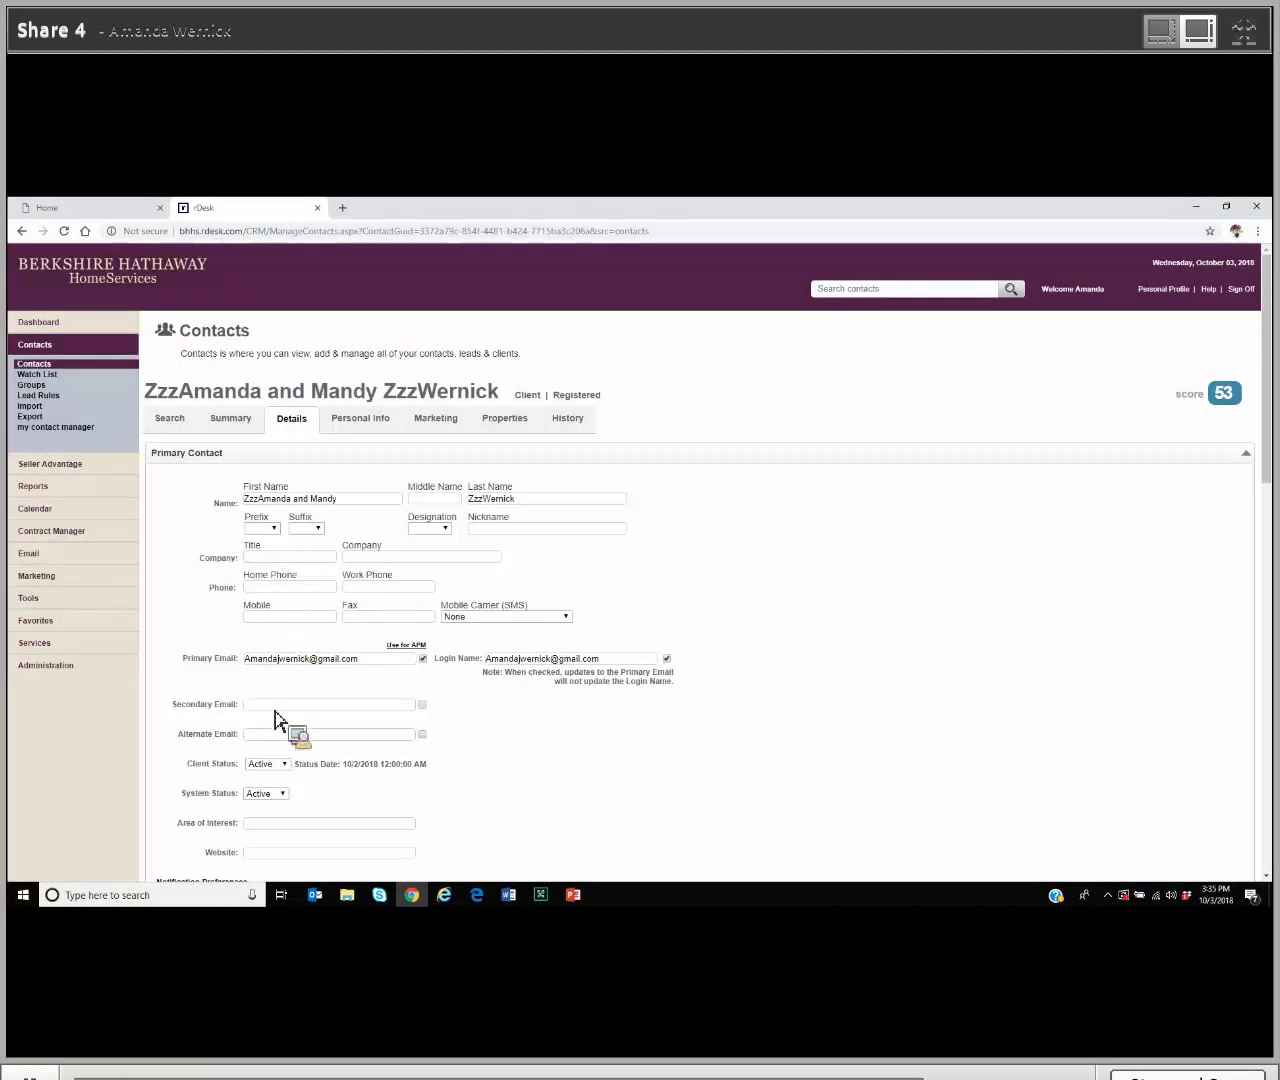
pyautogui.scroll(-4, 277, 720)
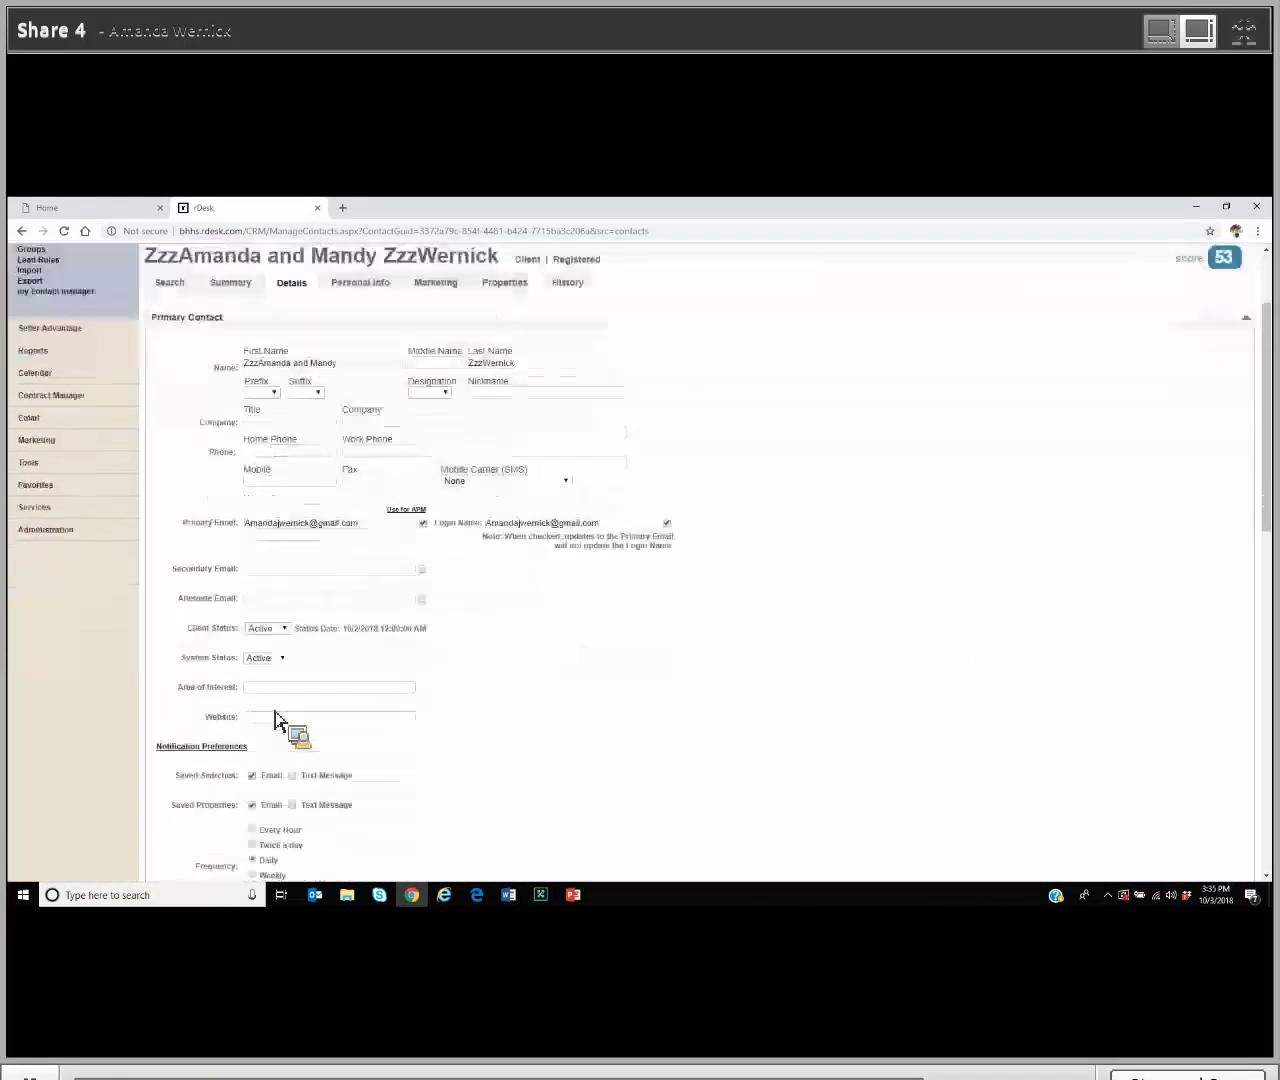
pyautogui.scroll(-3, 277, 720)
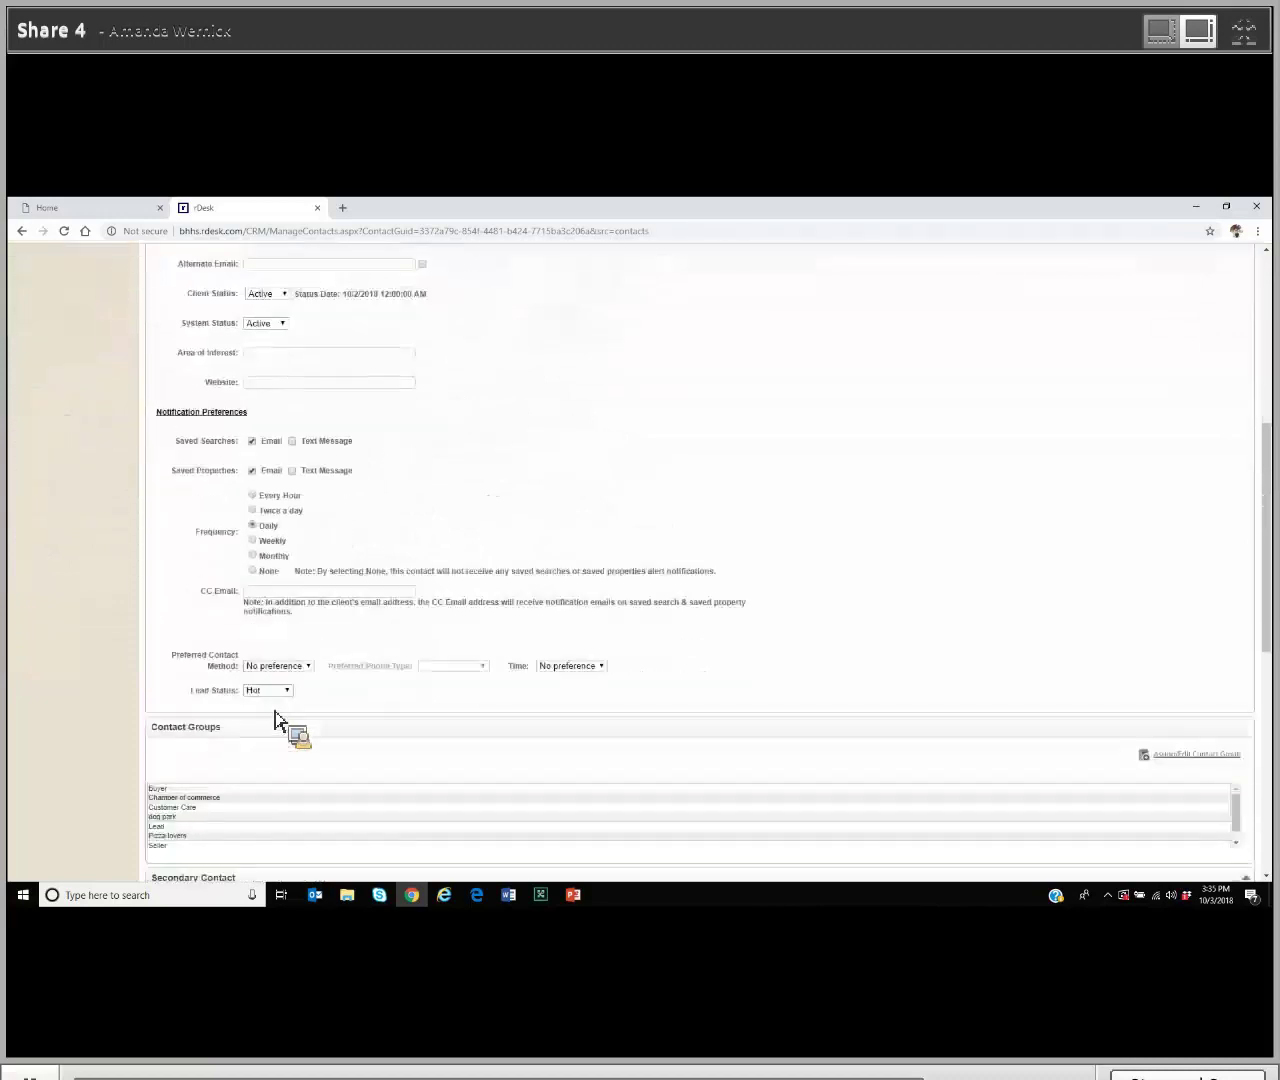
pyautogui.scroll(-2, 277, 720)
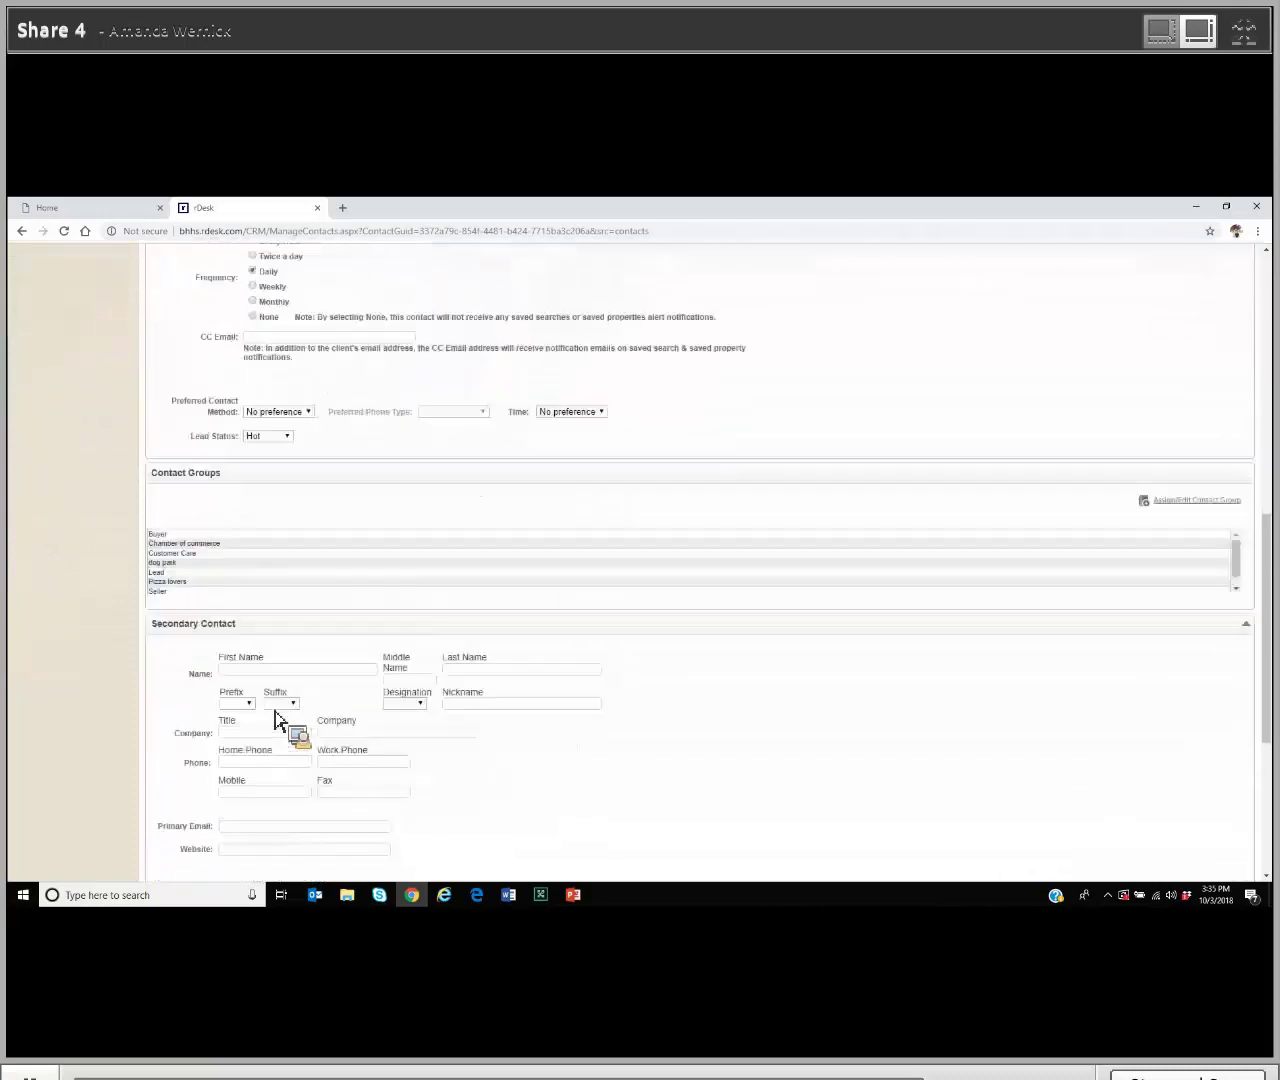
pyautogui.scroll(-3, 277, 720)
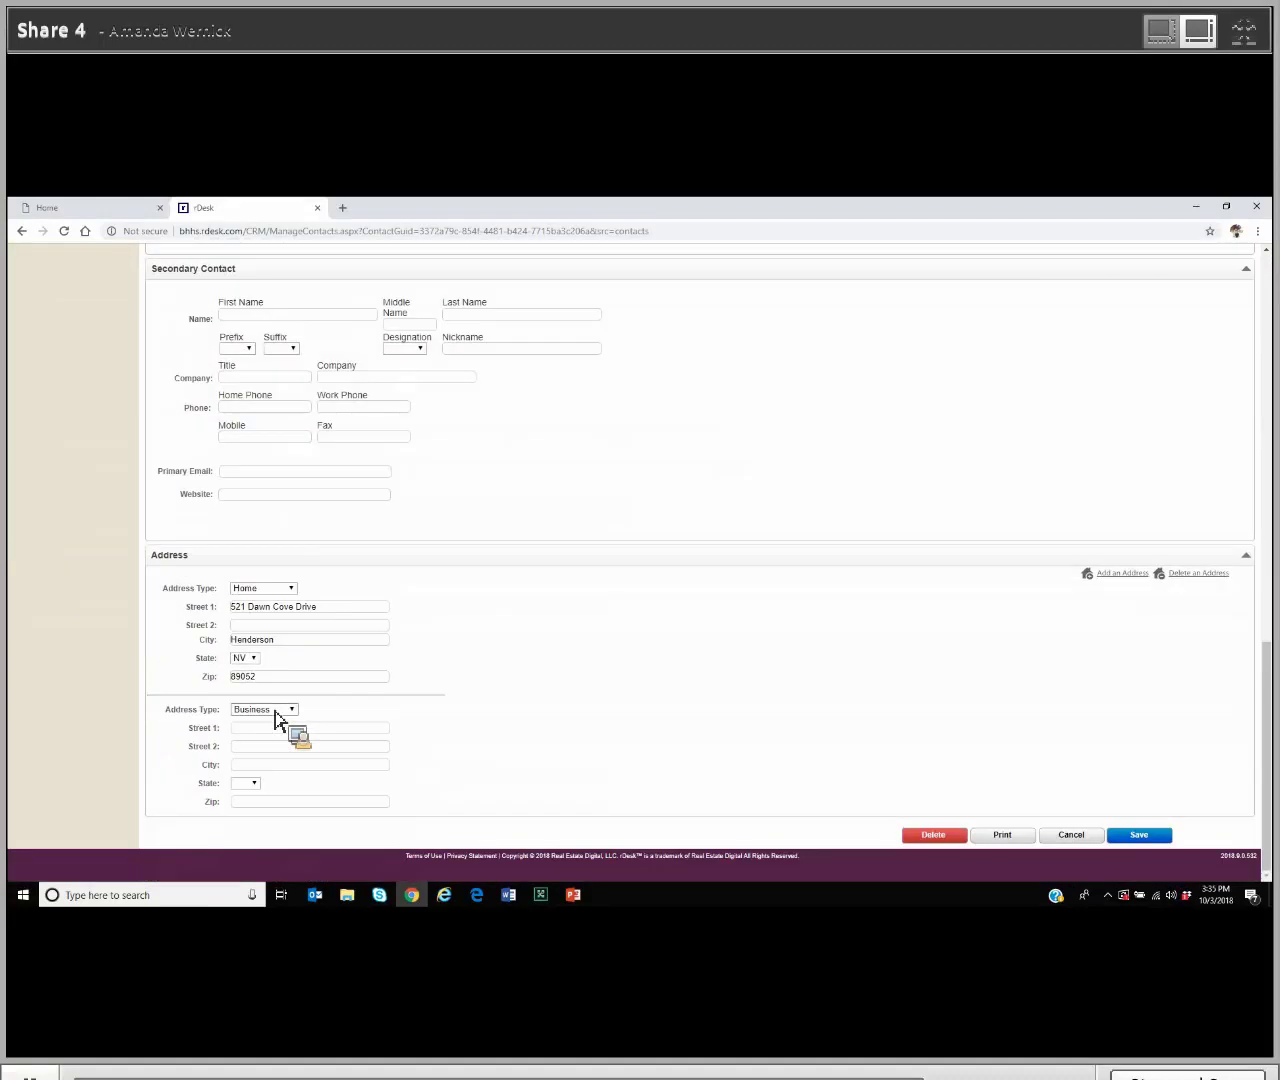
pyautogui.scroll(10, 277, 720)
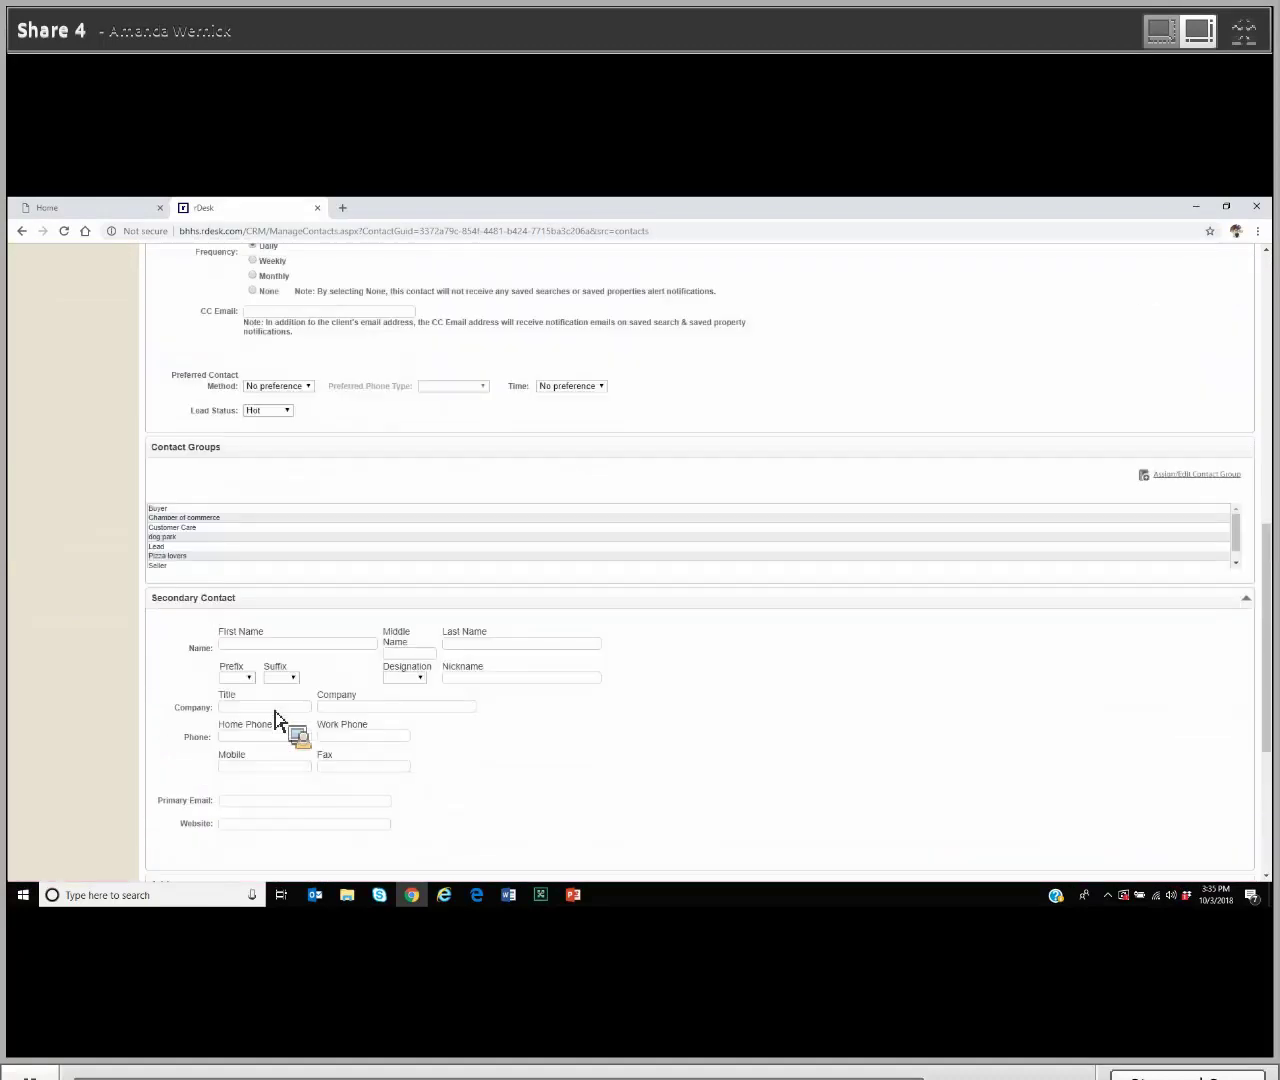
pyautogui.scroll(2, 277, 720)
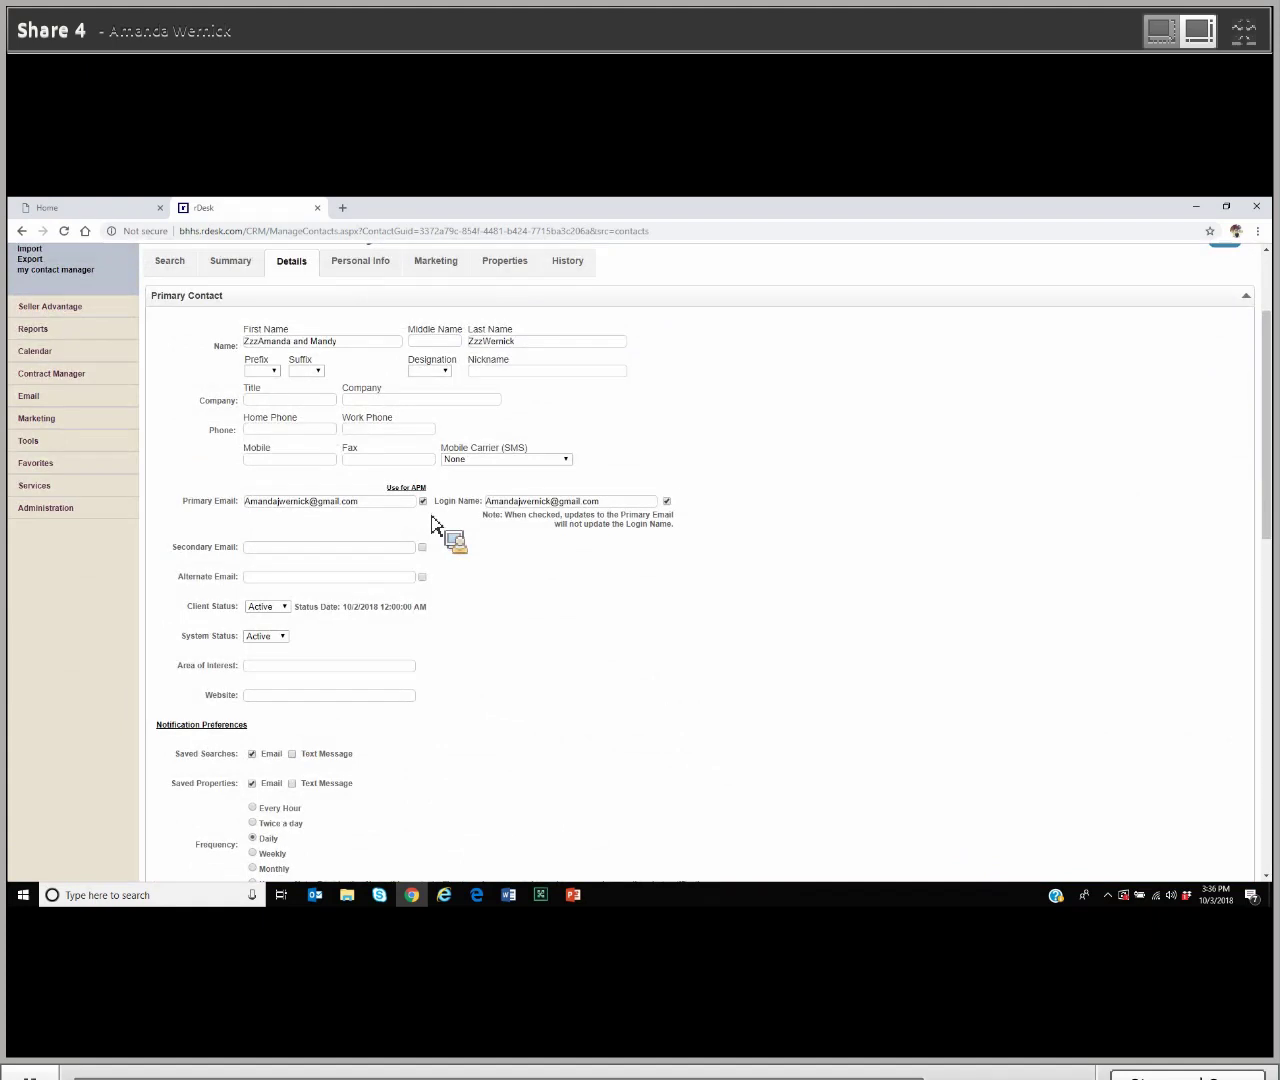
pyautogui.scroll(2, 428, 520)
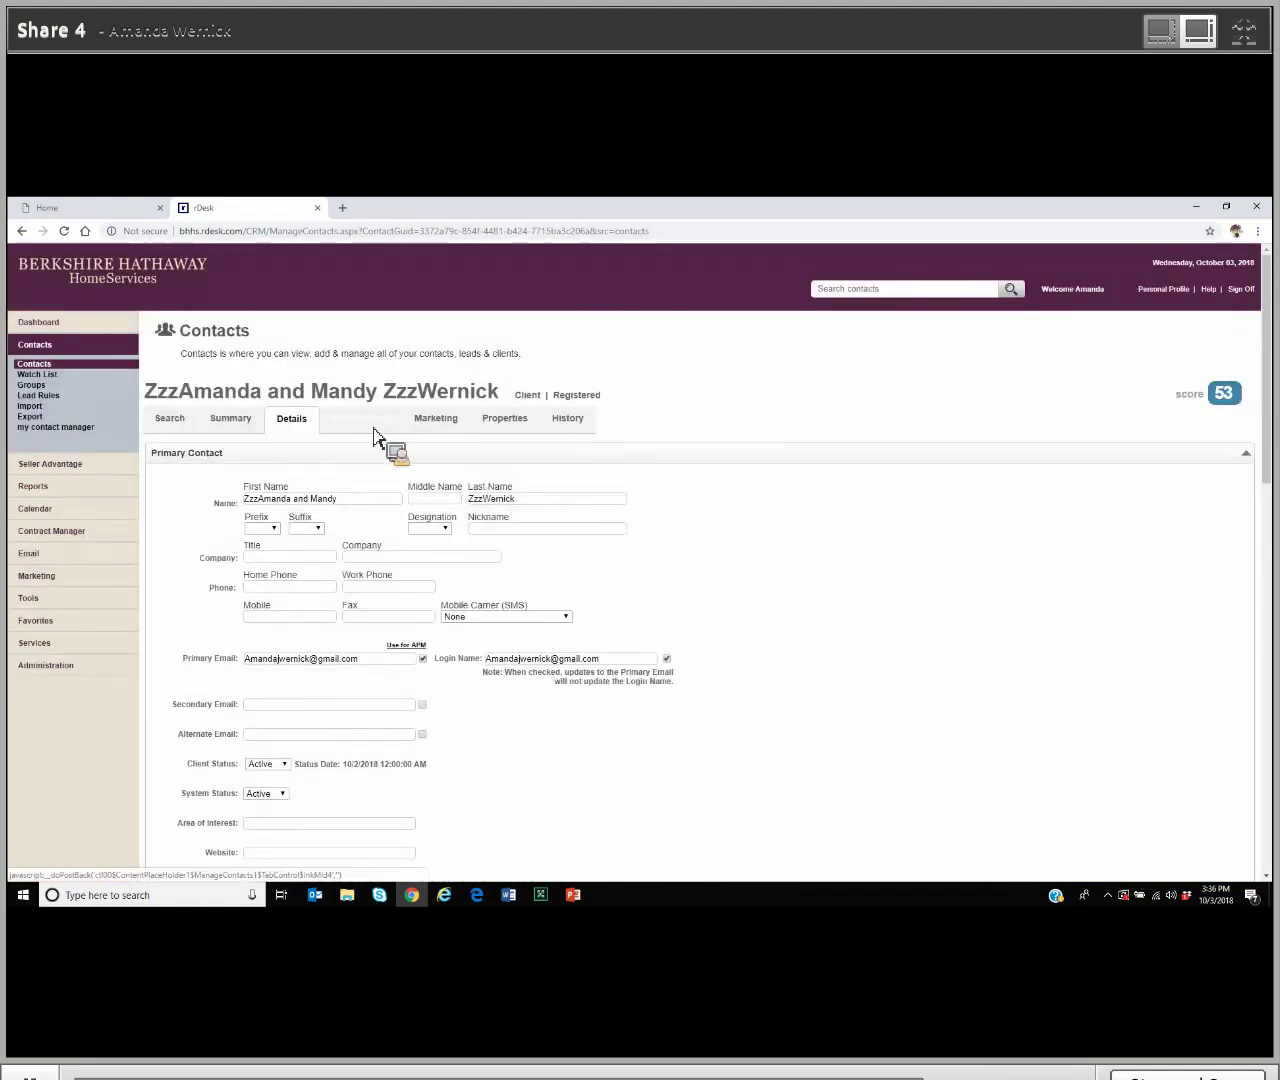
# Step: Switch to the Personal Info tab and review birthday, anniversary, family, friends and advisor sections
pyautogui.click(379, 428)
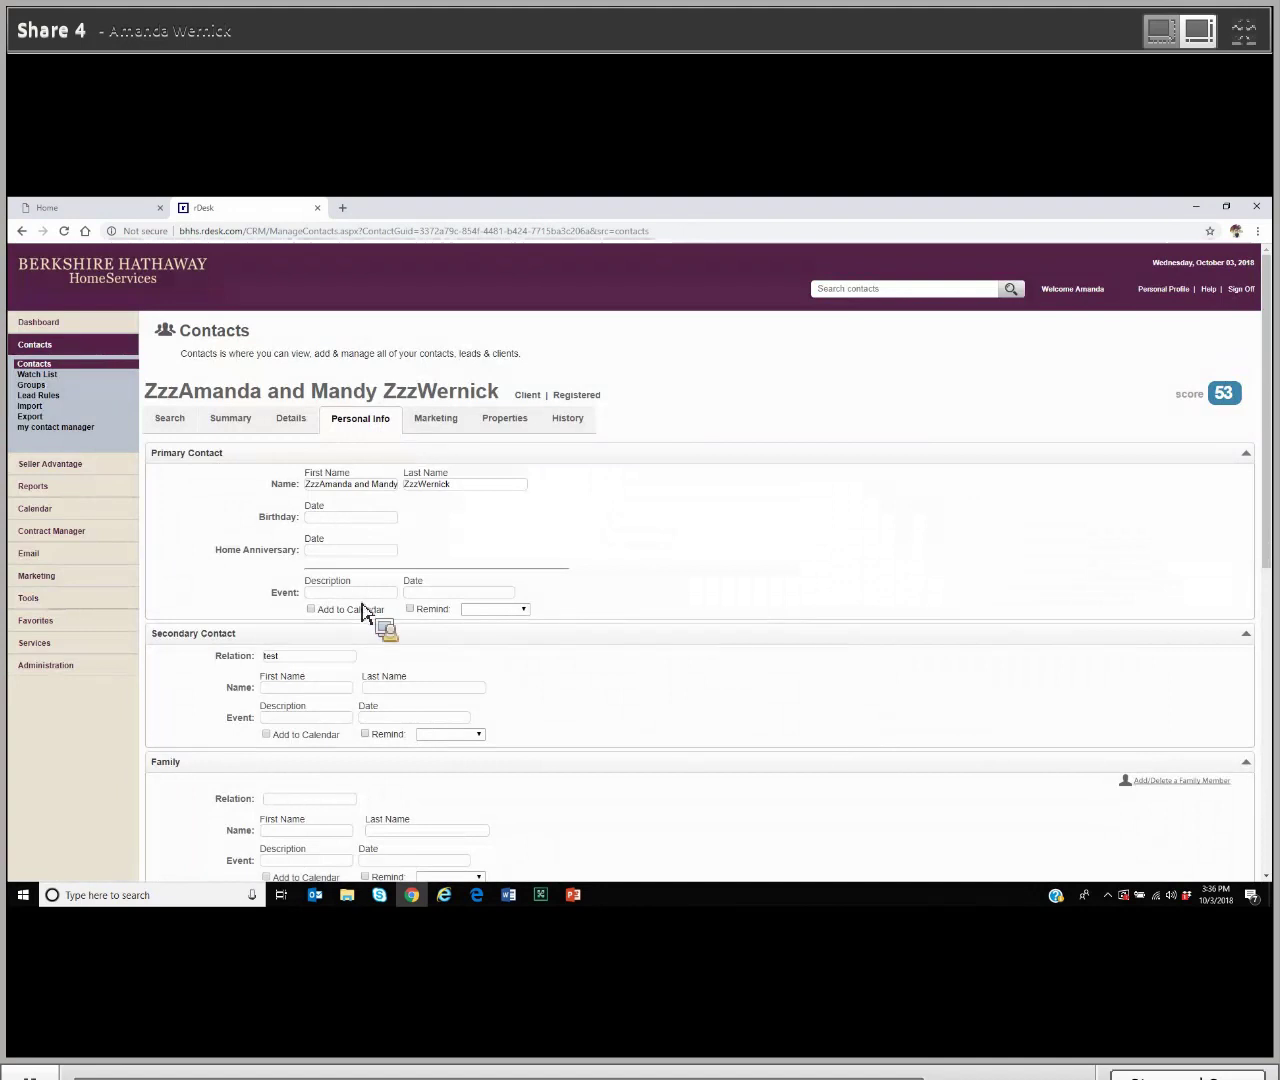
pyautogui.scroll(-2, 362, 612)
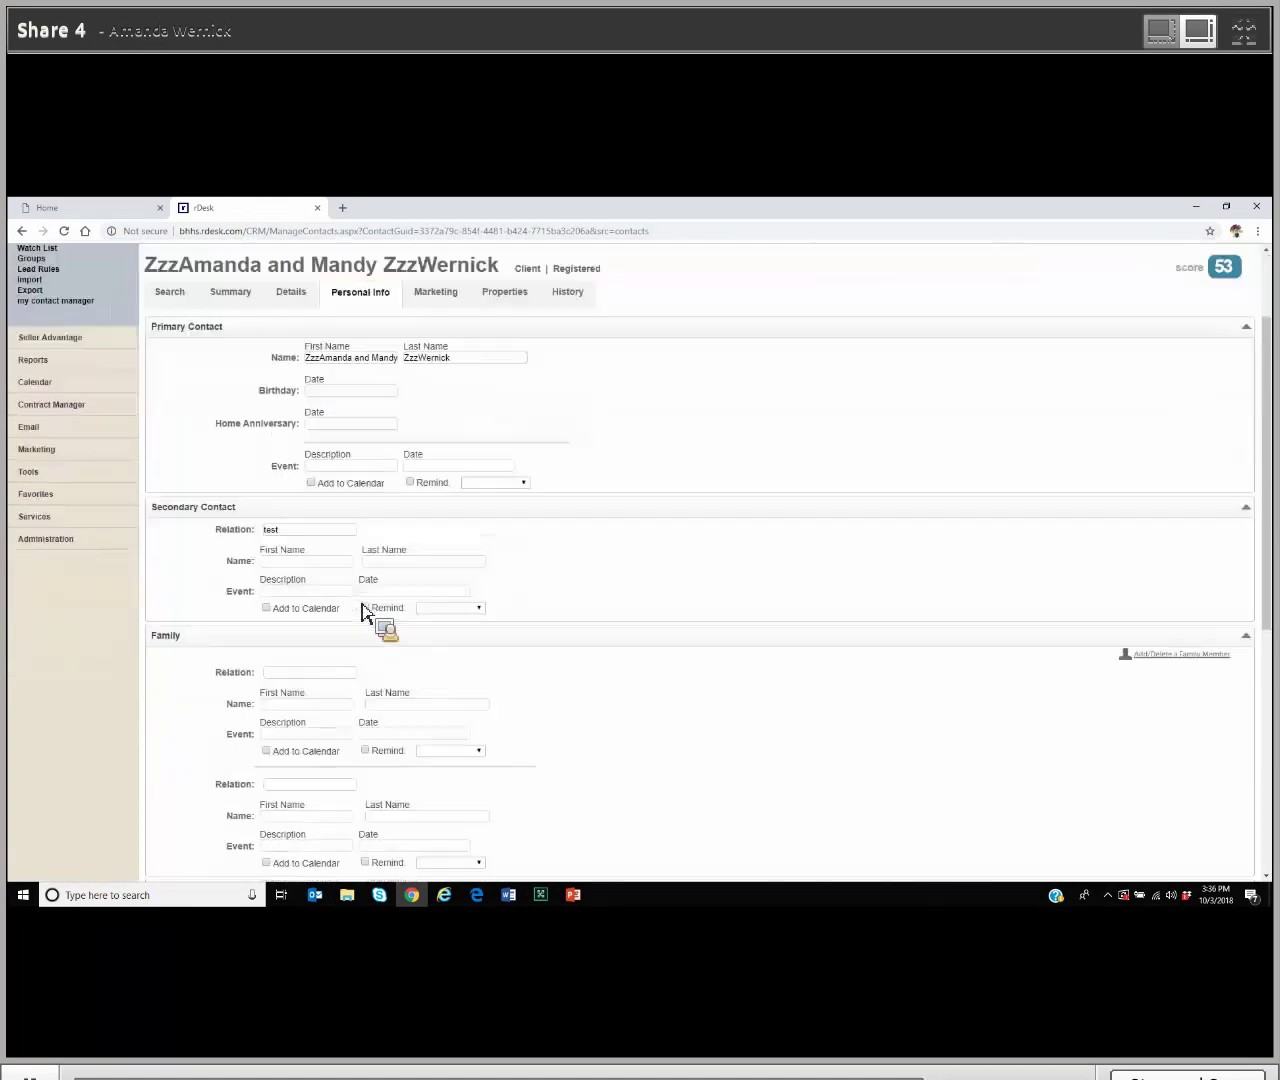
pyautogui.scroll(-2, 362, 612)
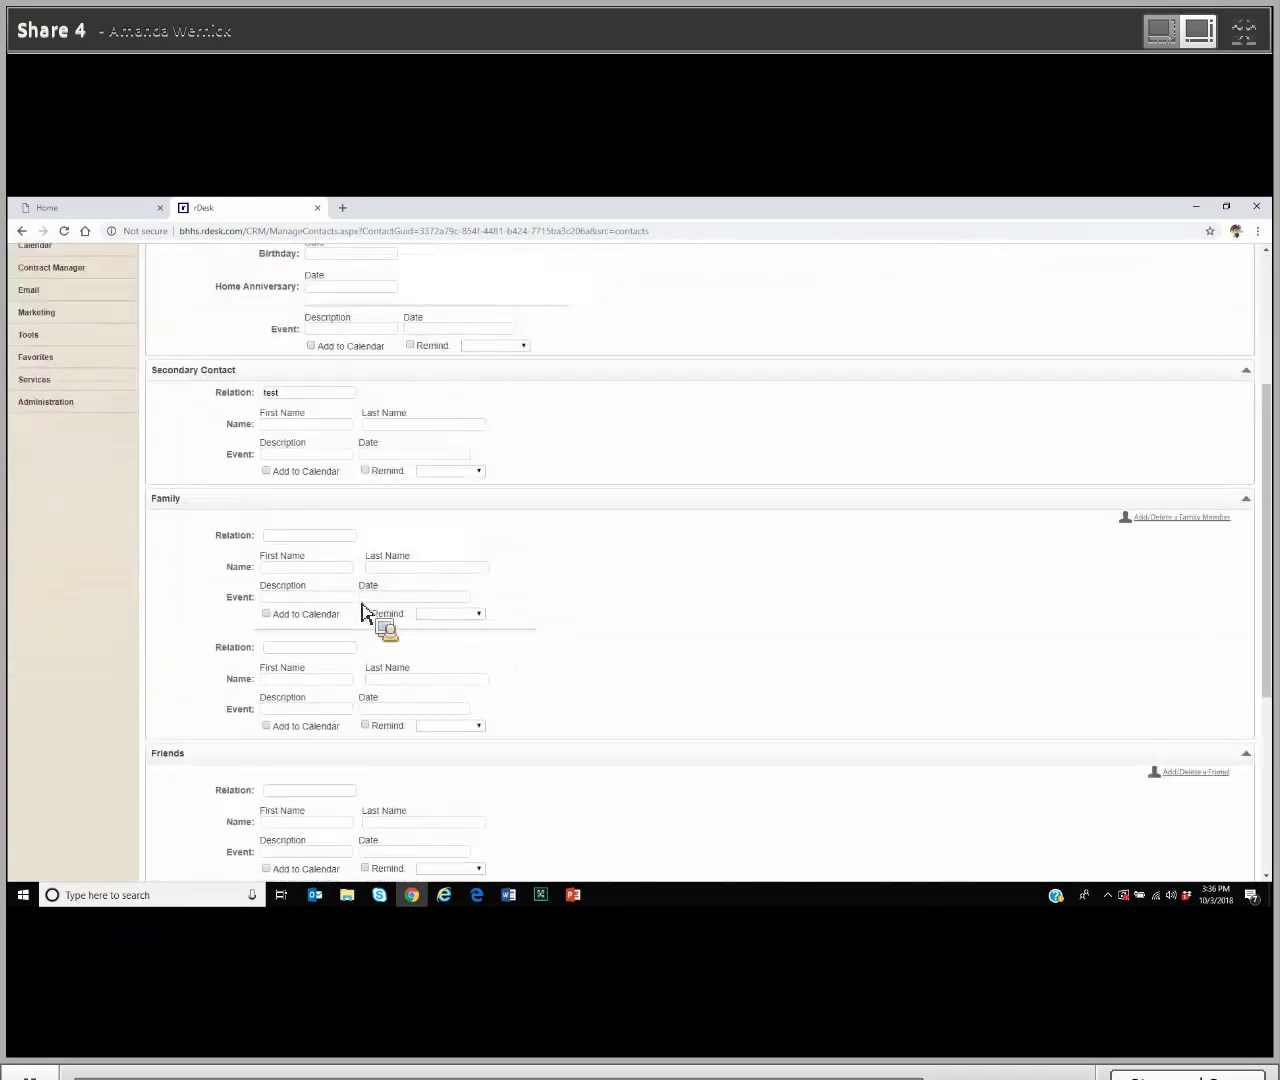
pyautogui.scroll(-2, 362, 612)
pyautogui.scroll(-3, 362, 612)
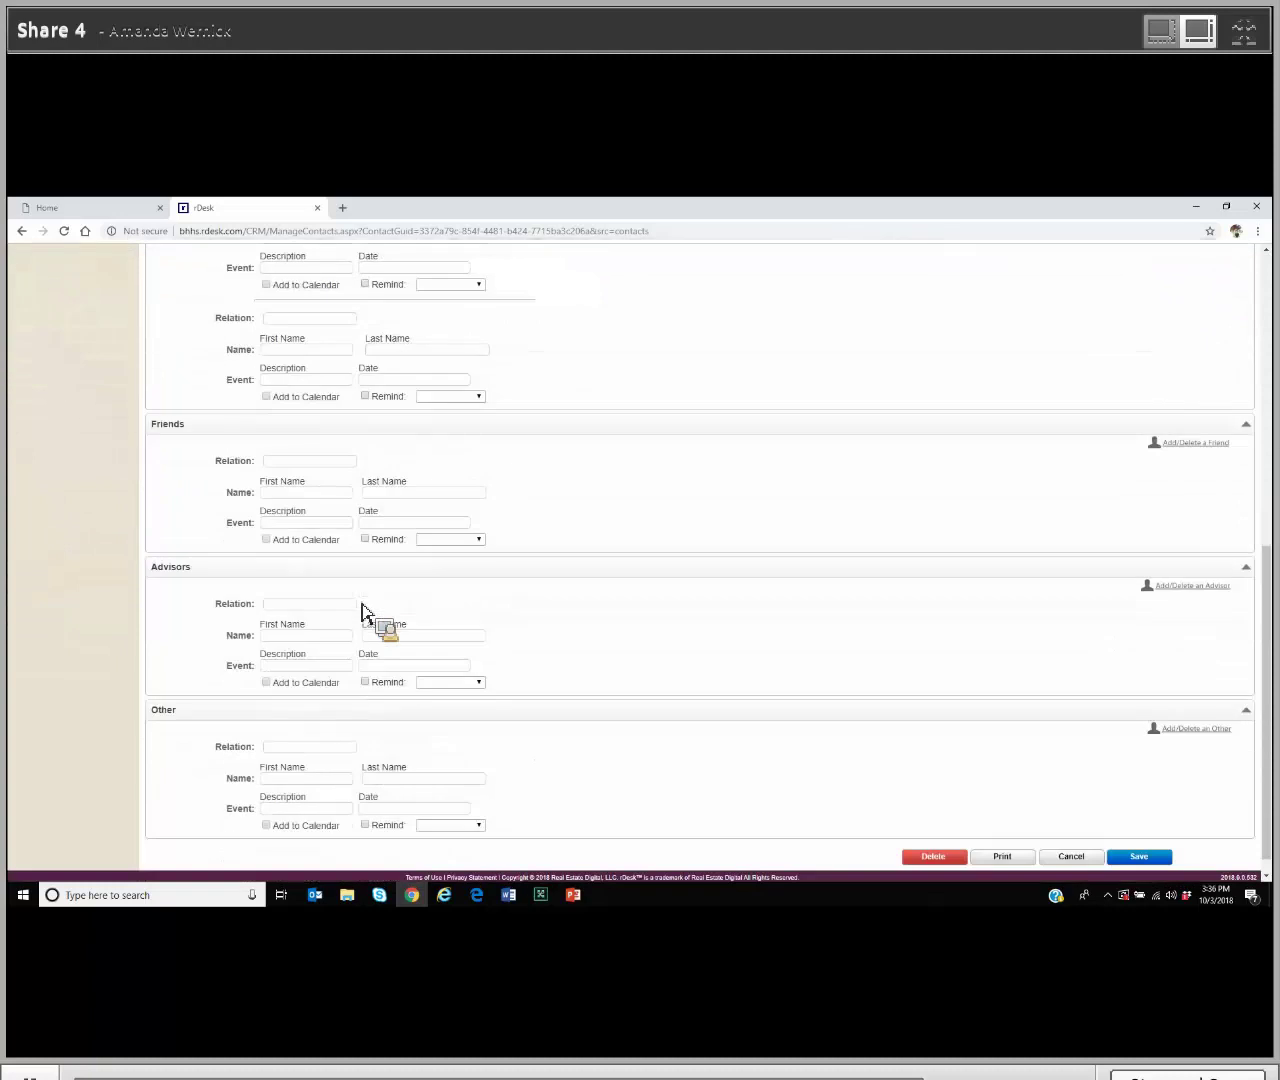
pyautogui.scroll(-1, 362, 612)
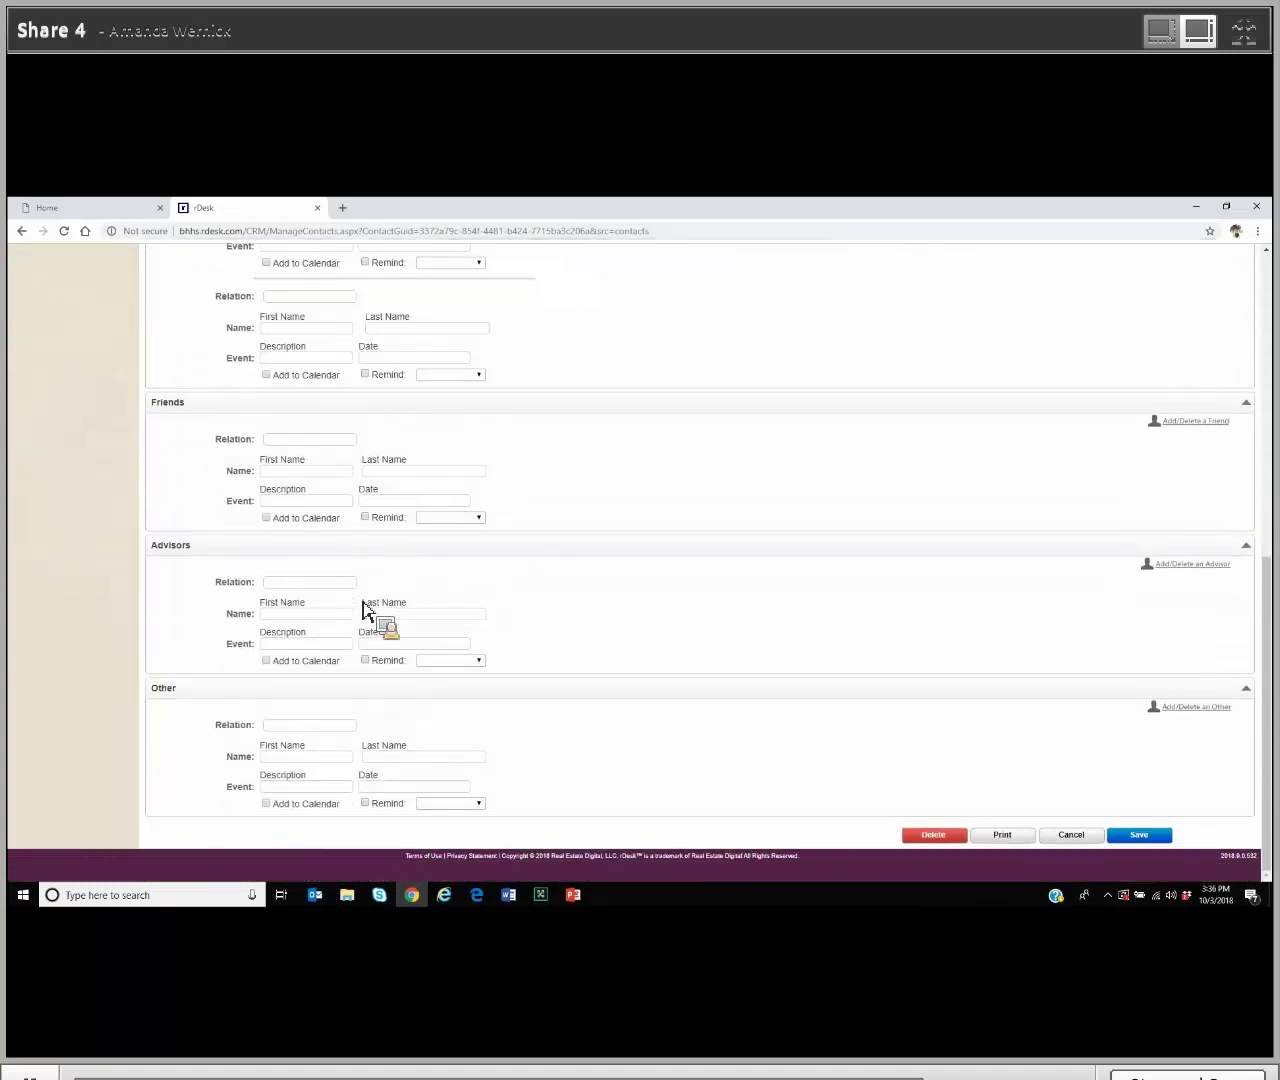
pyautogui.scroll(5, 362, 612)
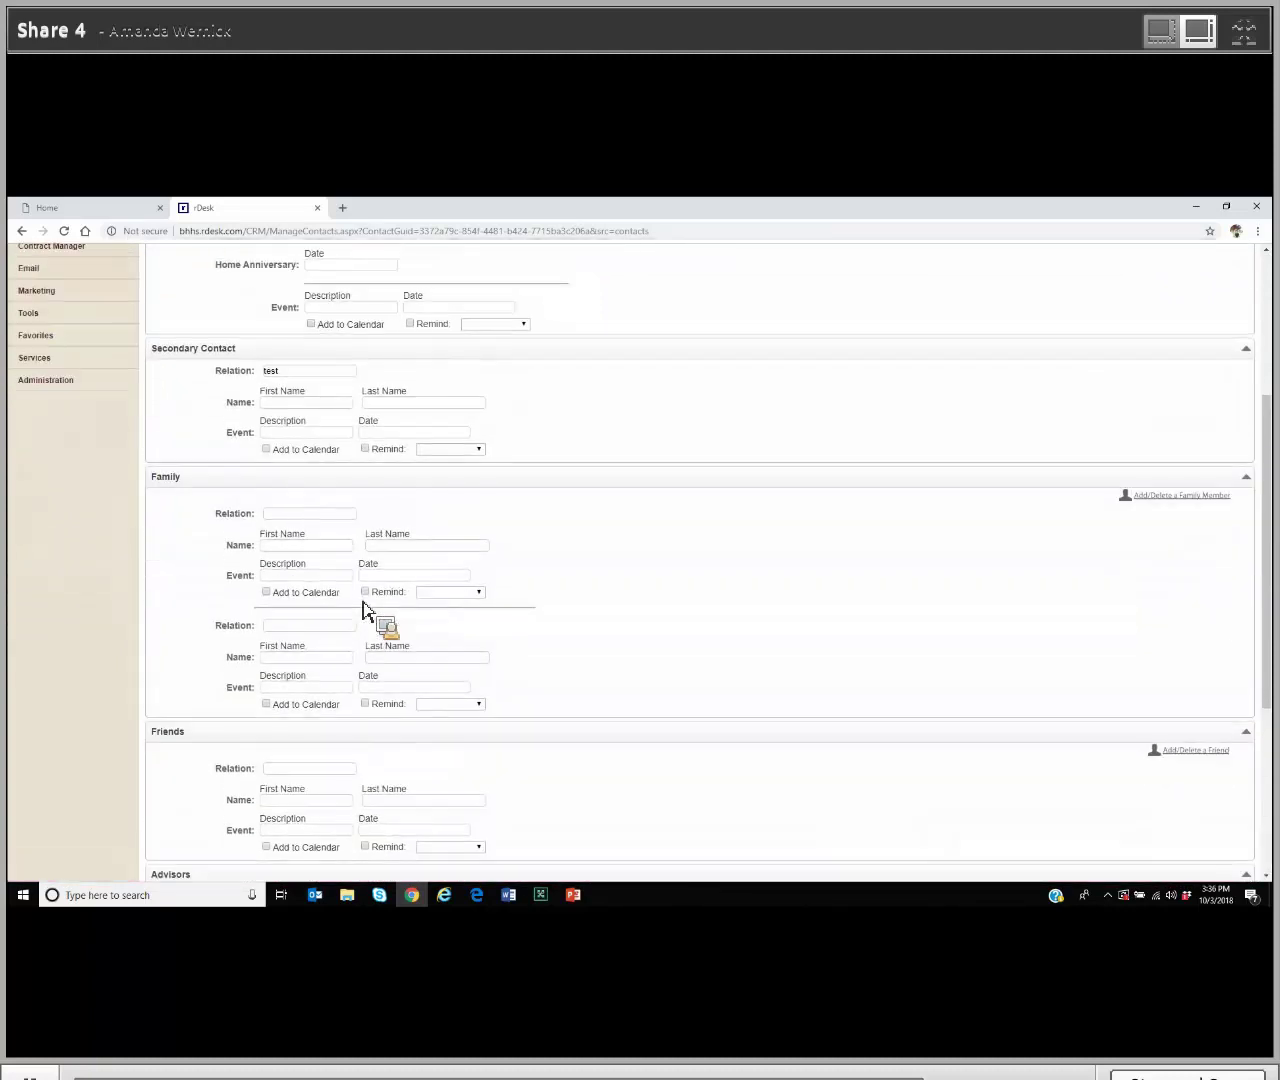
pyautogui.scroll(5, 362, 612)
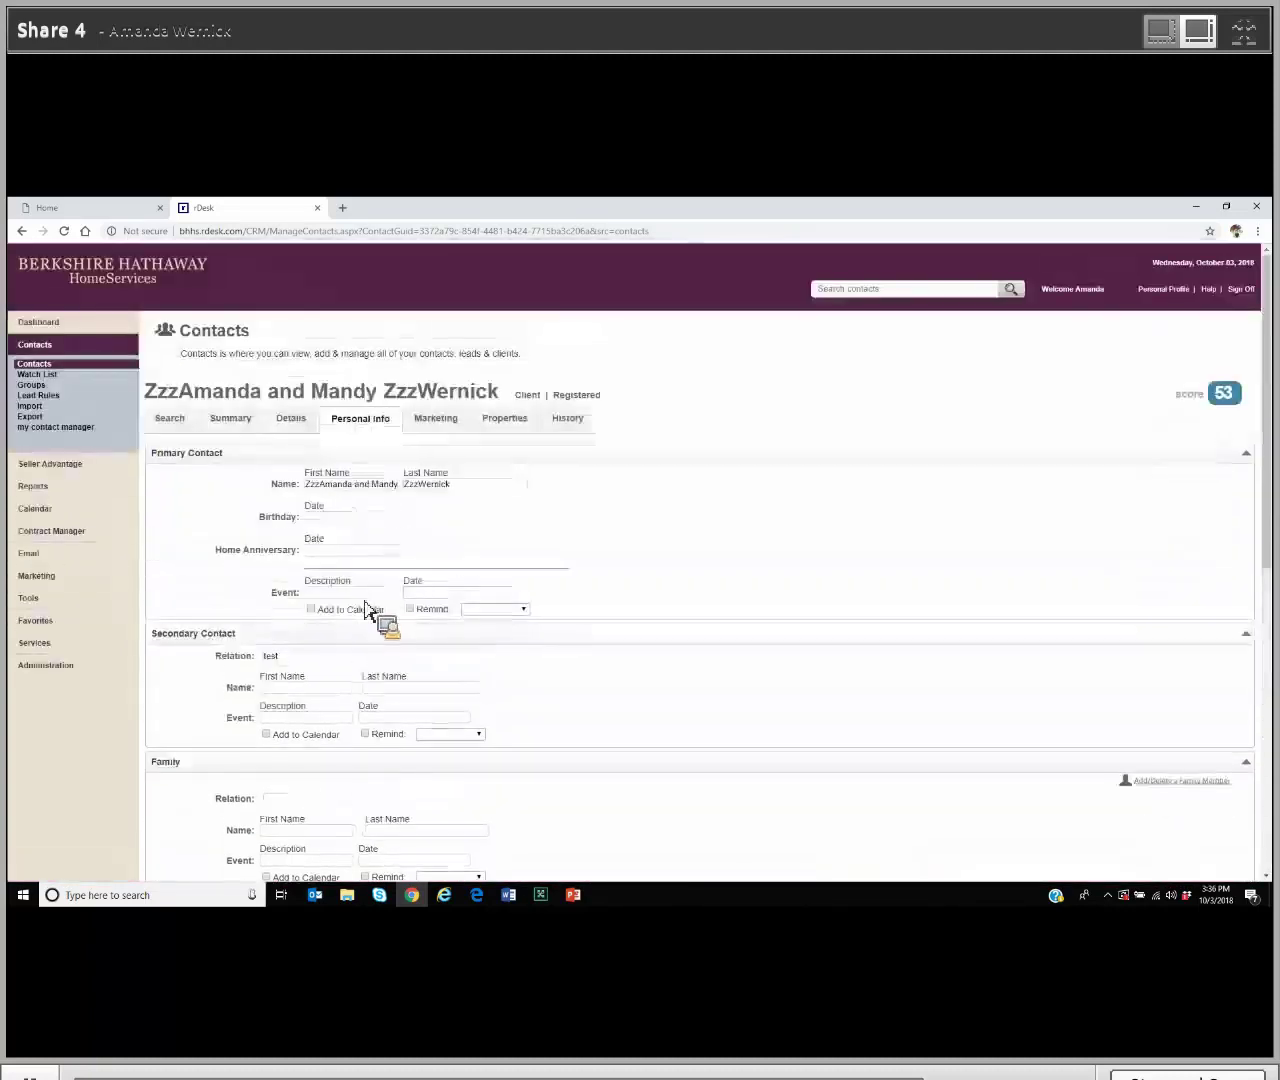
pyautogui.click(441, 430)
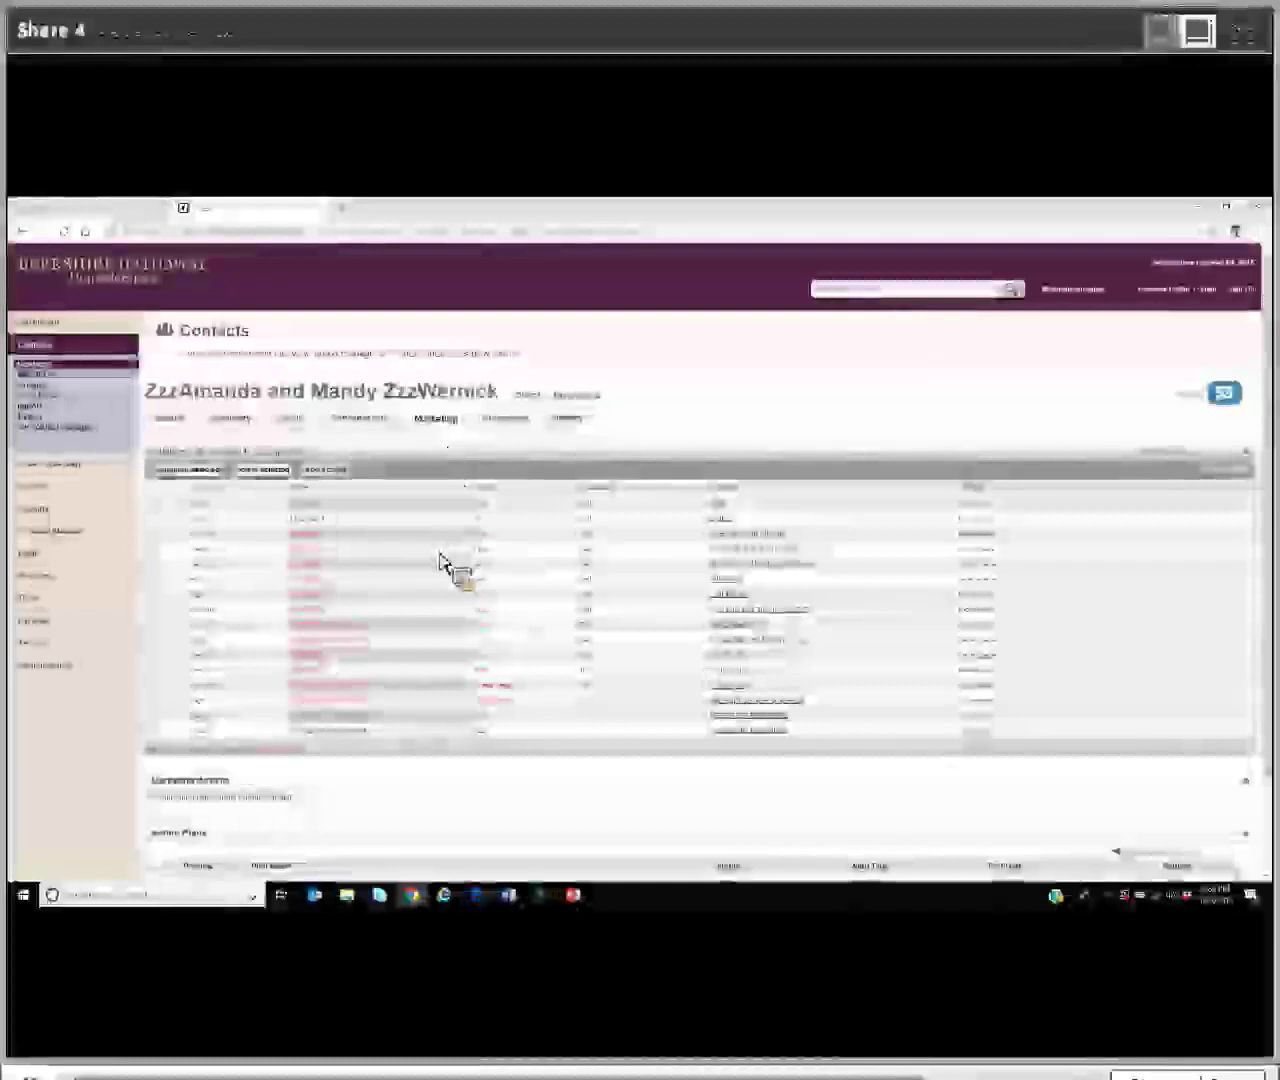
pyautogui.scroll(-2, 470, 640)
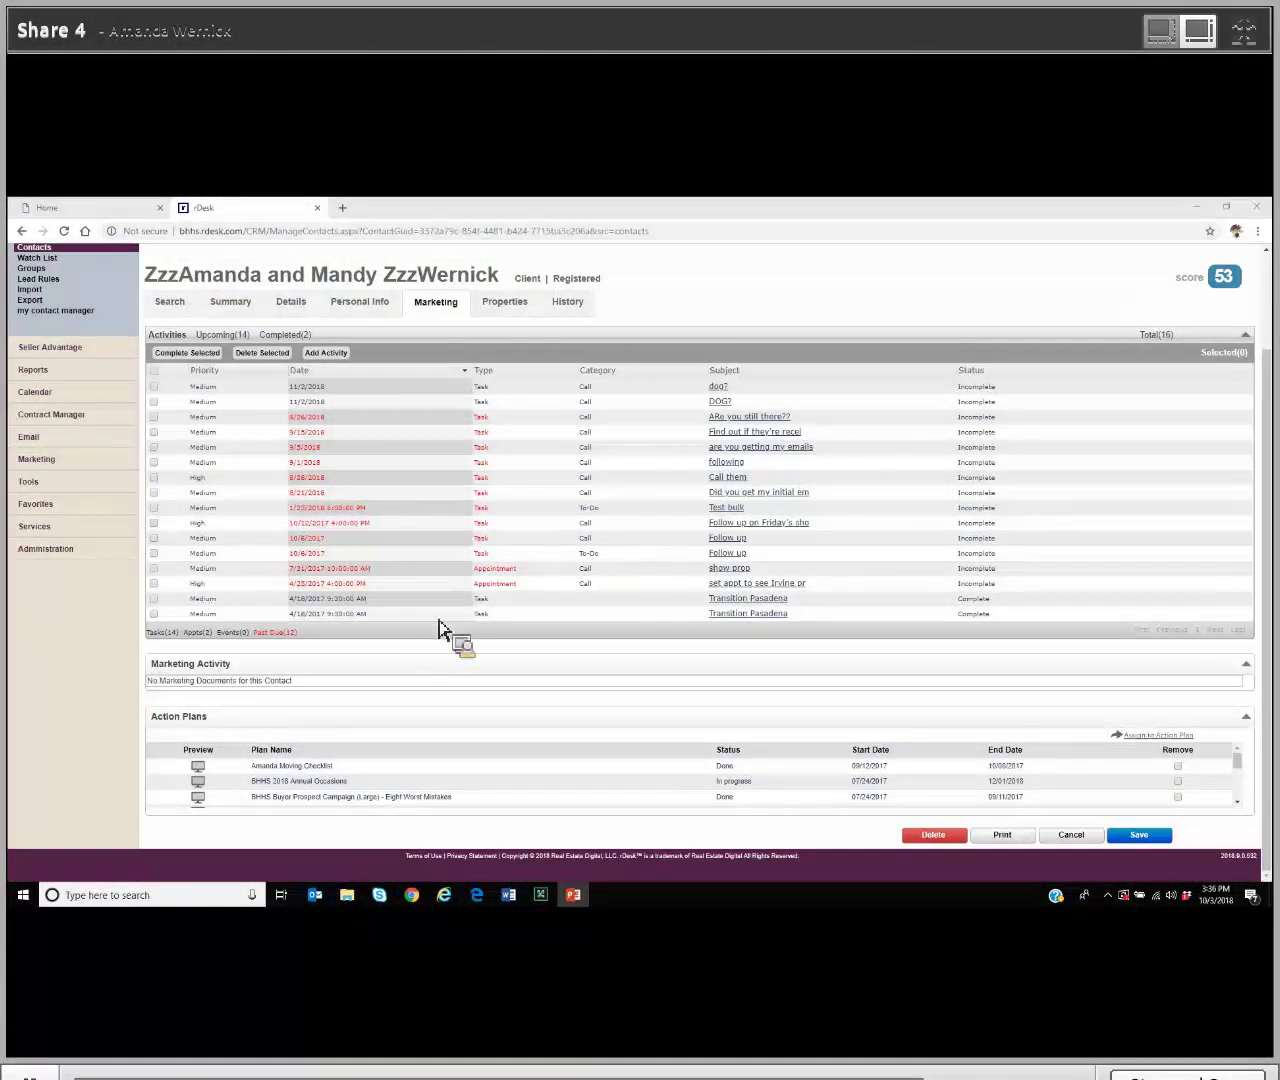
# Step: Switch to the Properties tab and review its 6 saved searches, 25 customer searches and 11 property views
pyautogui.click(516, 312)
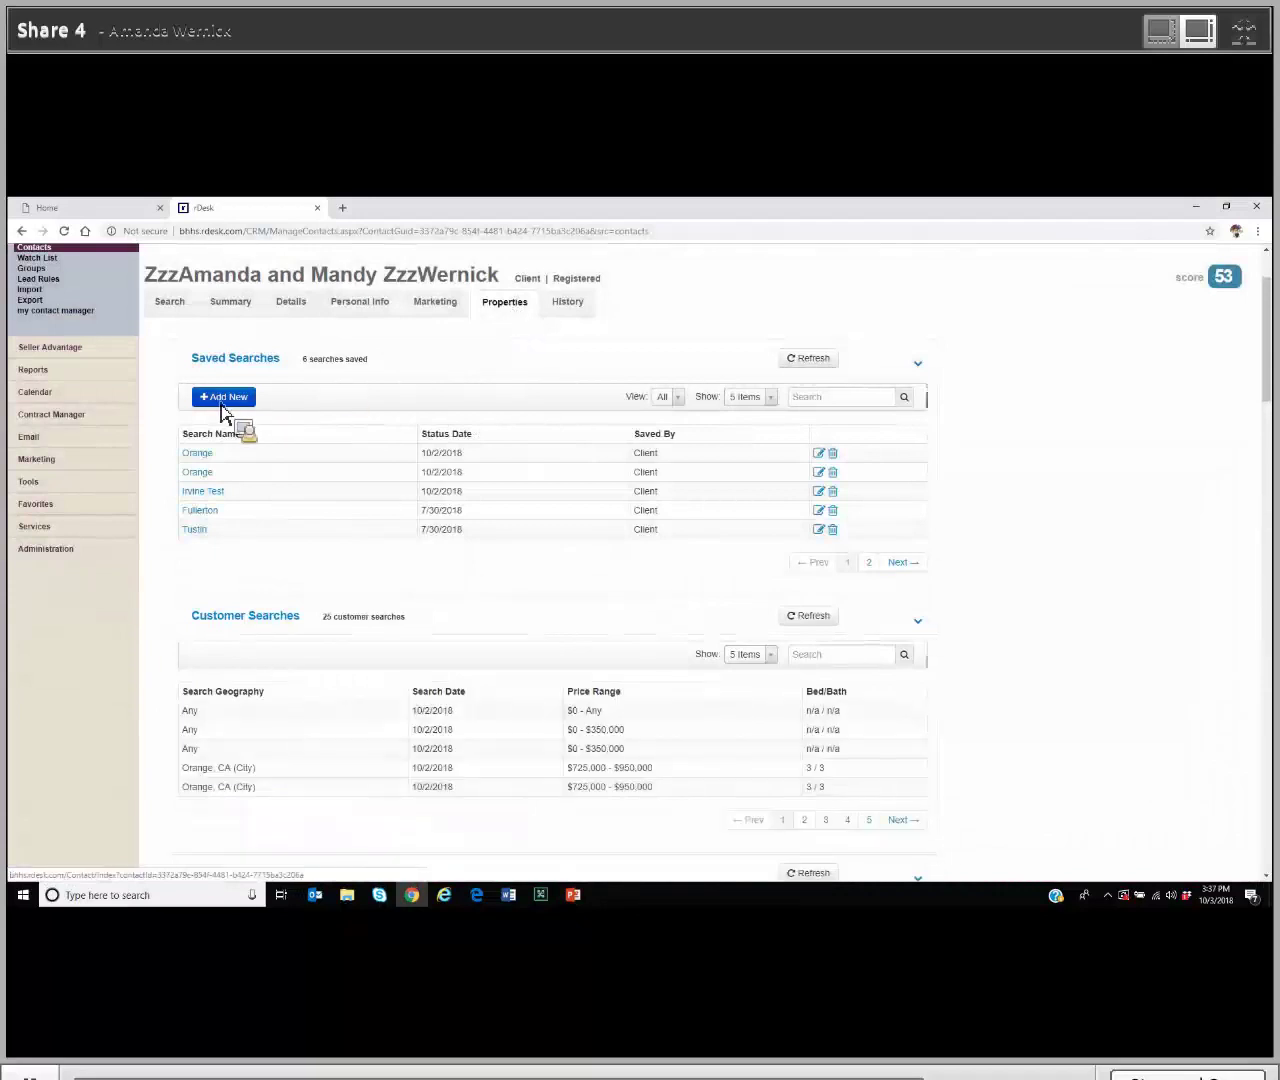
pyautogui.scroll(-2, 222, 412)
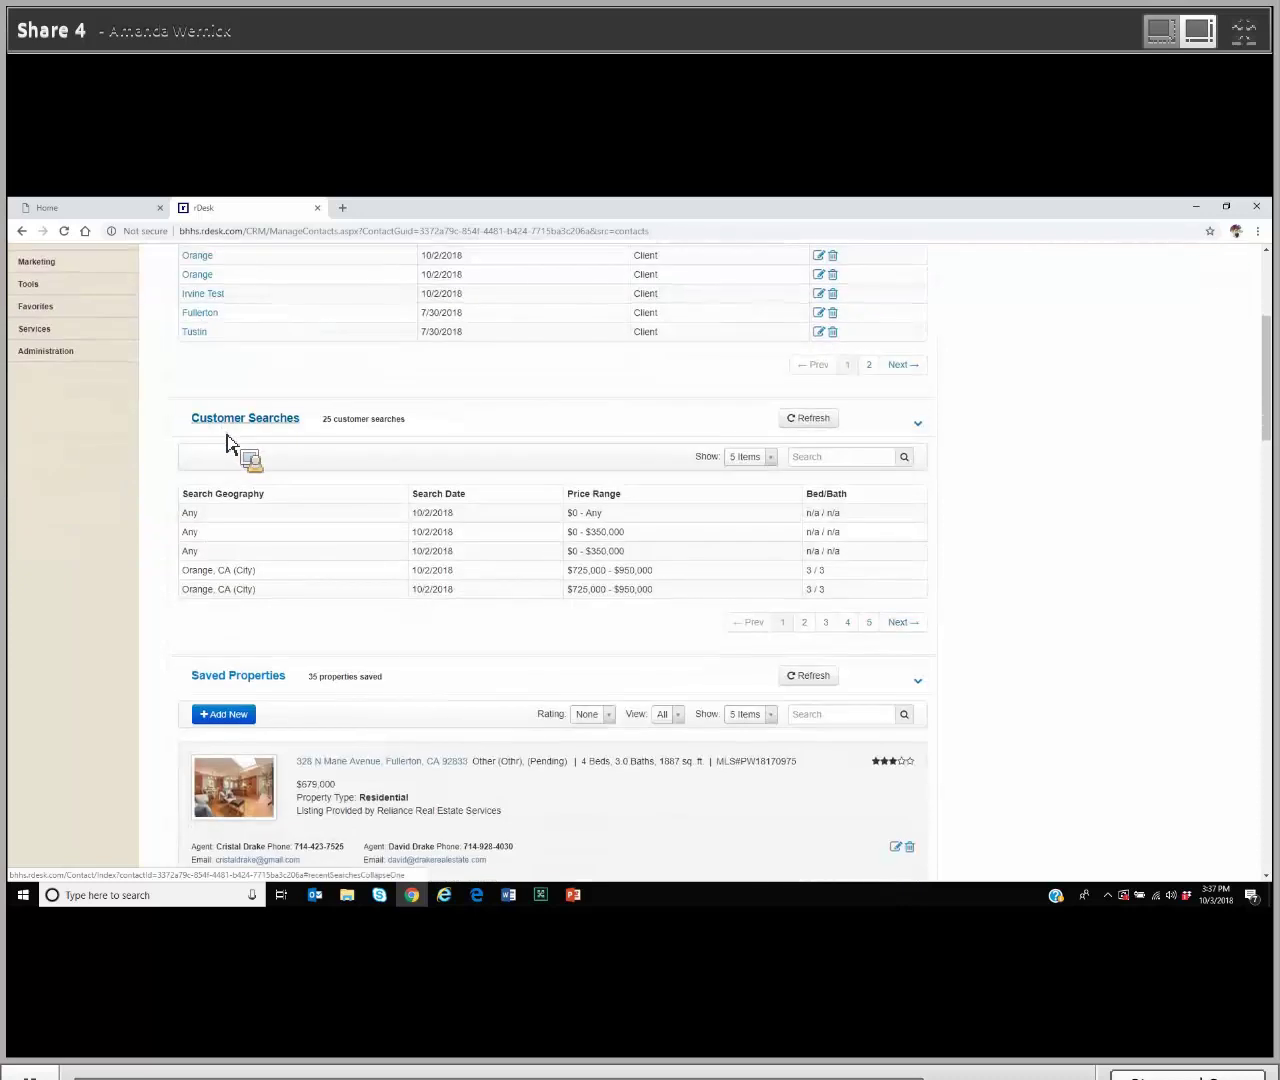
pyautogui.scroll(-3, 229, 443)
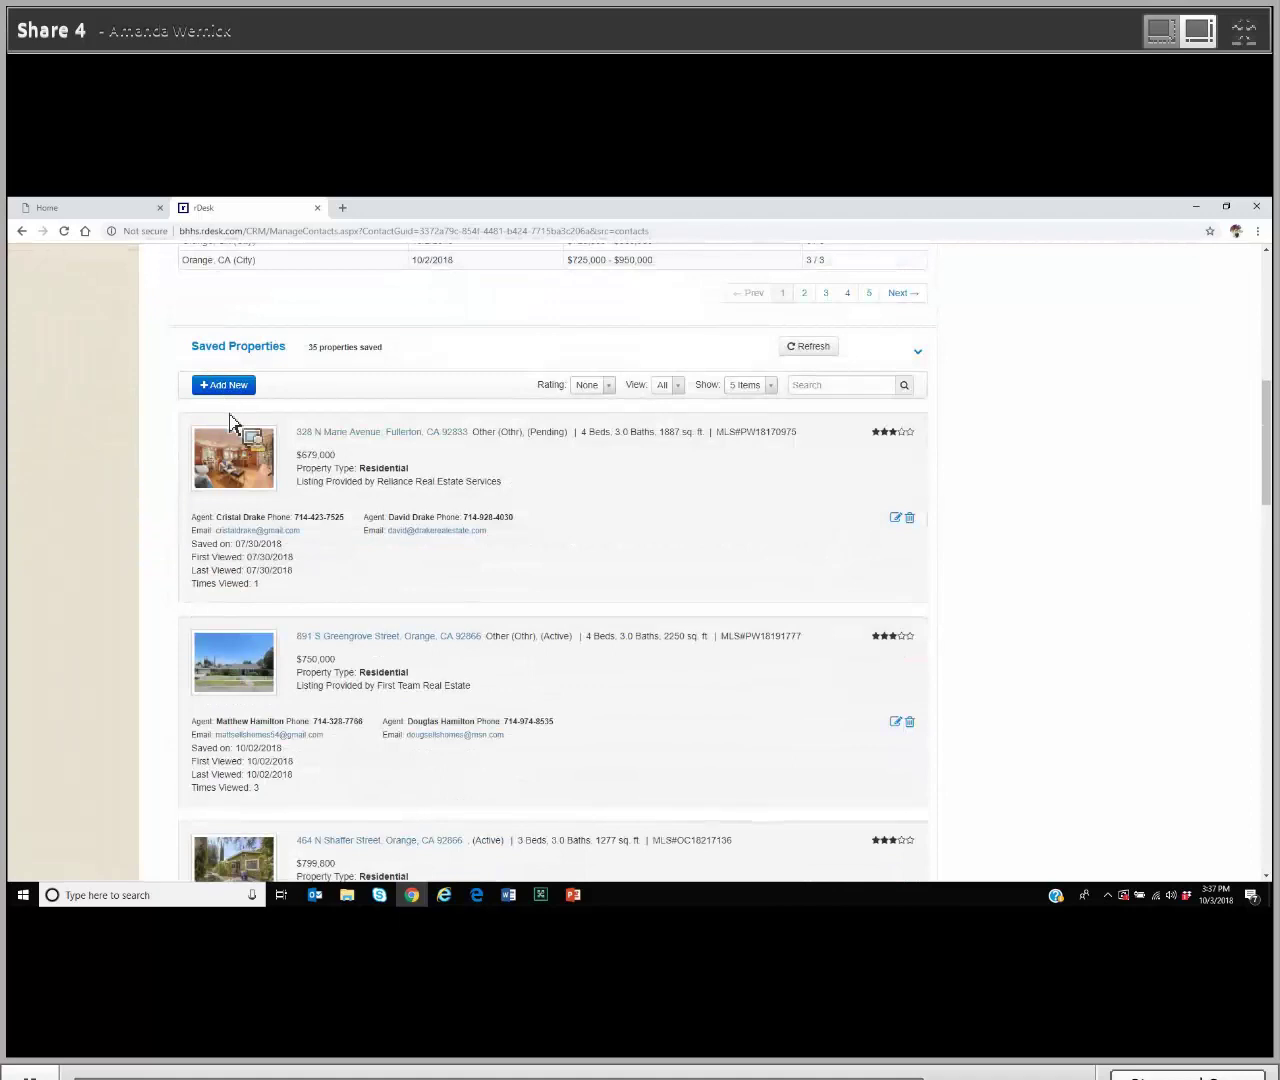
pyautogui.scroll(-2, 229, 420)
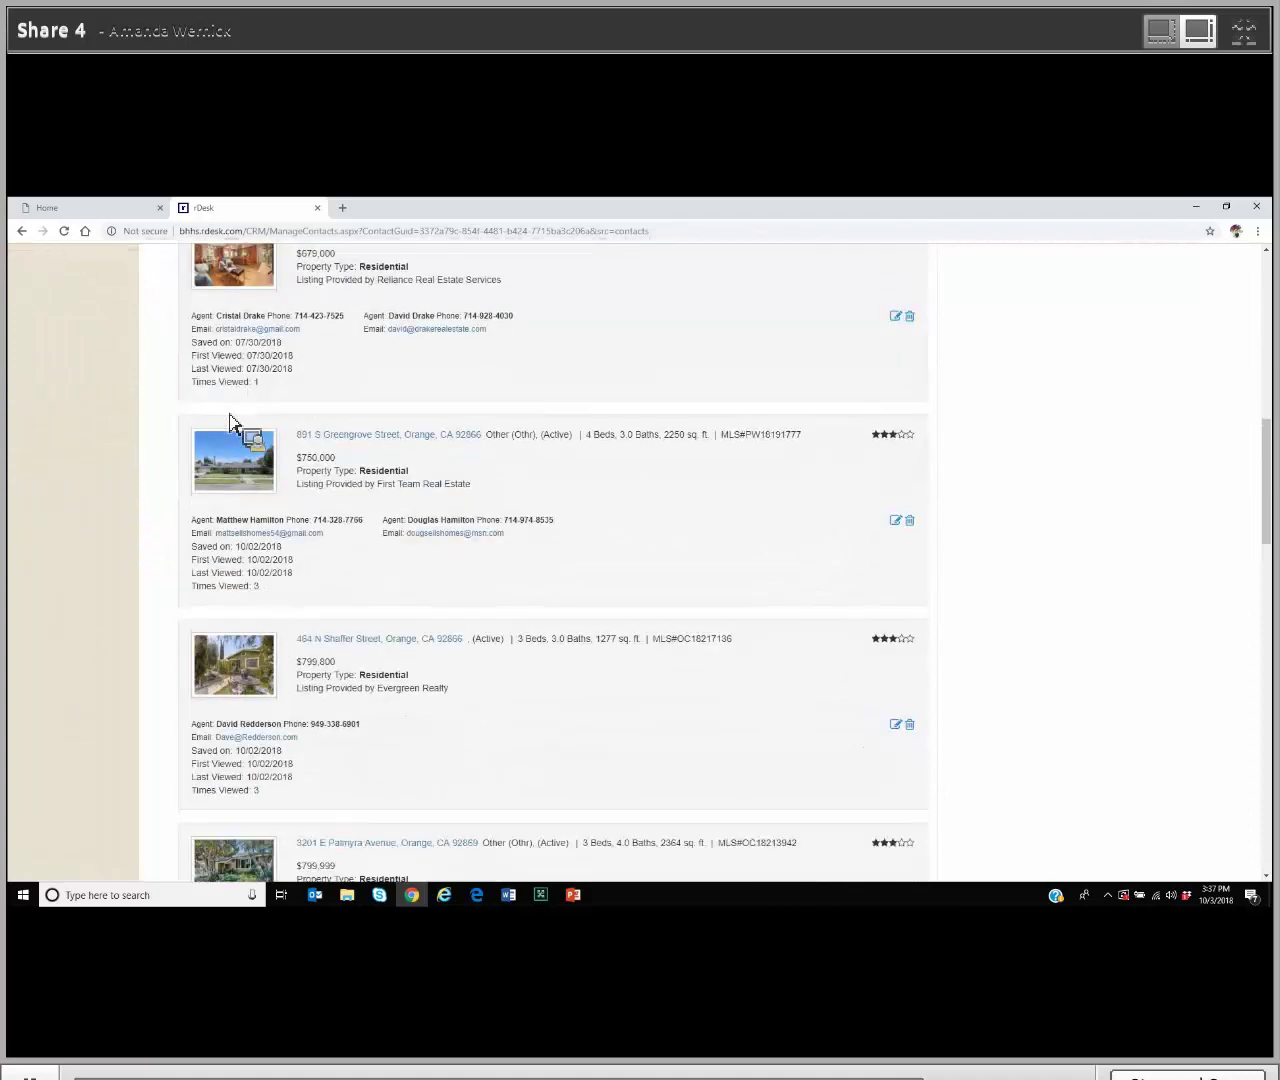
pyautogui.scroll(-6, 229, 420)
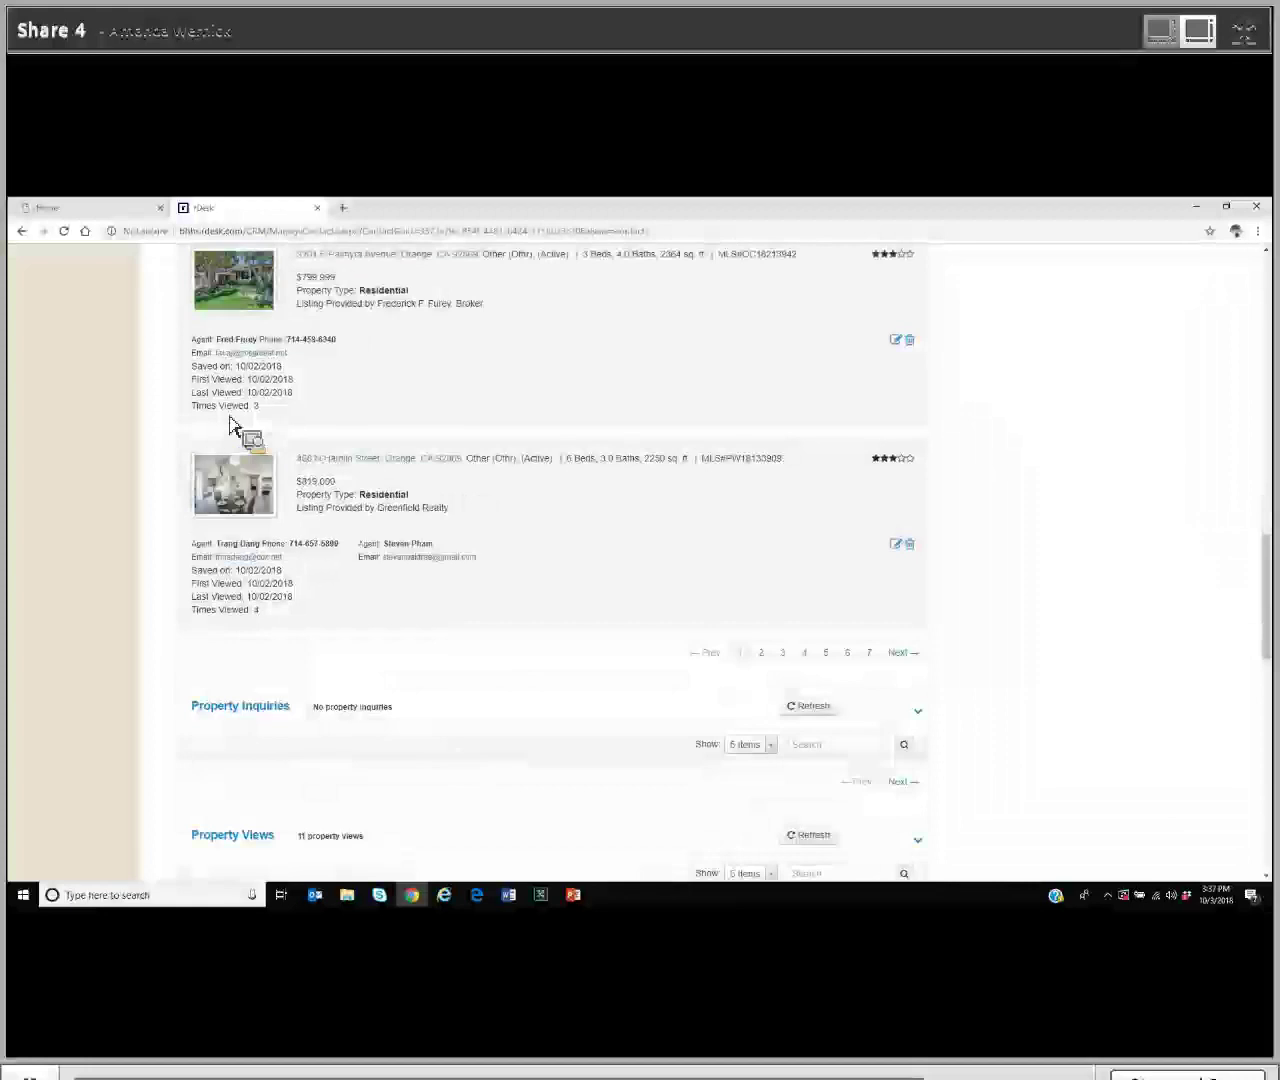
pyautogui.scroll(-2, 229, 420)
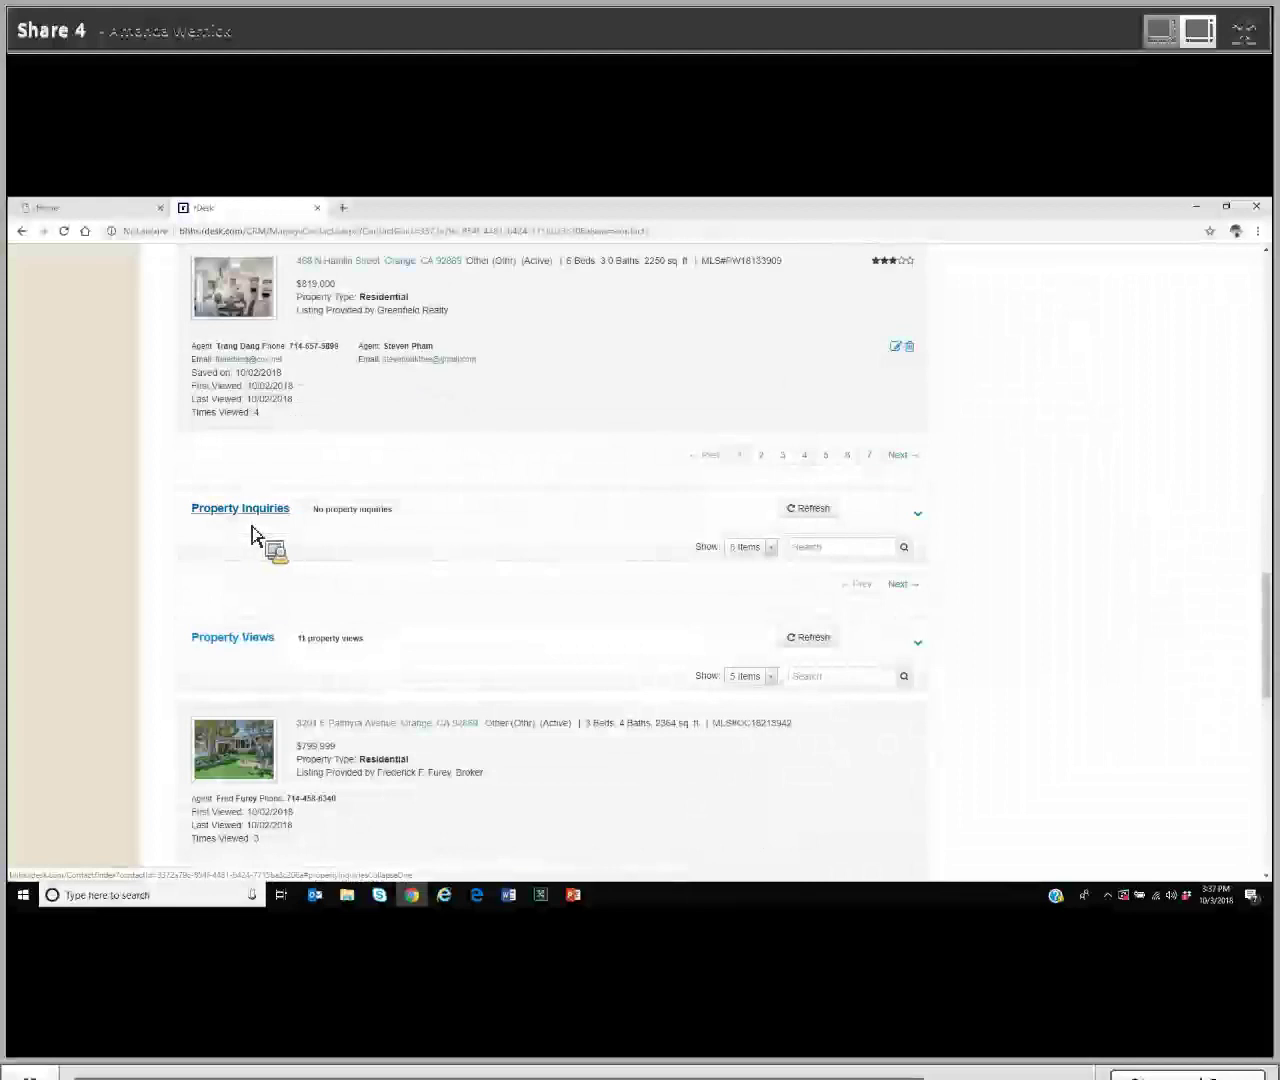
pyautogui.scroll(-2, 252, 529)
pyautogui.scroll(-4, 254, 536)
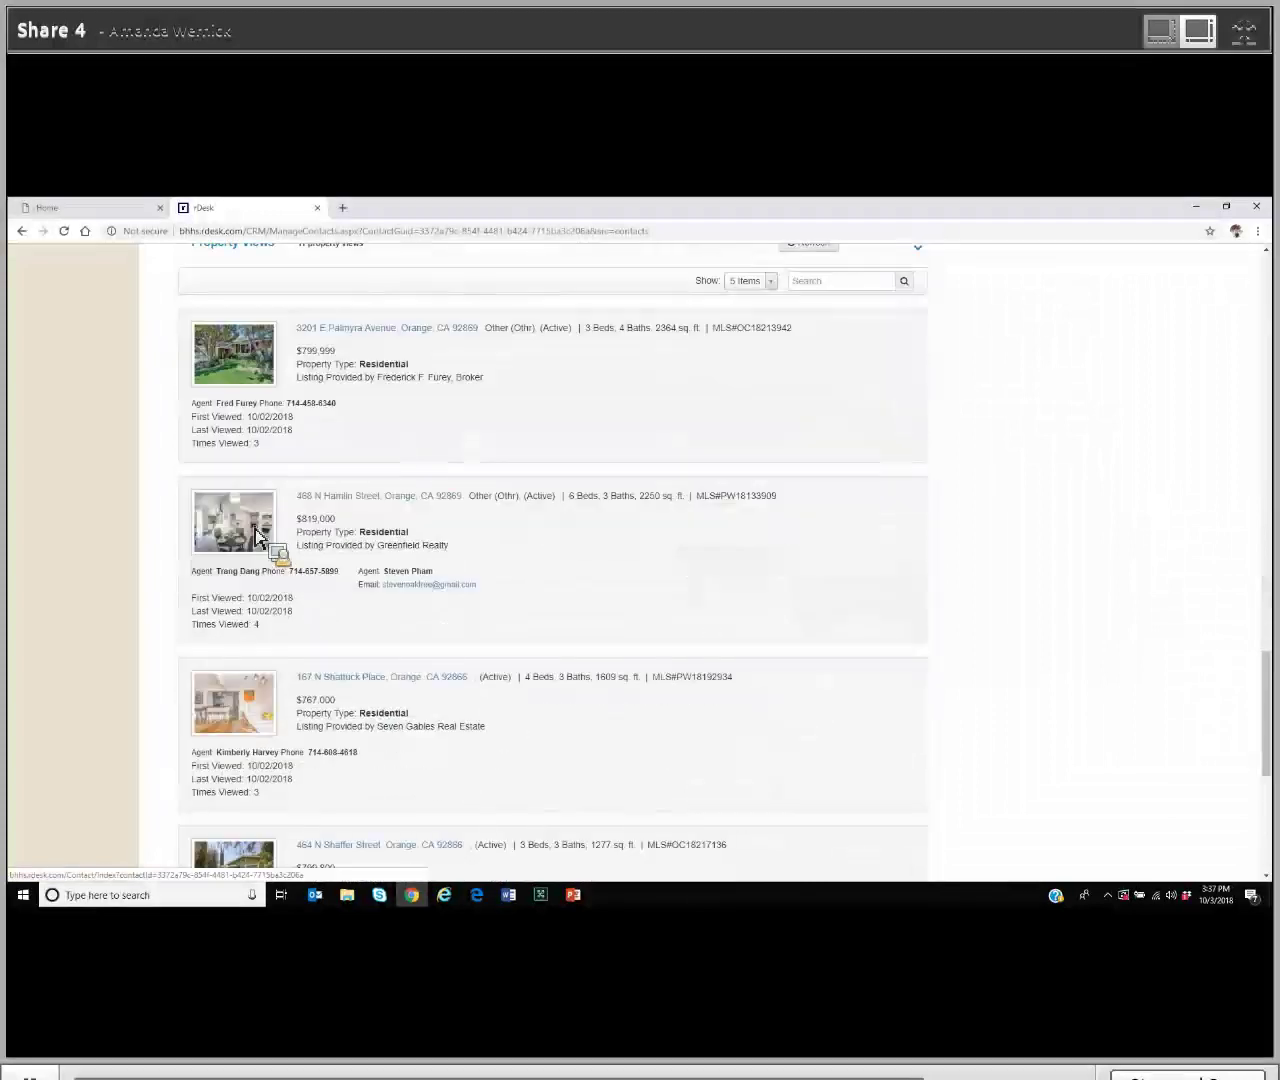
pyautogui.scroll(-2, 258, 538)
pyautogui.scroll(-3, 260, 539)
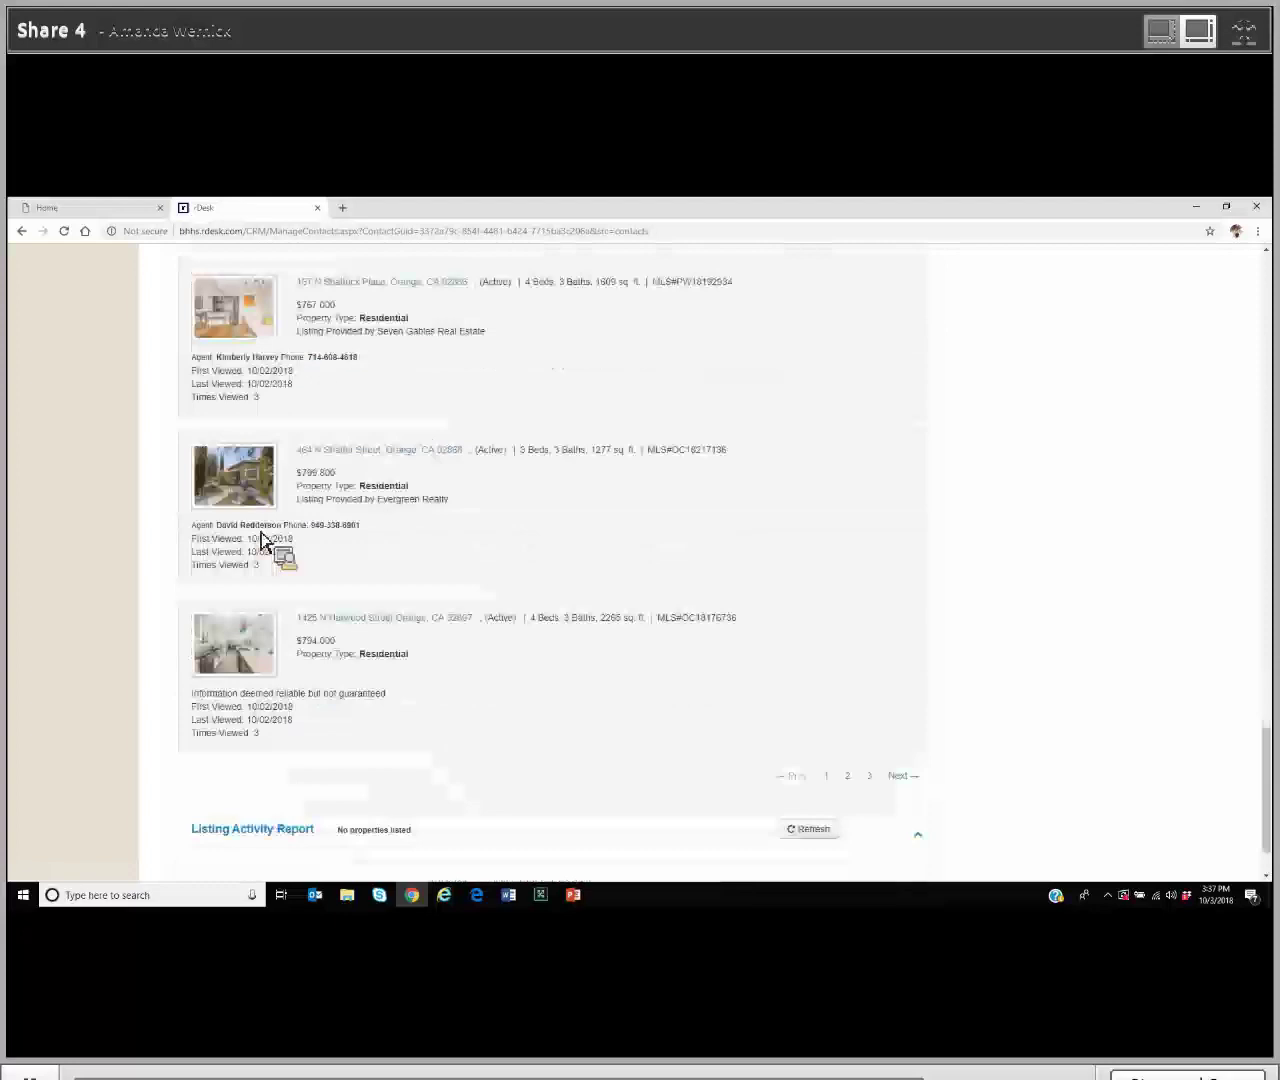
pyautogui.scroll(4, 262, 540)
pyautogui.scroll(2, 262, 540)
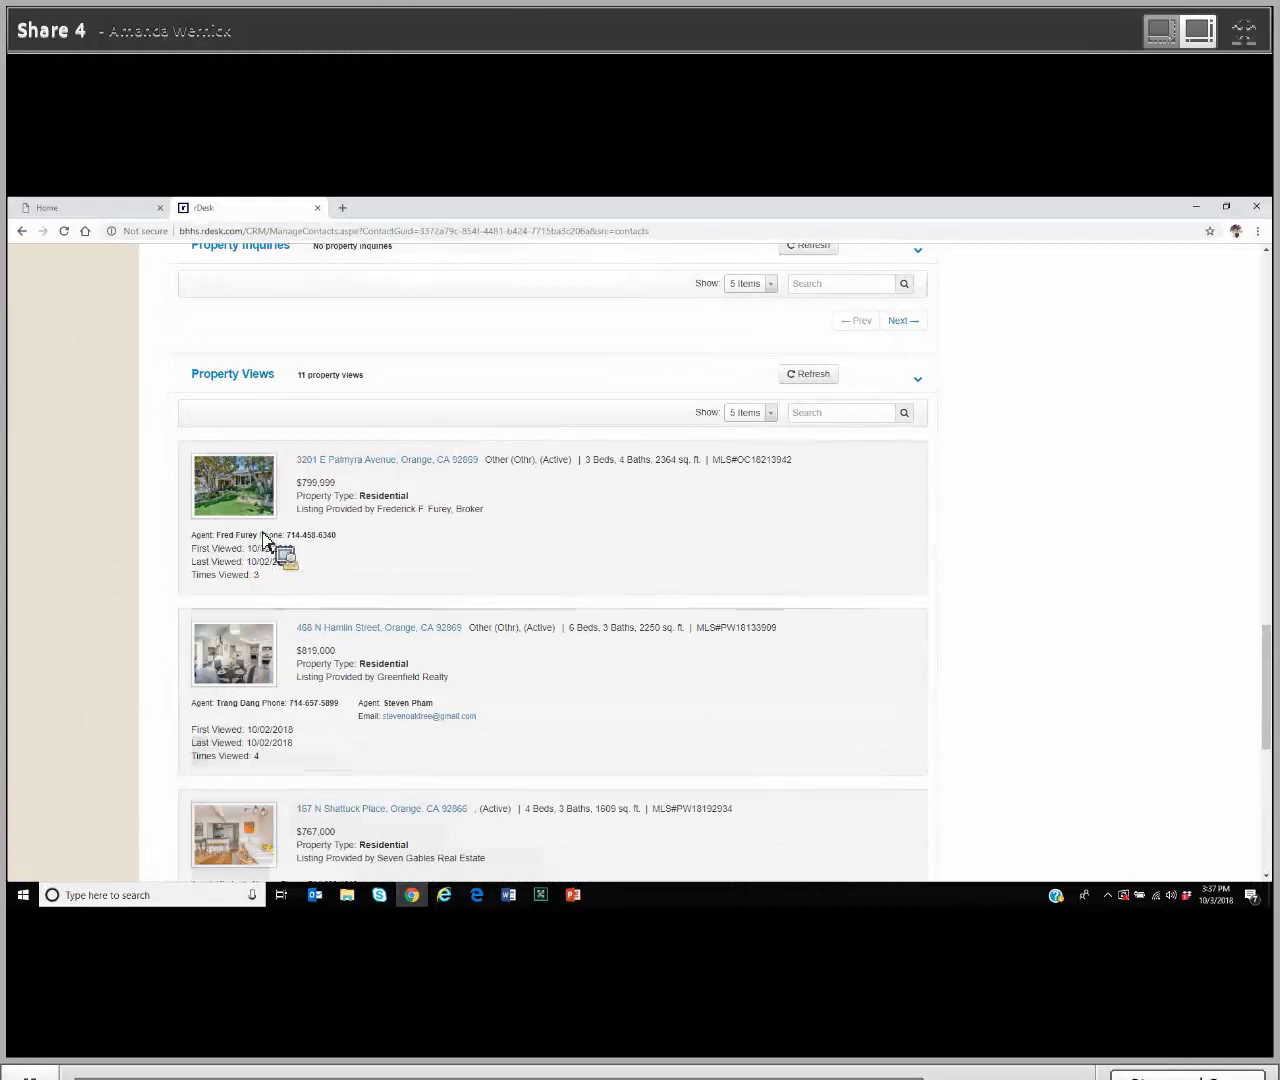
pyautogui.scroll(12, 265, 545)
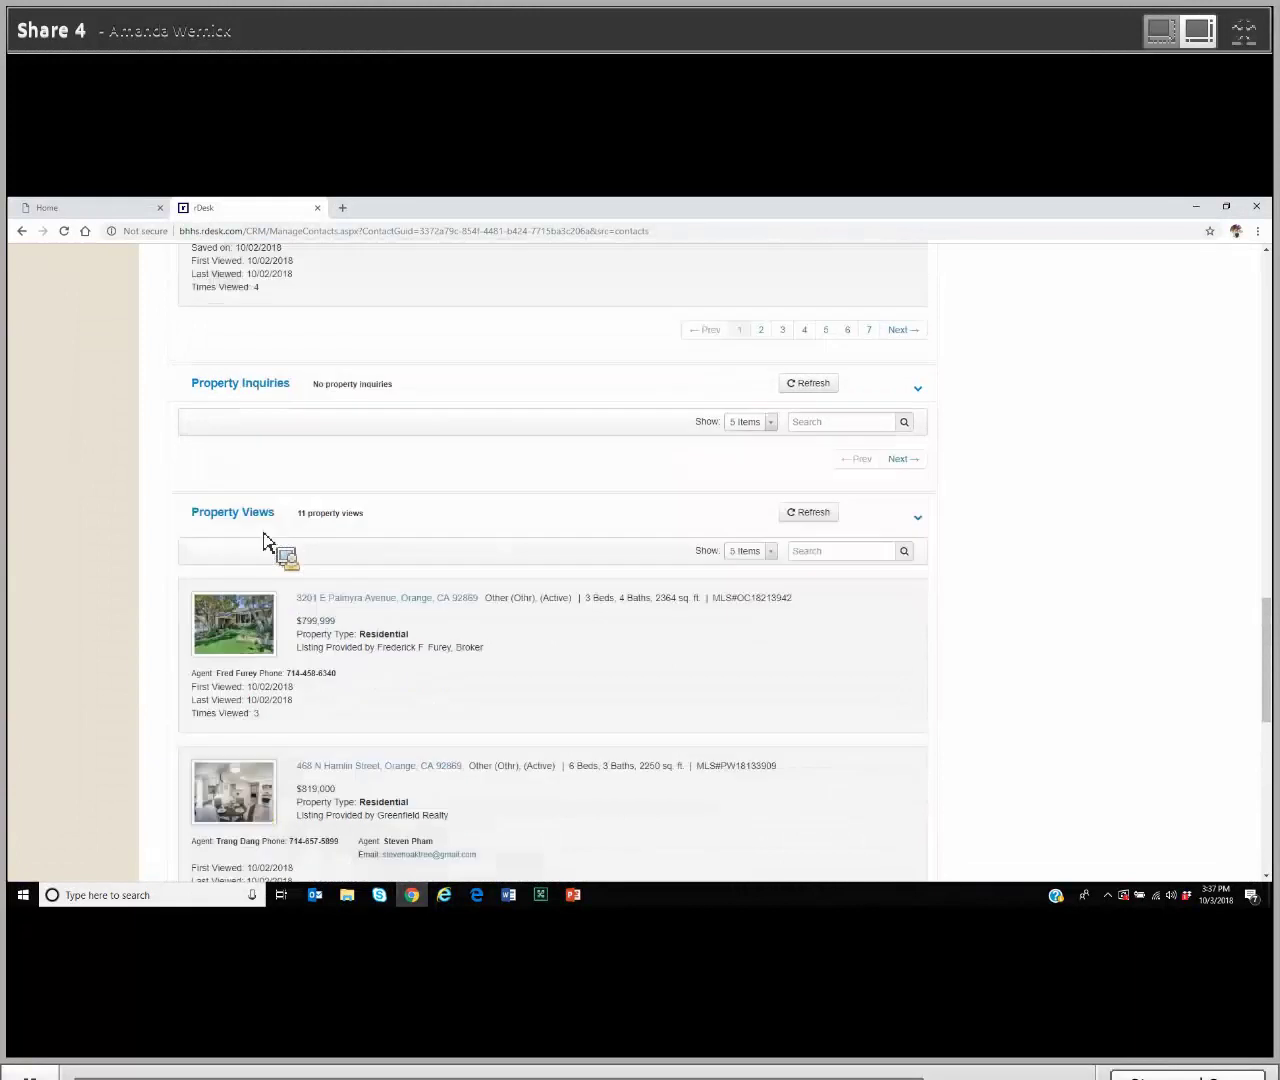
pyautogui.scroll(8, 265, 545)
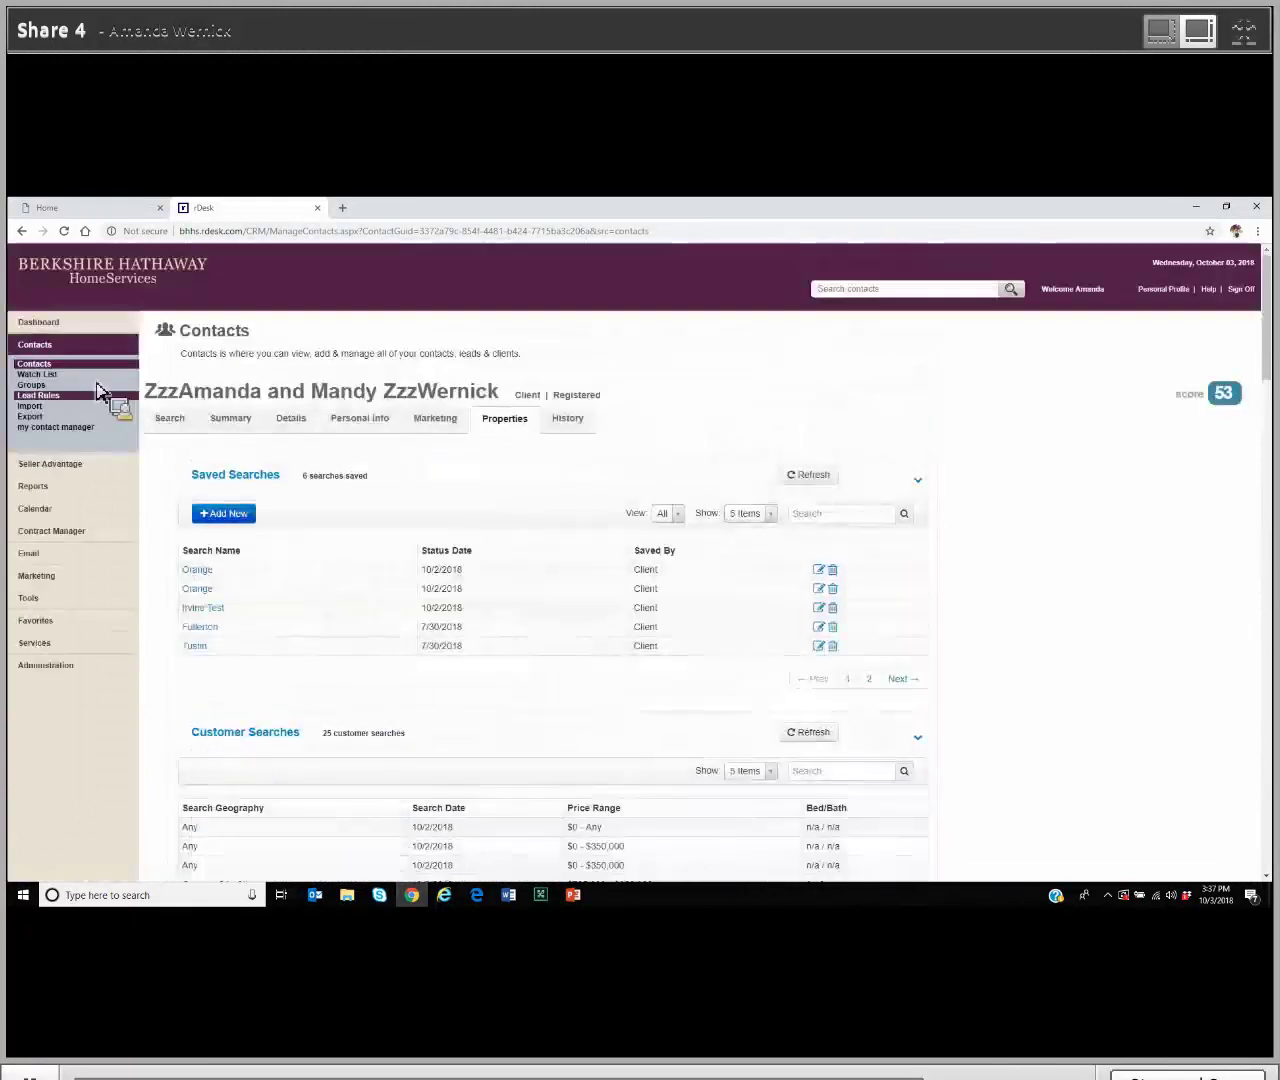
# Step: Go to the full Contacts list and start a blank Add New Contact form
pyautogui.click(51, 375)
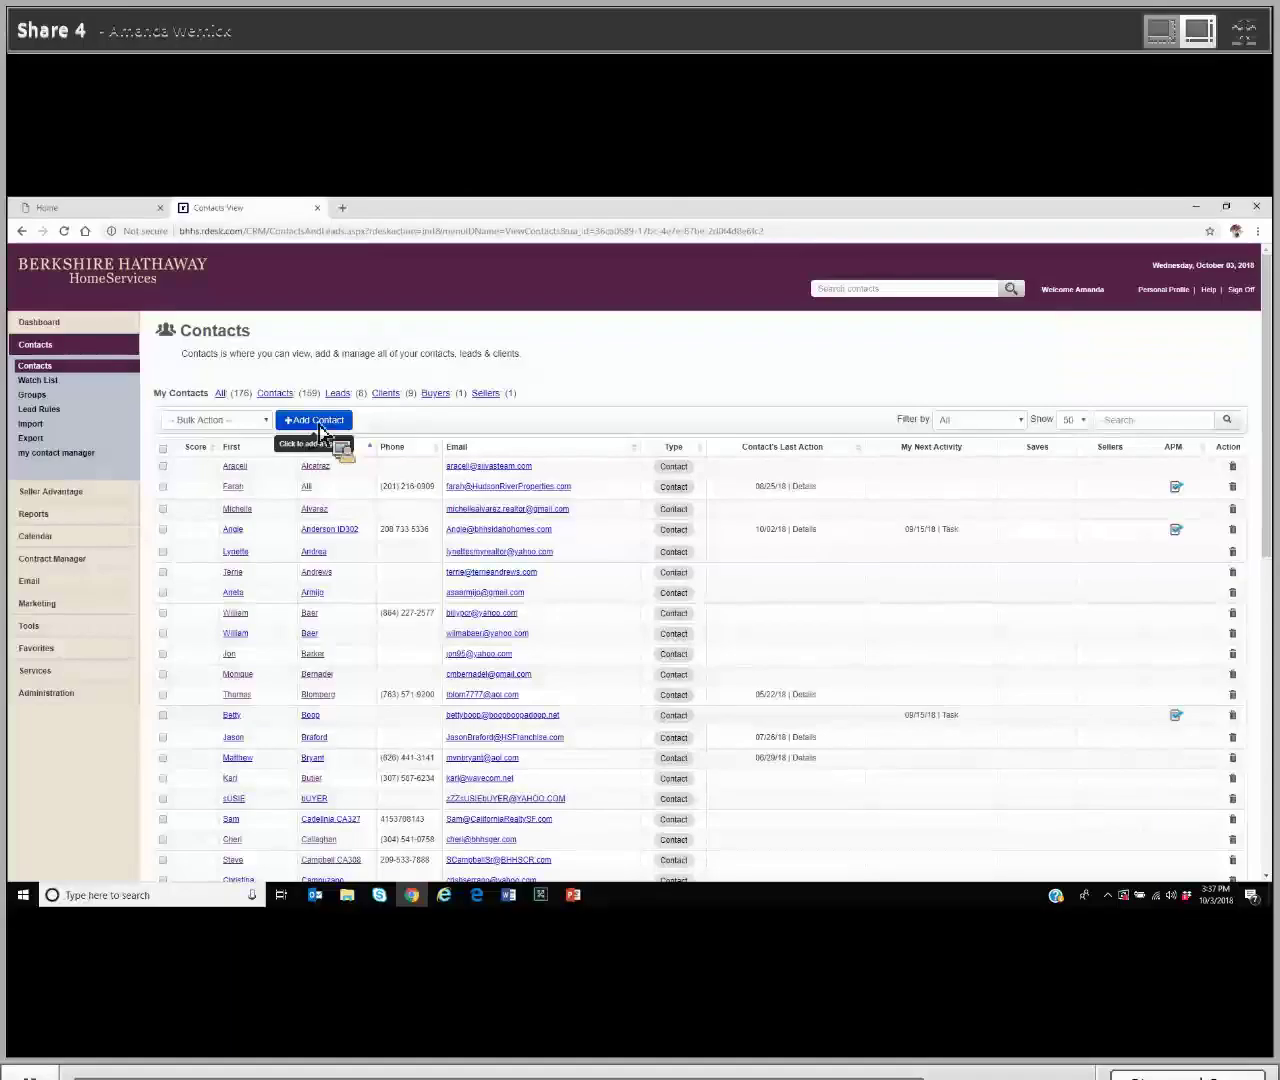
pyautogui.click(316, 420)
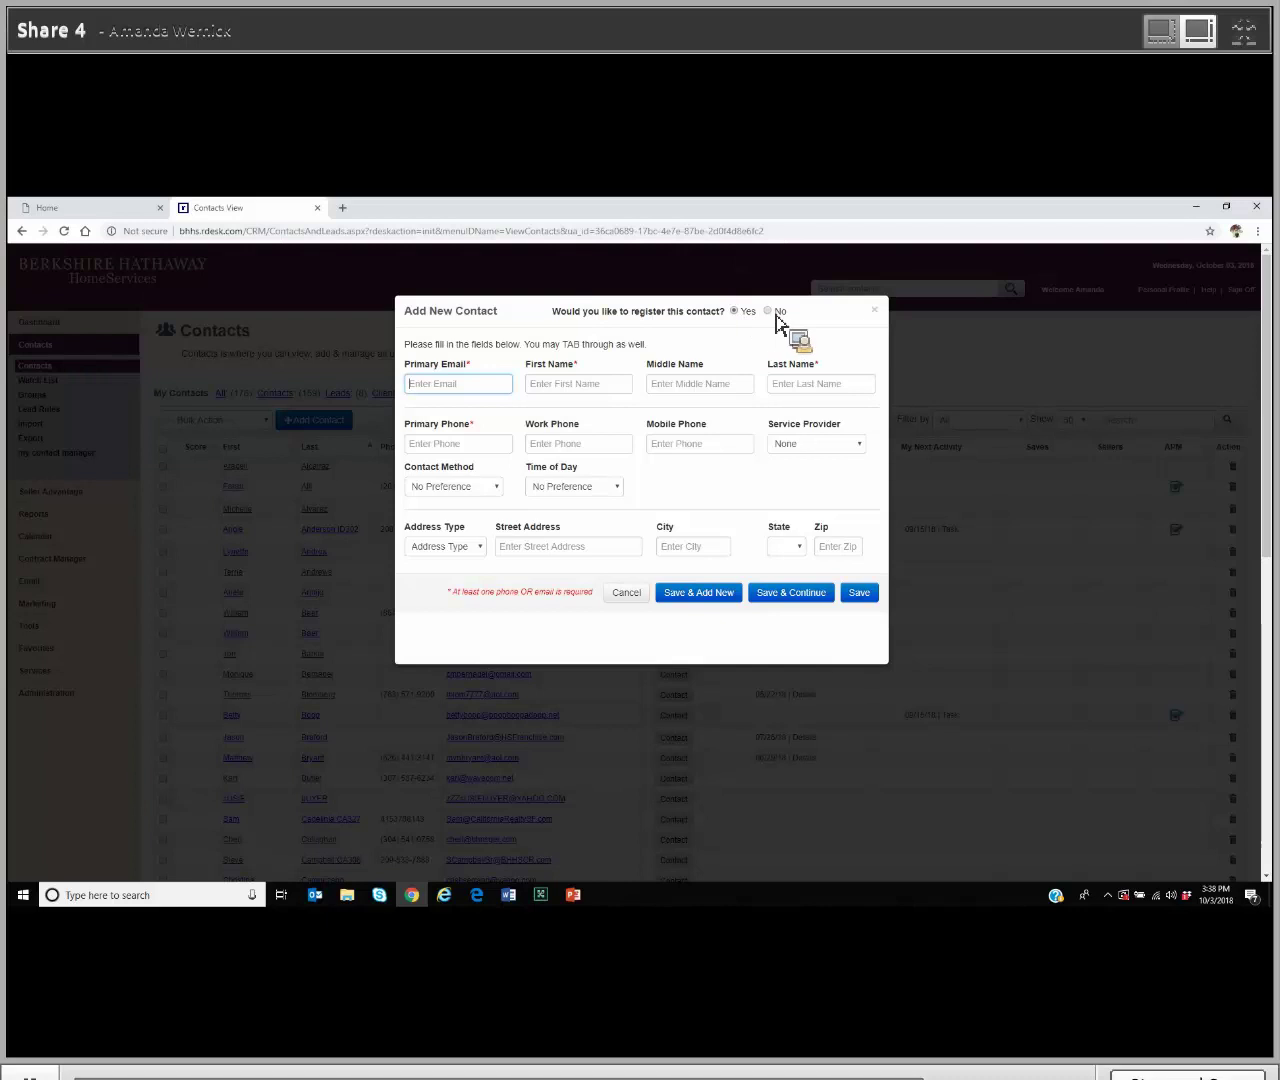
# Step: Save a new unregistered contact with the primary e-mail, first name and last name filled in
pyautogui.click(778, 313)
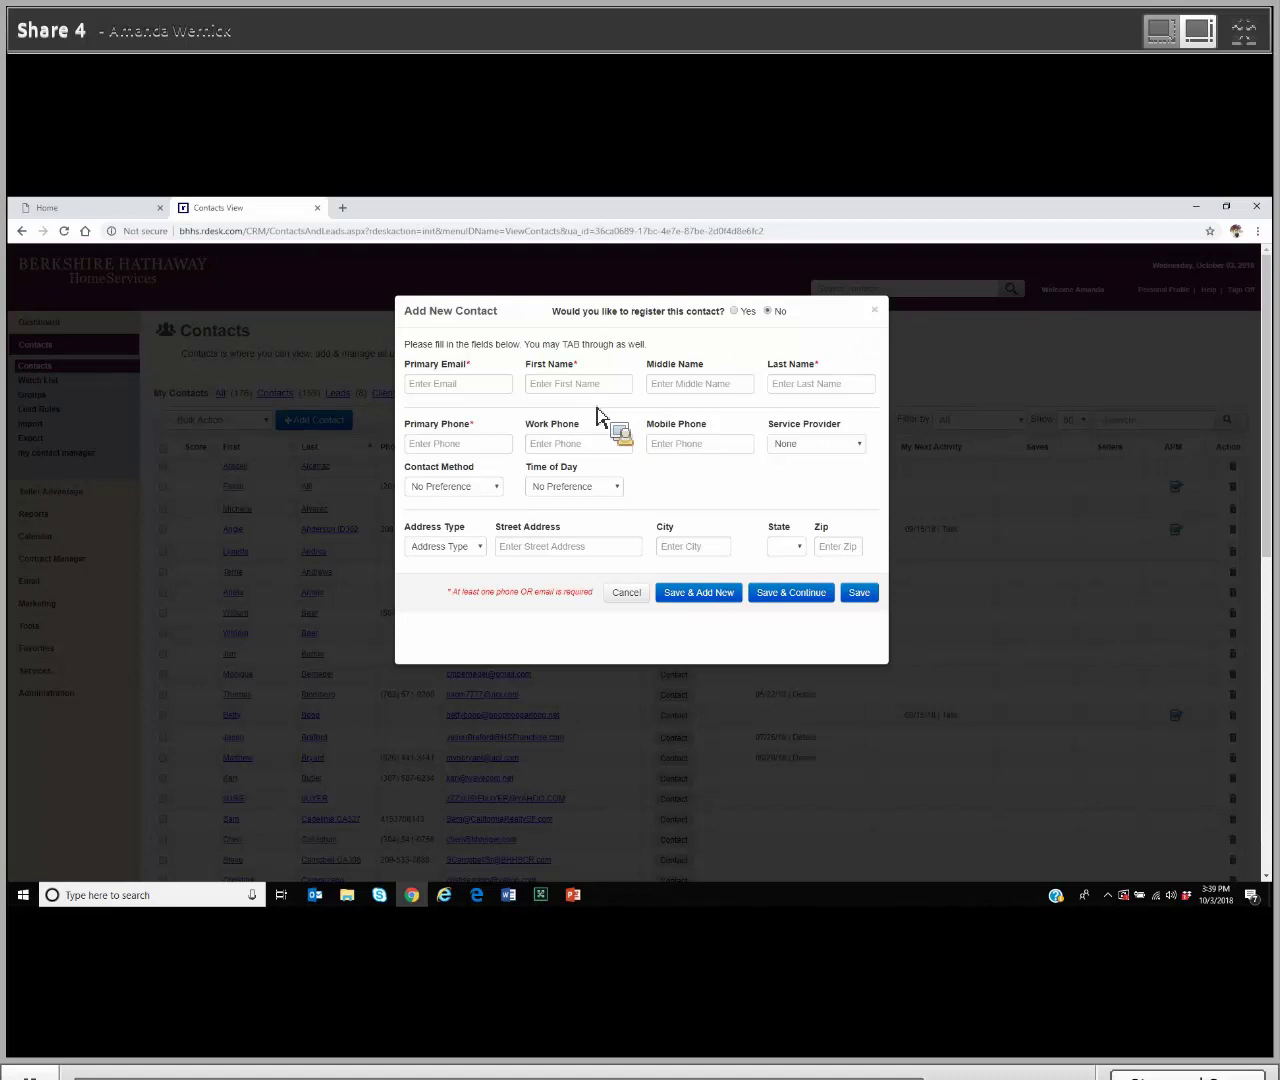
pyautogui.click(506, 391)
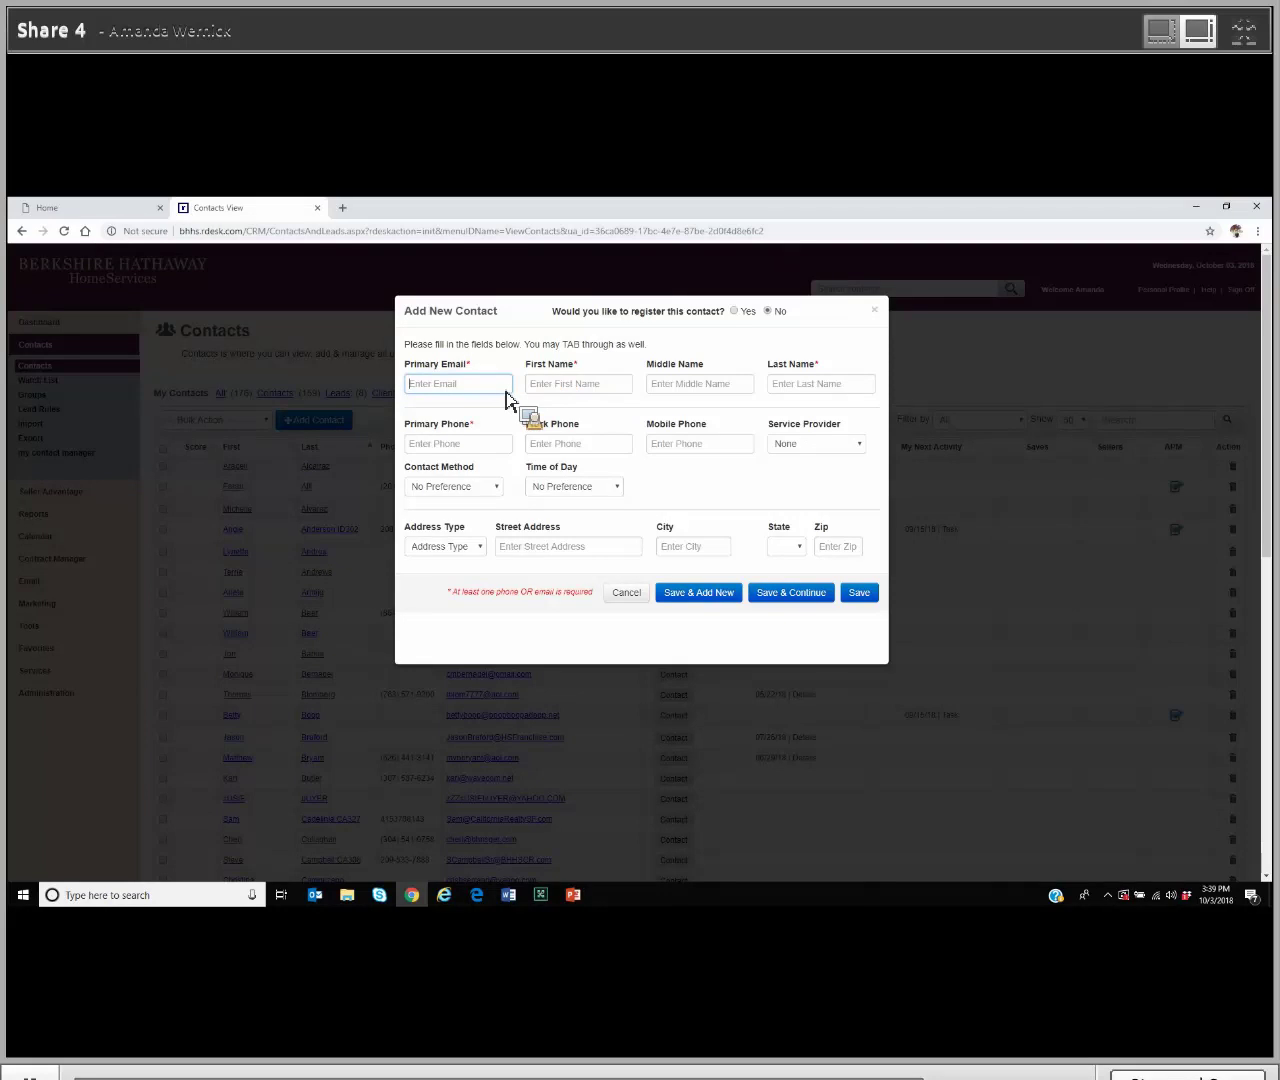
pyautogui.press('Tab')
pyautogui.write('ZS')
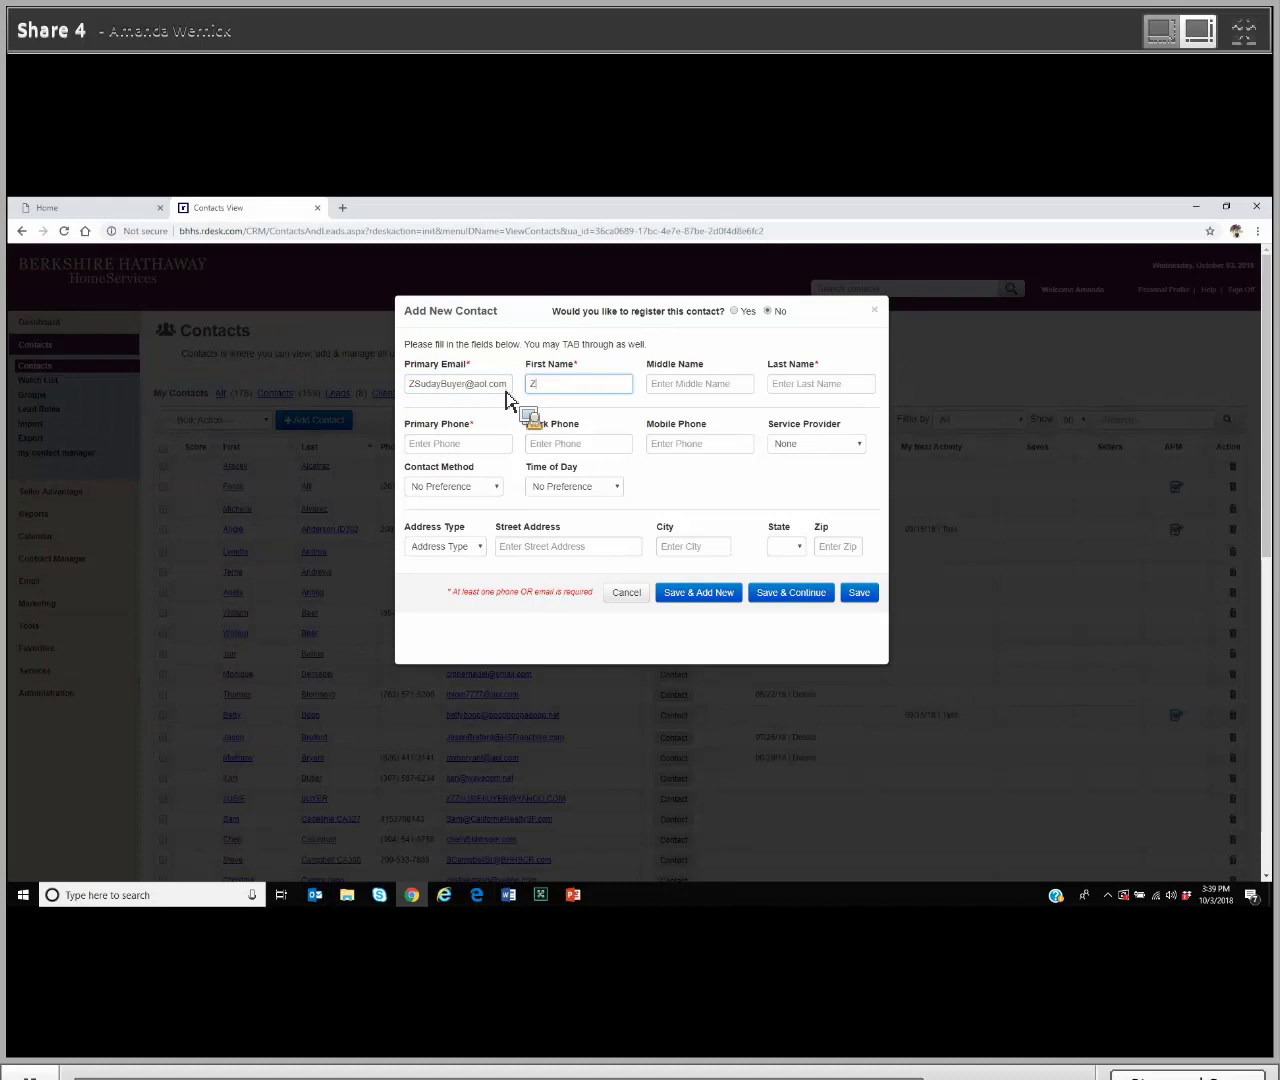
pyautogui.write('unday')
pyautogui.press('Tab')
pyautogui.press('Tab')
pyautogui.write('Z')
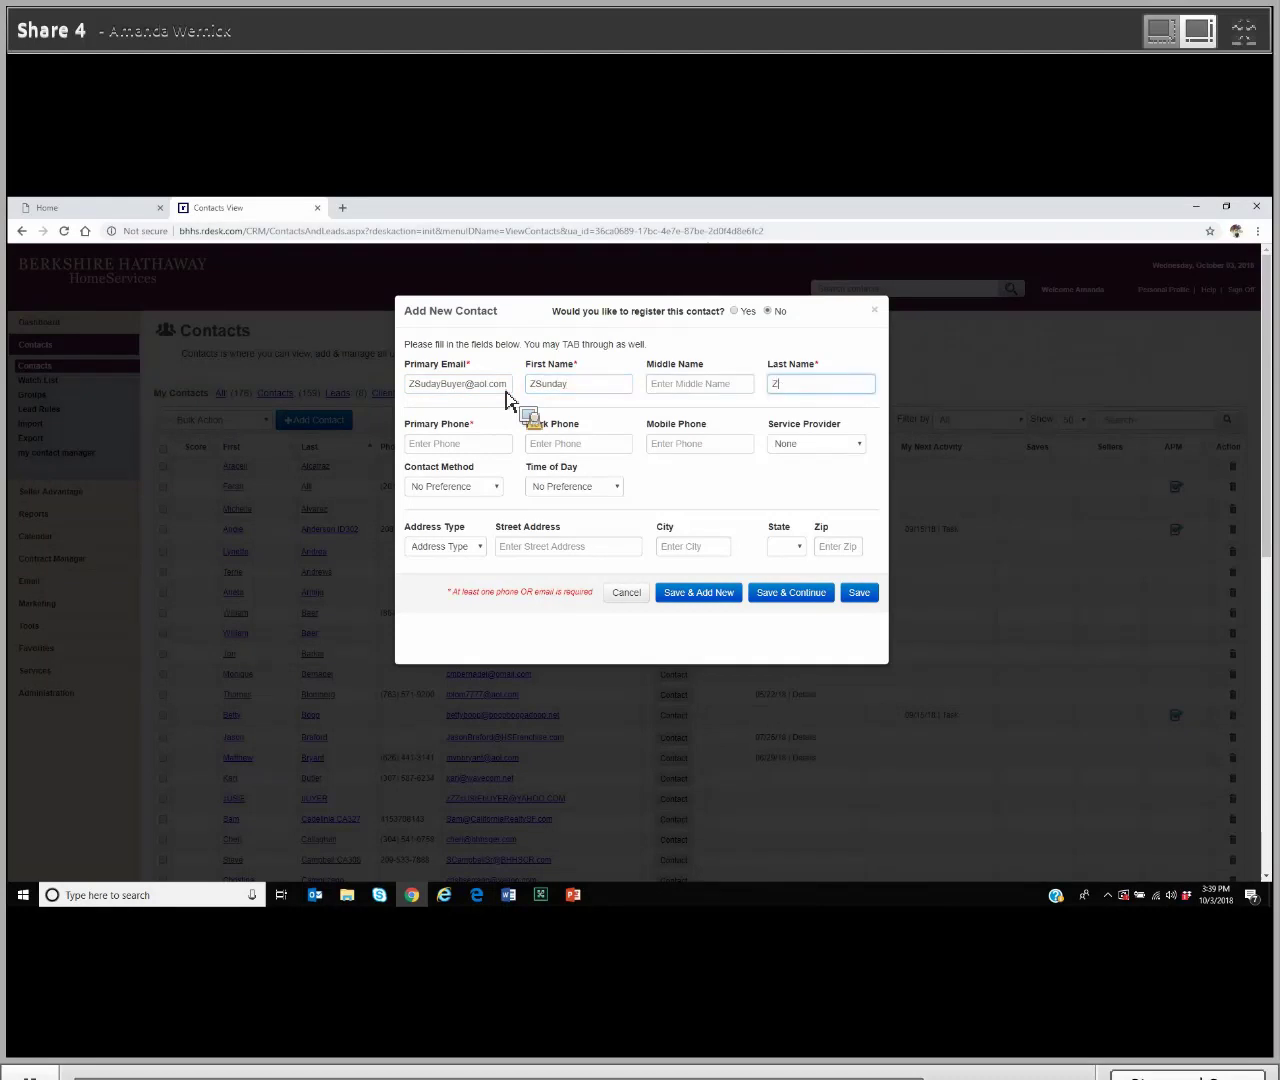
pyautogui.write('Buyer')
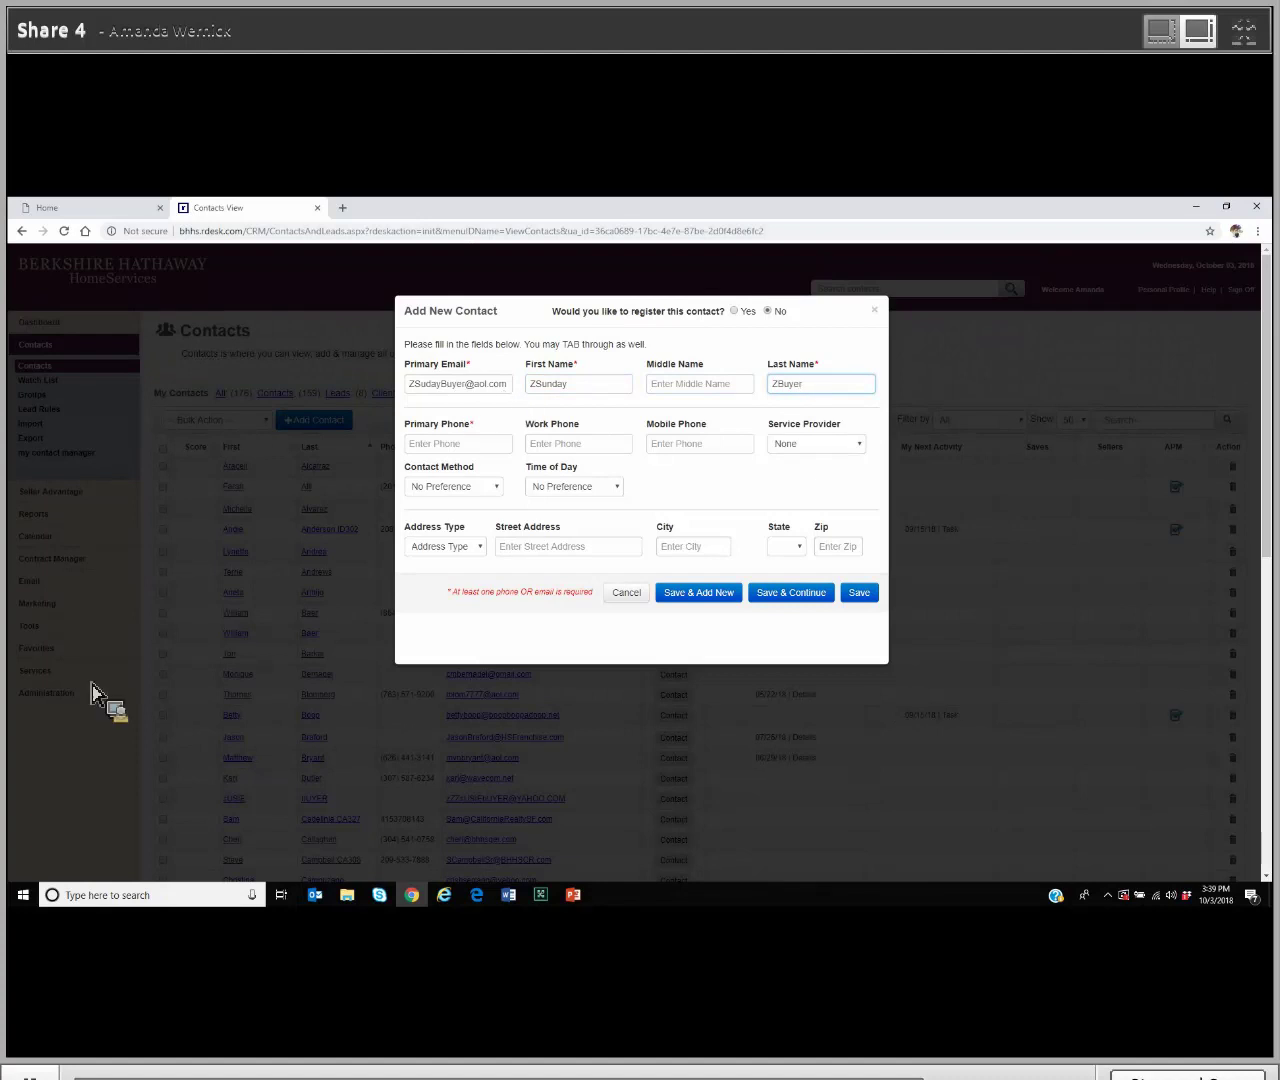
pyautogui.click(866, 593)
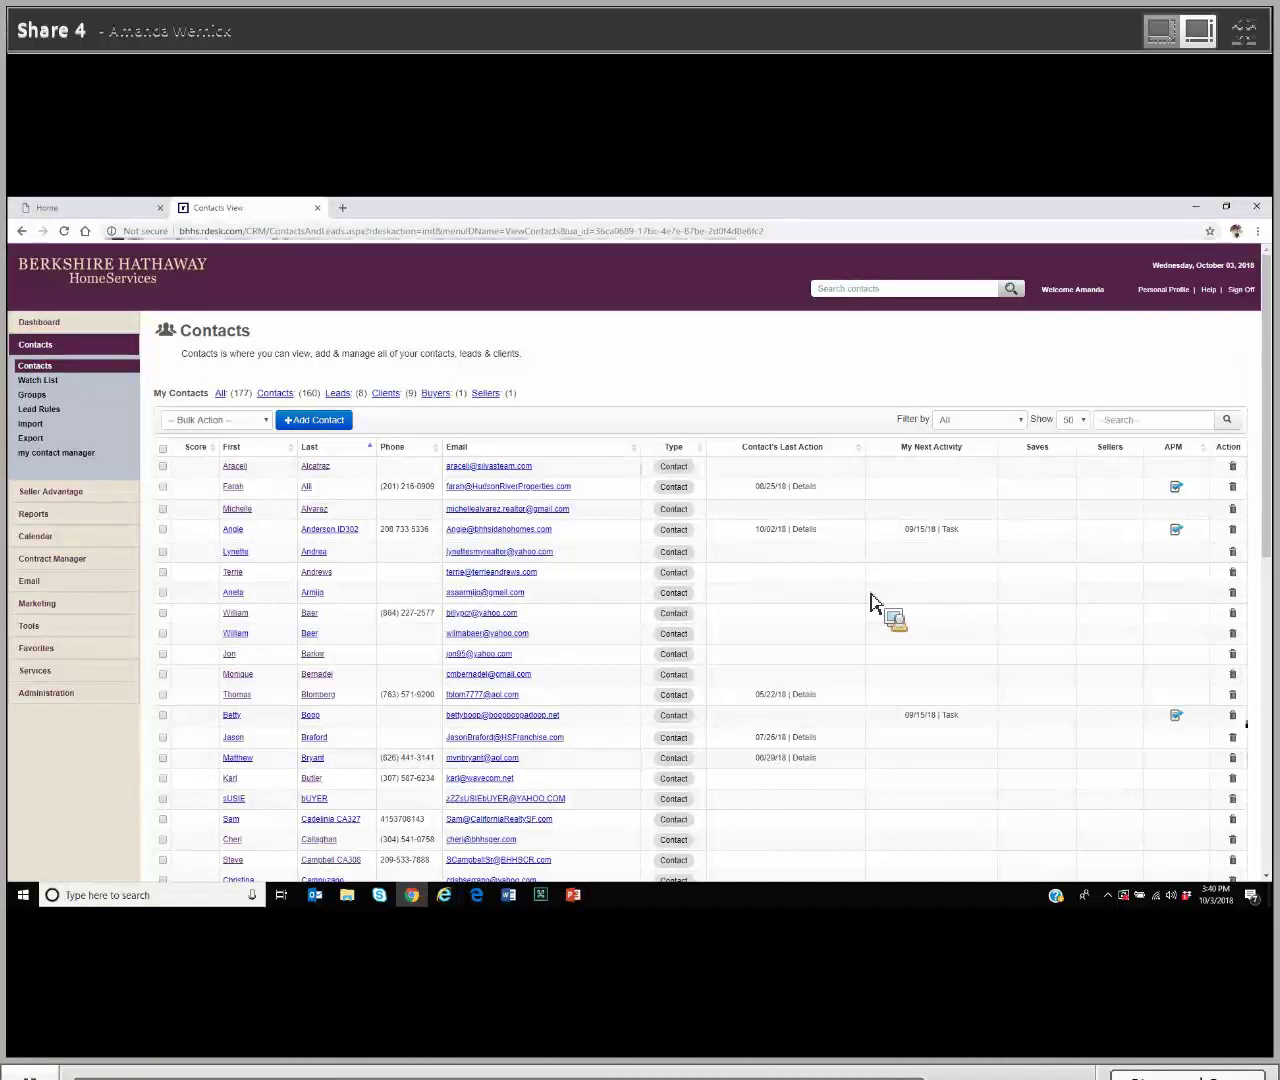
# Step: Create an empty contact group named Past Buyers on the Contact Groups page
pyautogui.click(40, 399)
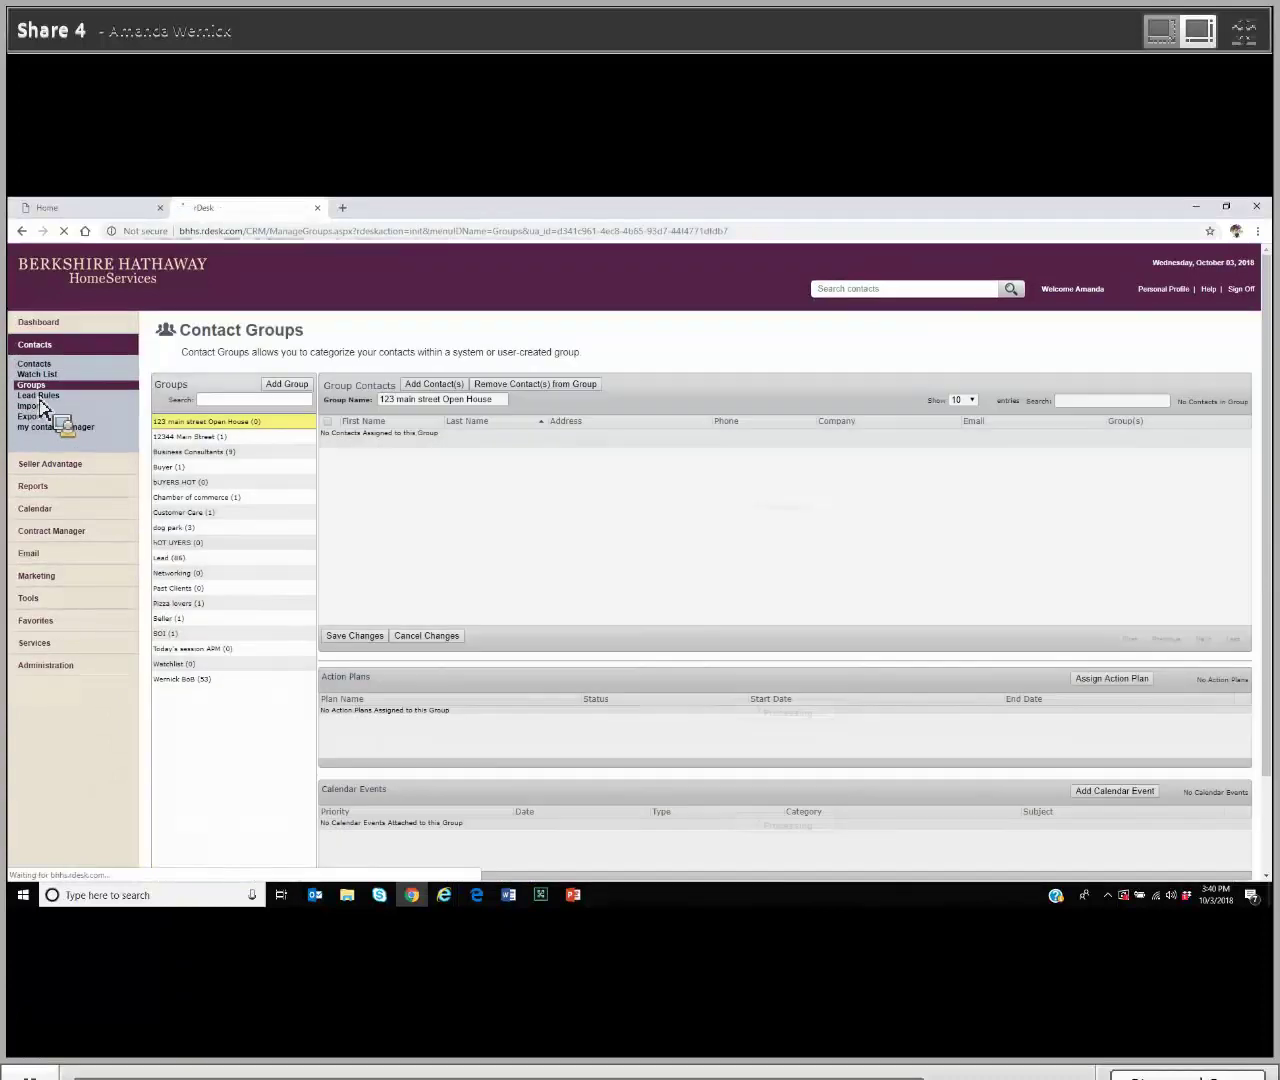
pyautogui.click(290, 388)
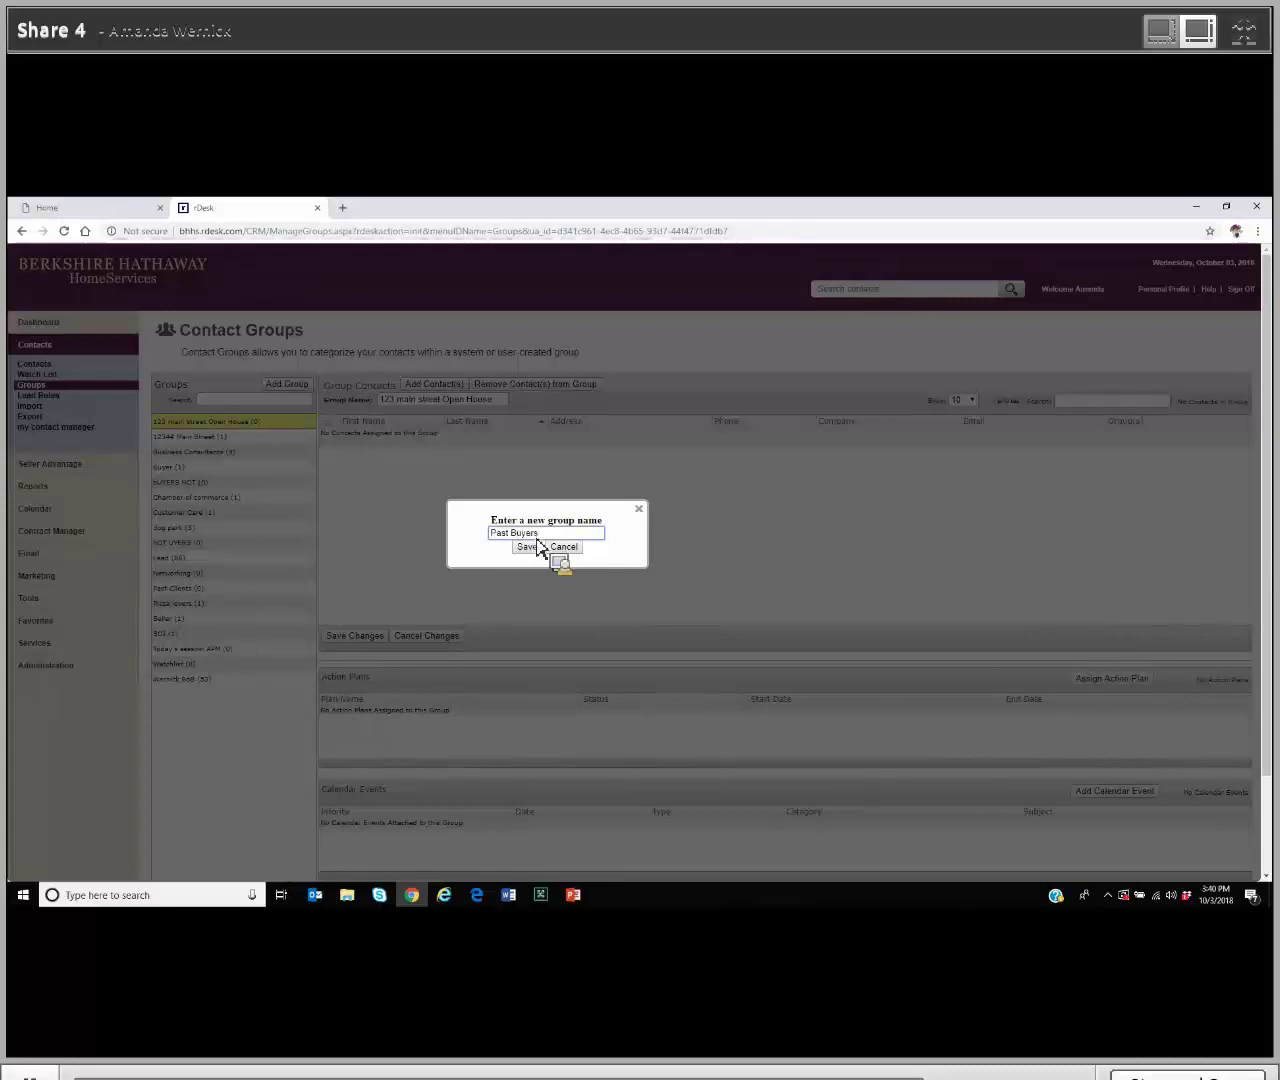
pyautogui.click(537, 553)
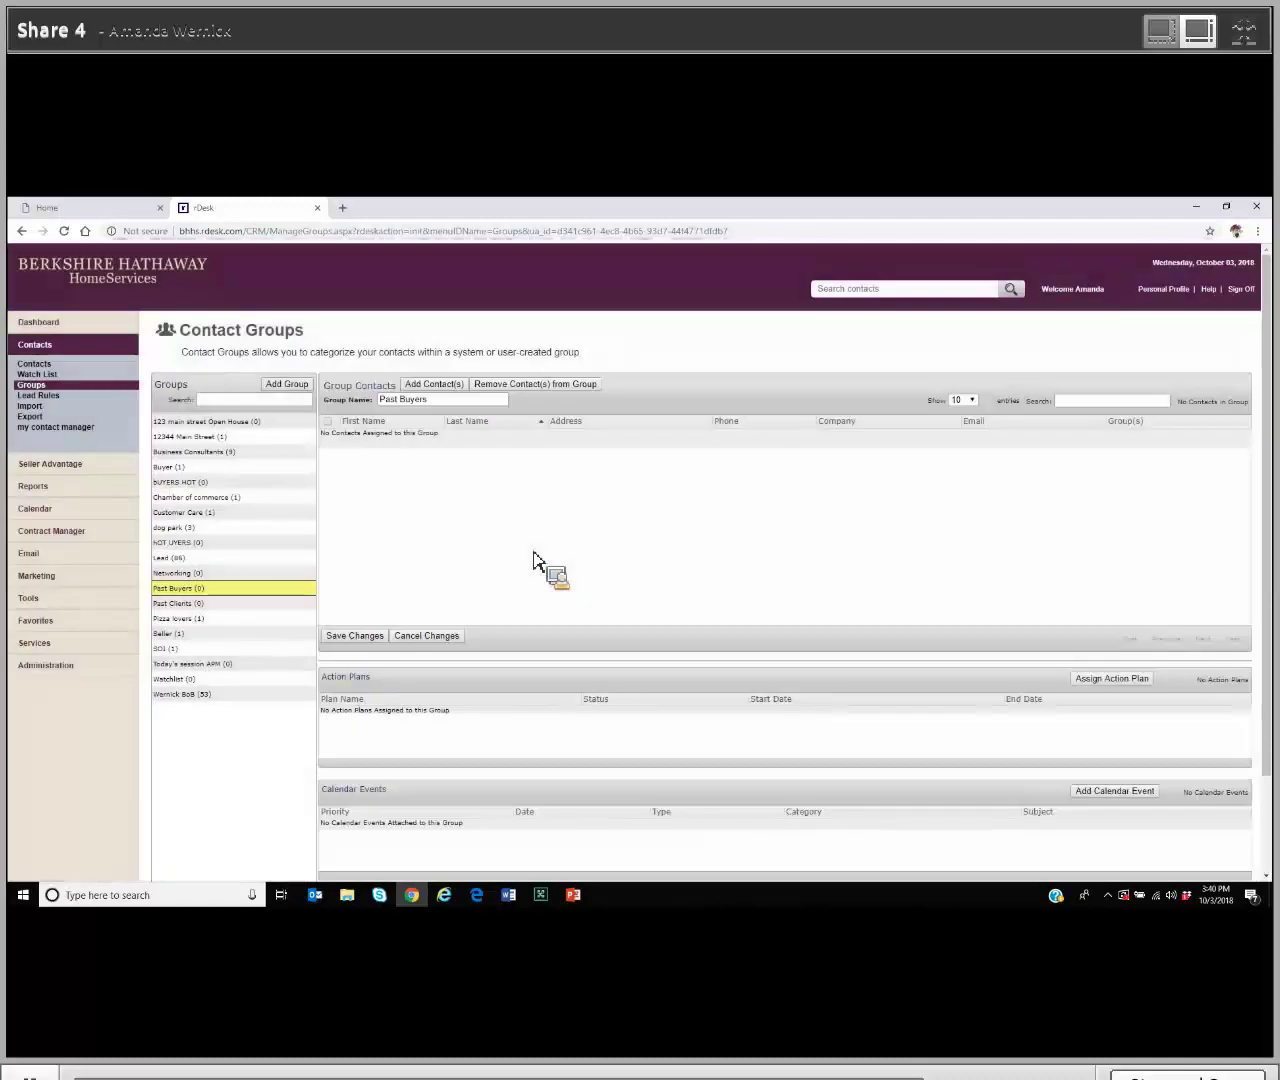
pyautogui.hotkey('alt', 'Tab')
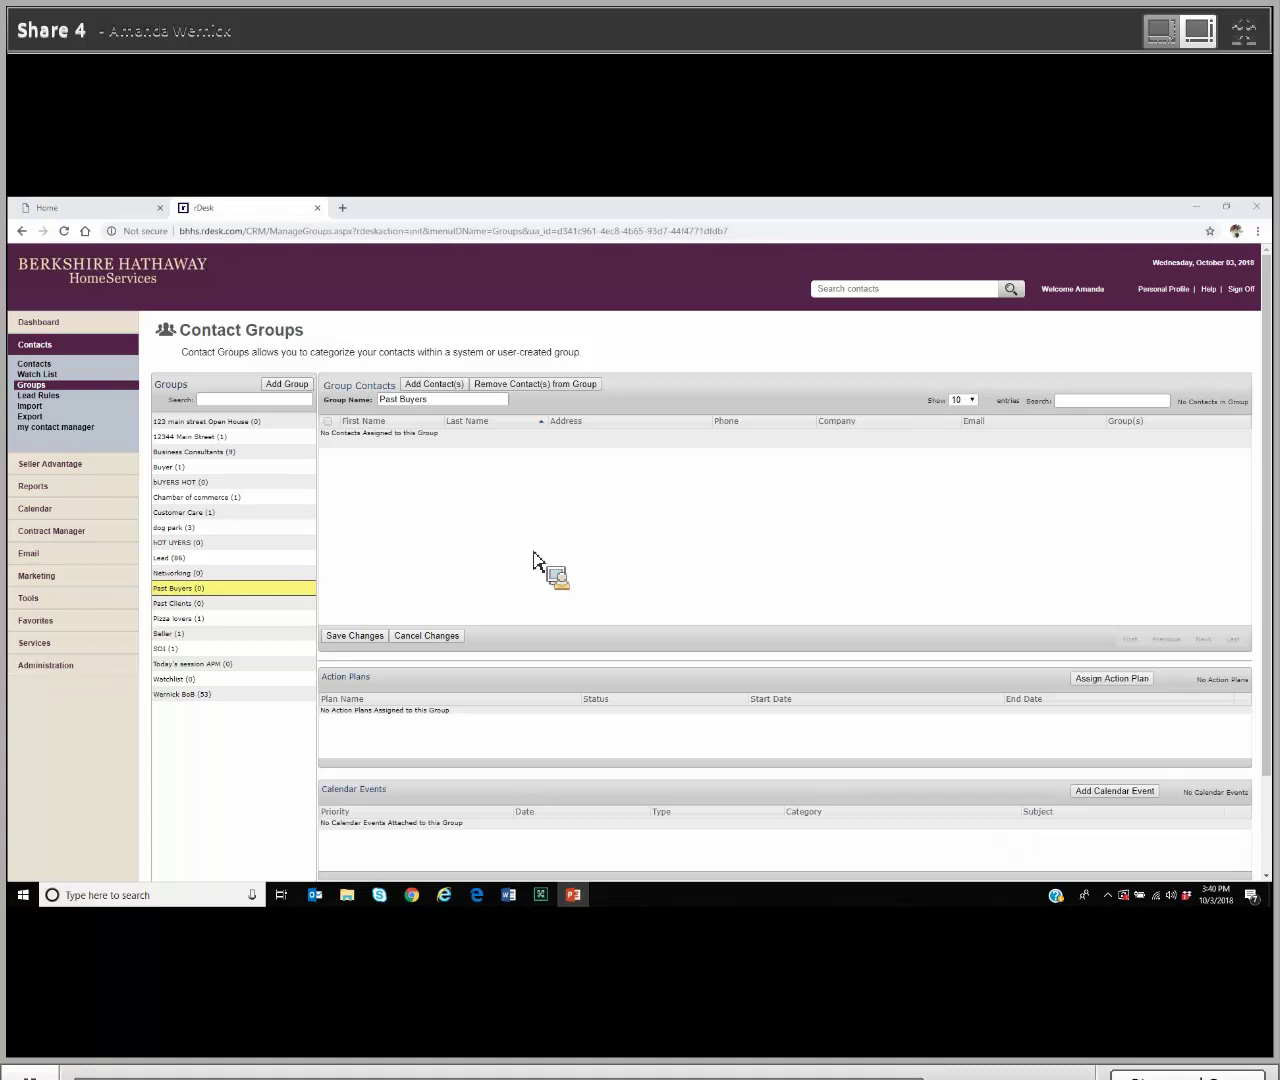
pyautogui.click(45, 585)
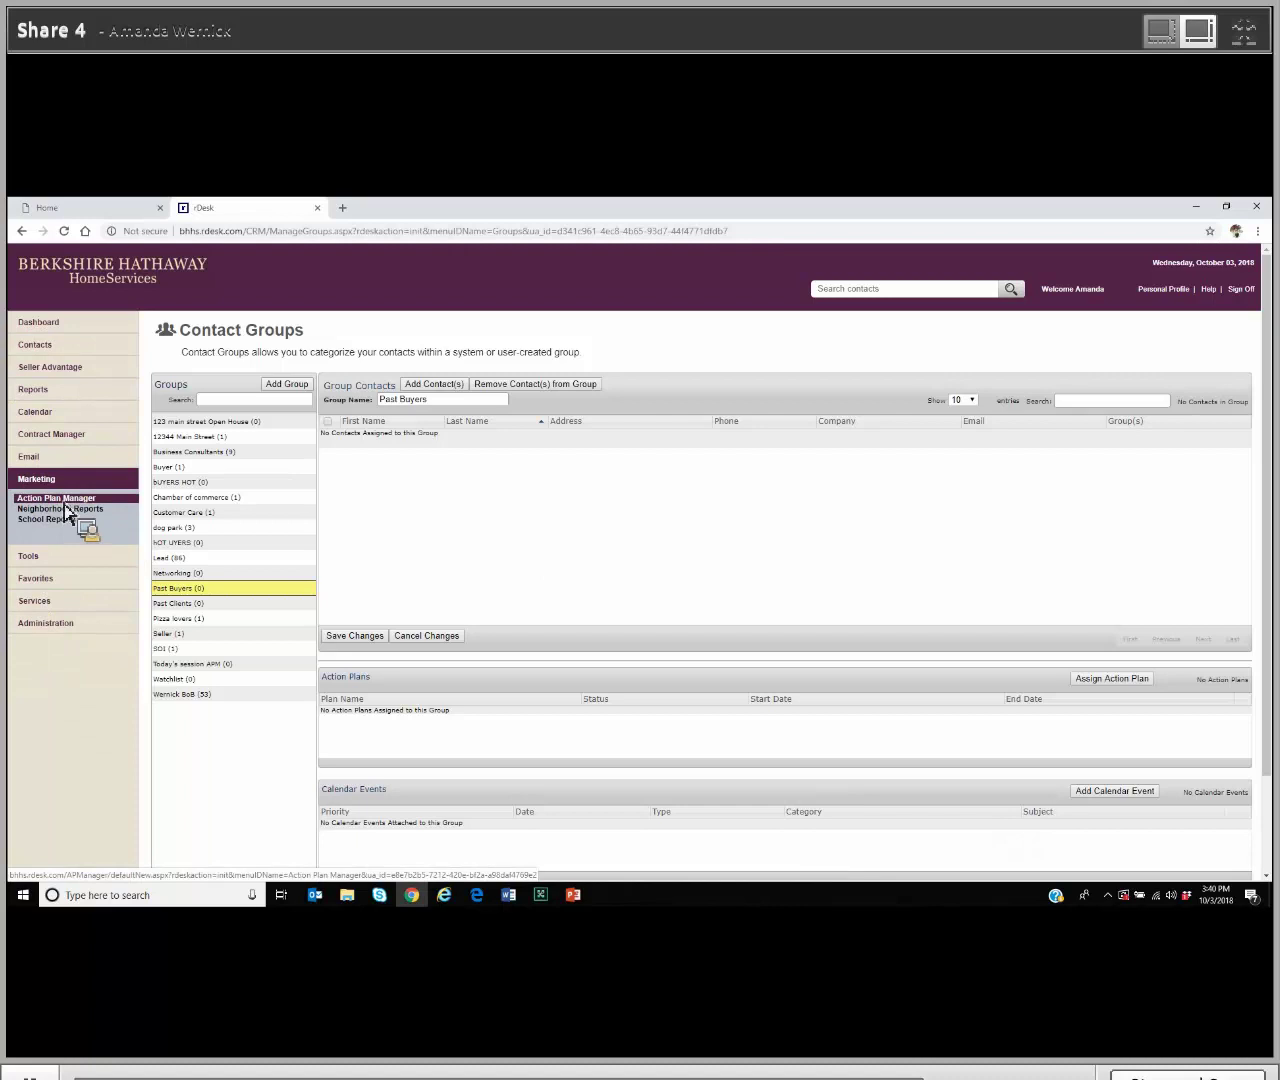
# Step: In the Action Plan Manager, show plans from all levels and search for buyer plans ('b')
pyautogui.click(64, 502)
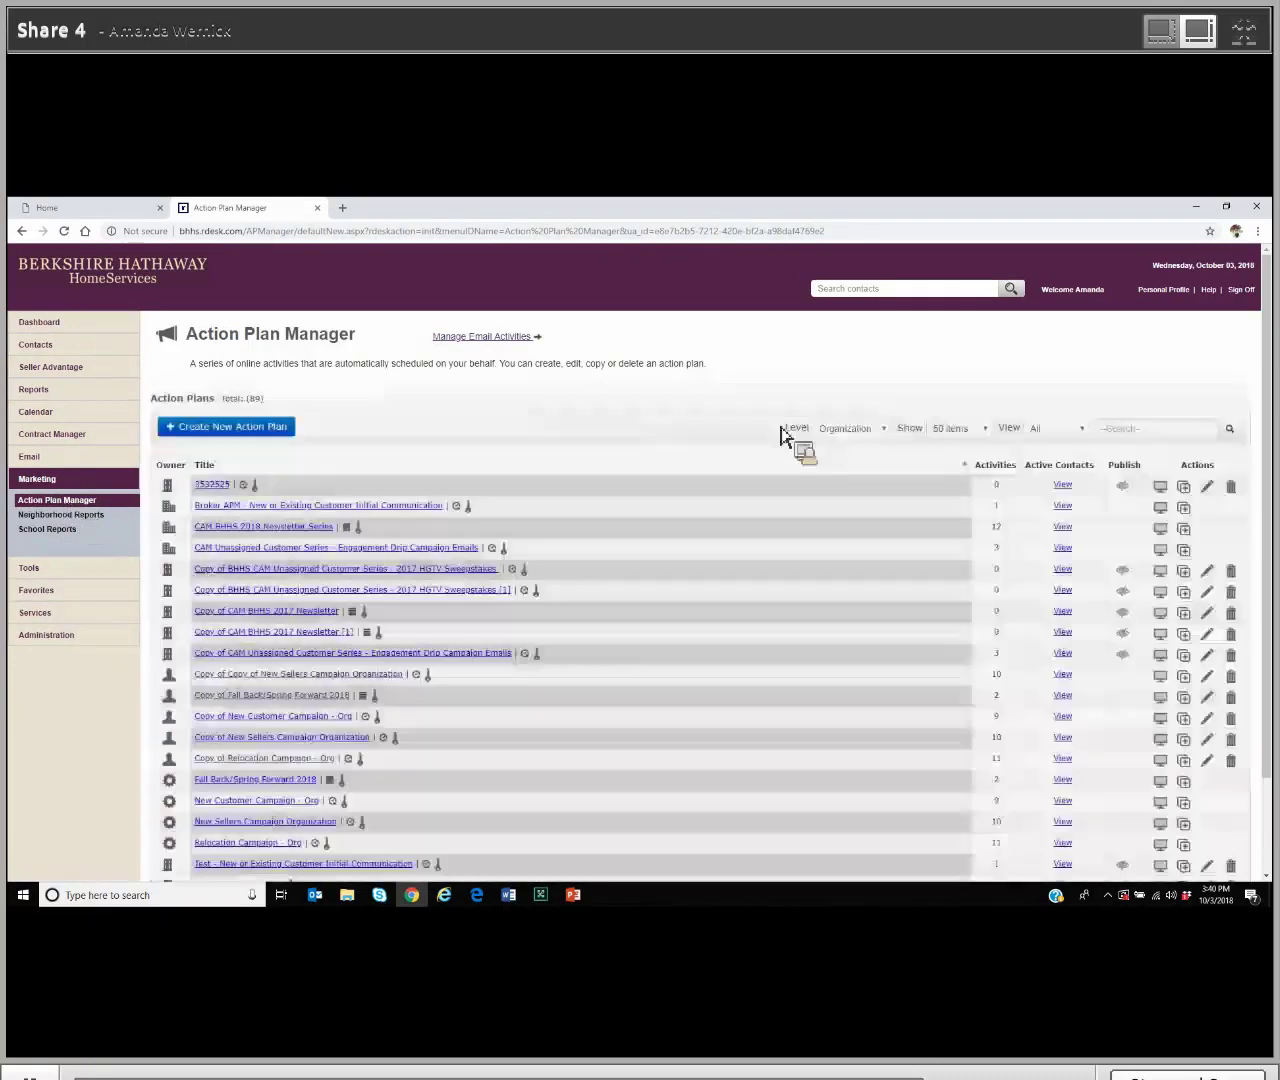
pyautogui.click(880, 429)
pyautogui.click(875, 444)
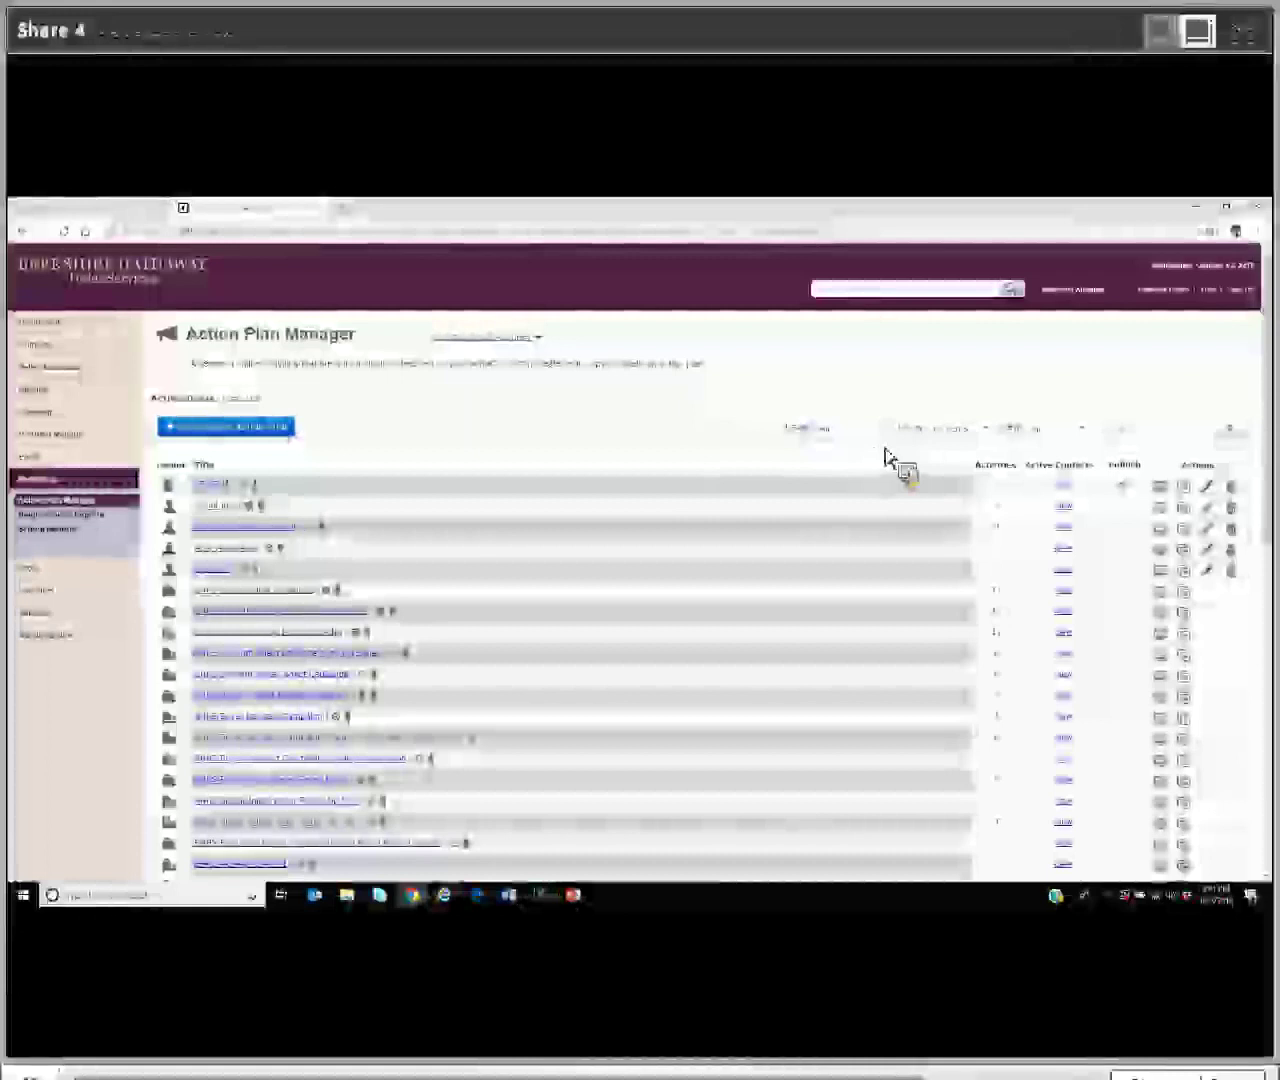
pyautogui.click(1174, 432)
pyautogui.write('buyer')
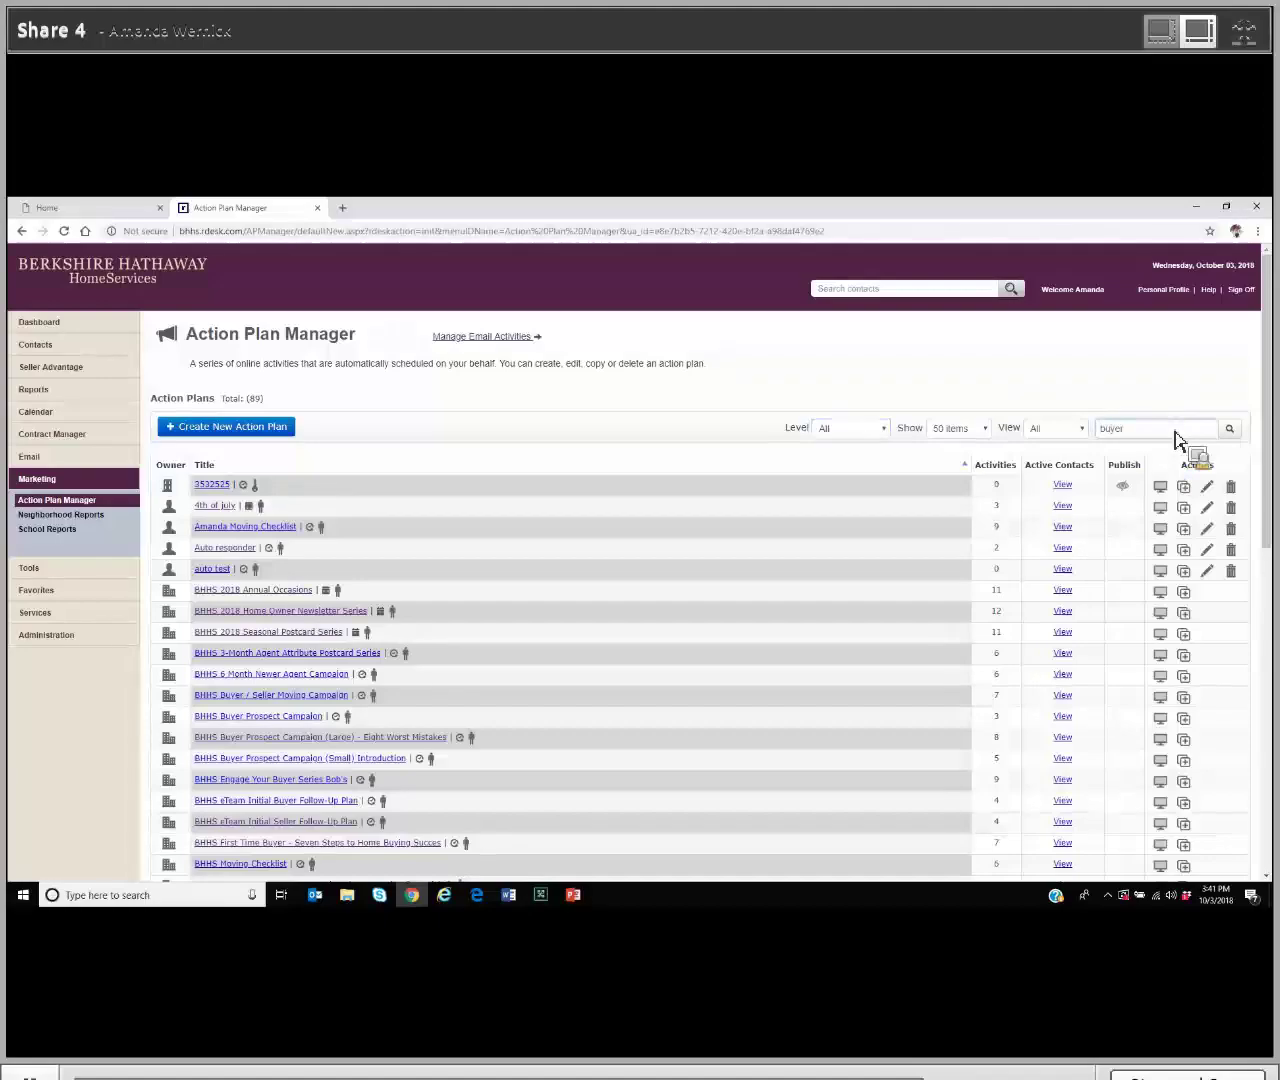
pyautogui.press('Return')
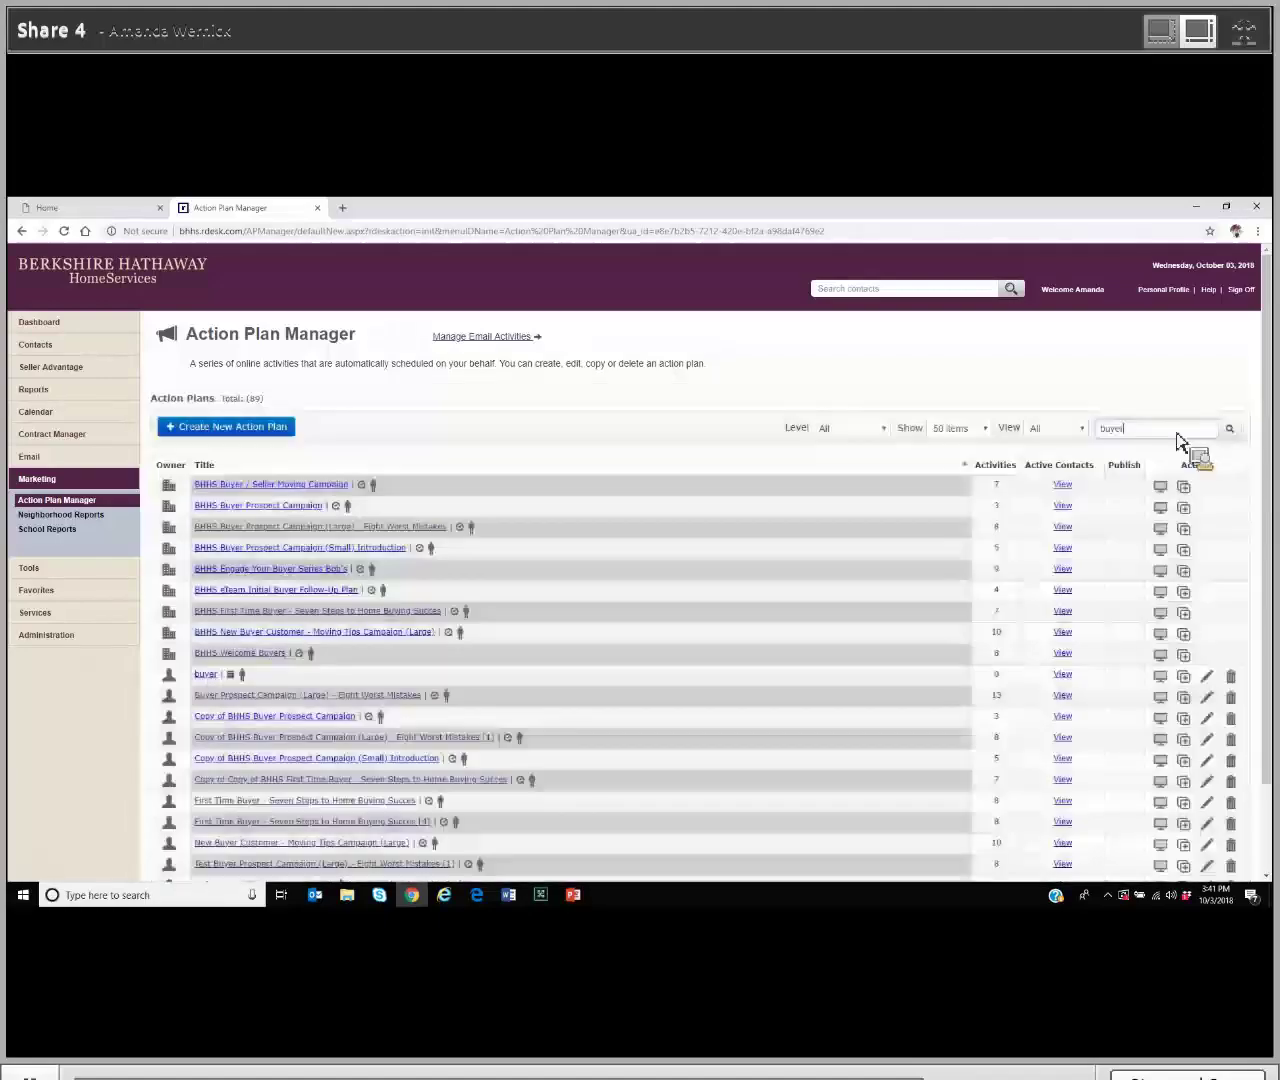
pyautogui.scroll(-3, 825, 650)
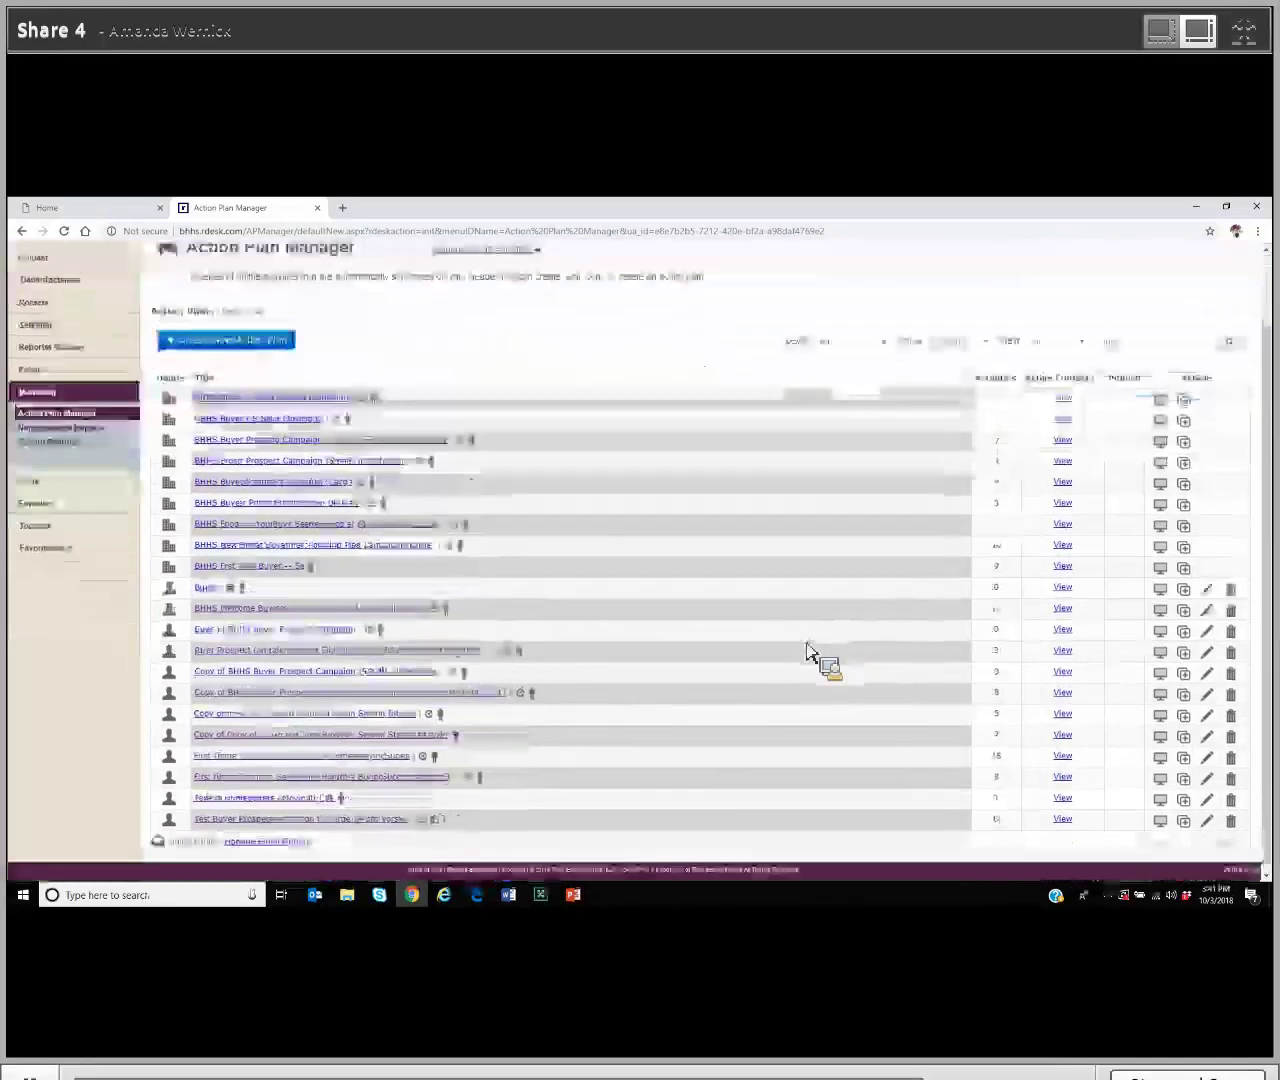
pyautogui.scroll(3, 808, 650)
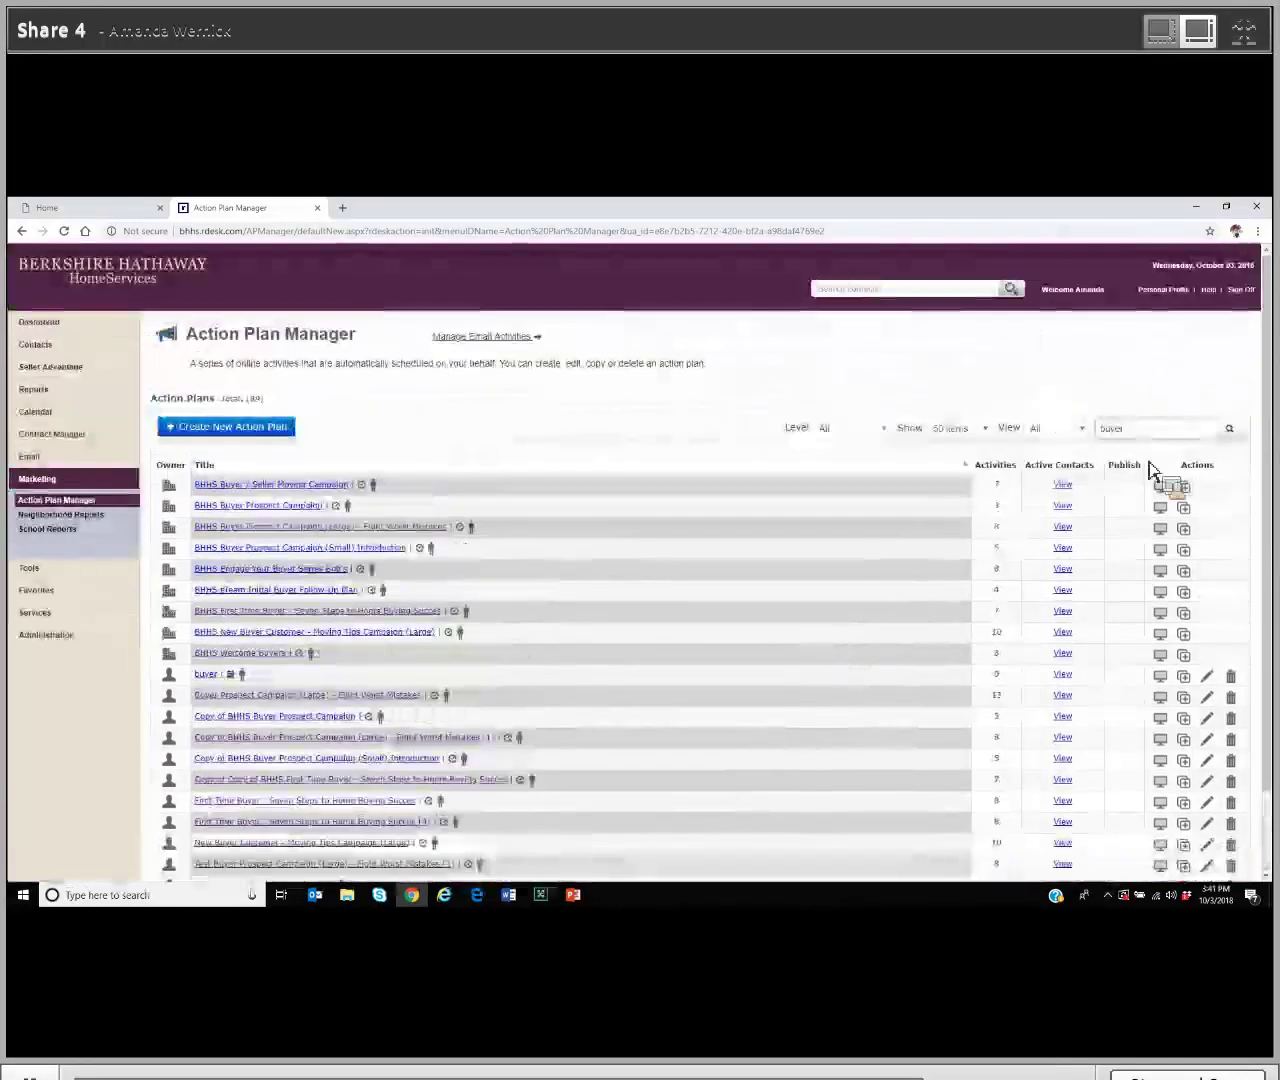
# Step: Search plans for 'seller', then 'holiday', and preview the BHHS 2018 Seasonal Postcard Series
pyautogui.moveTo(1124, 428); pyautogui.dragTo(1105, 441)
pyautogui.write('seller')
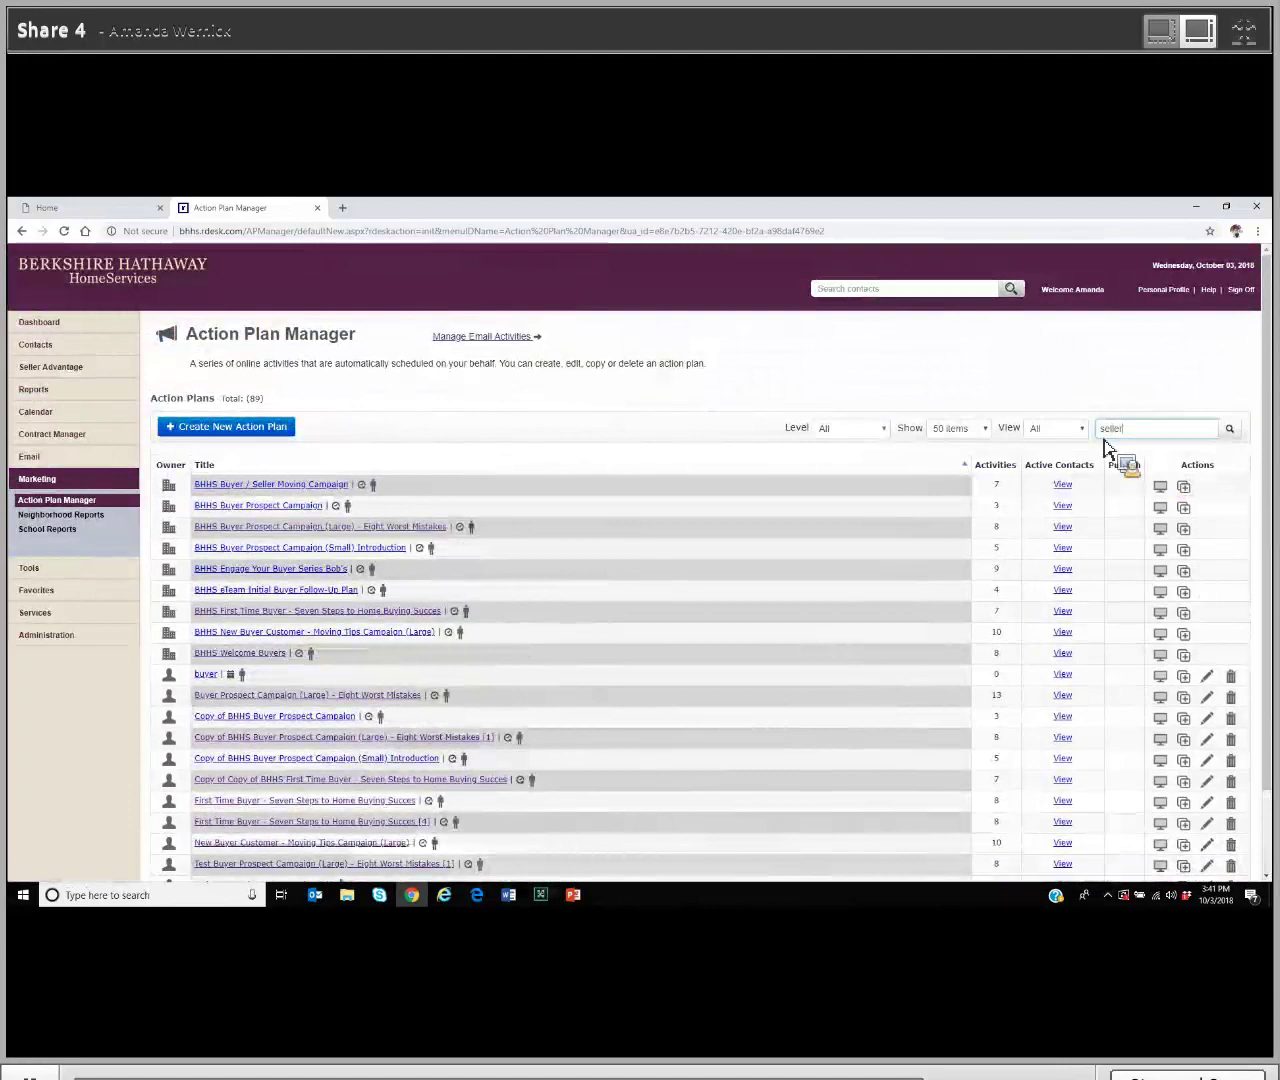
pyautogui.press('Return')
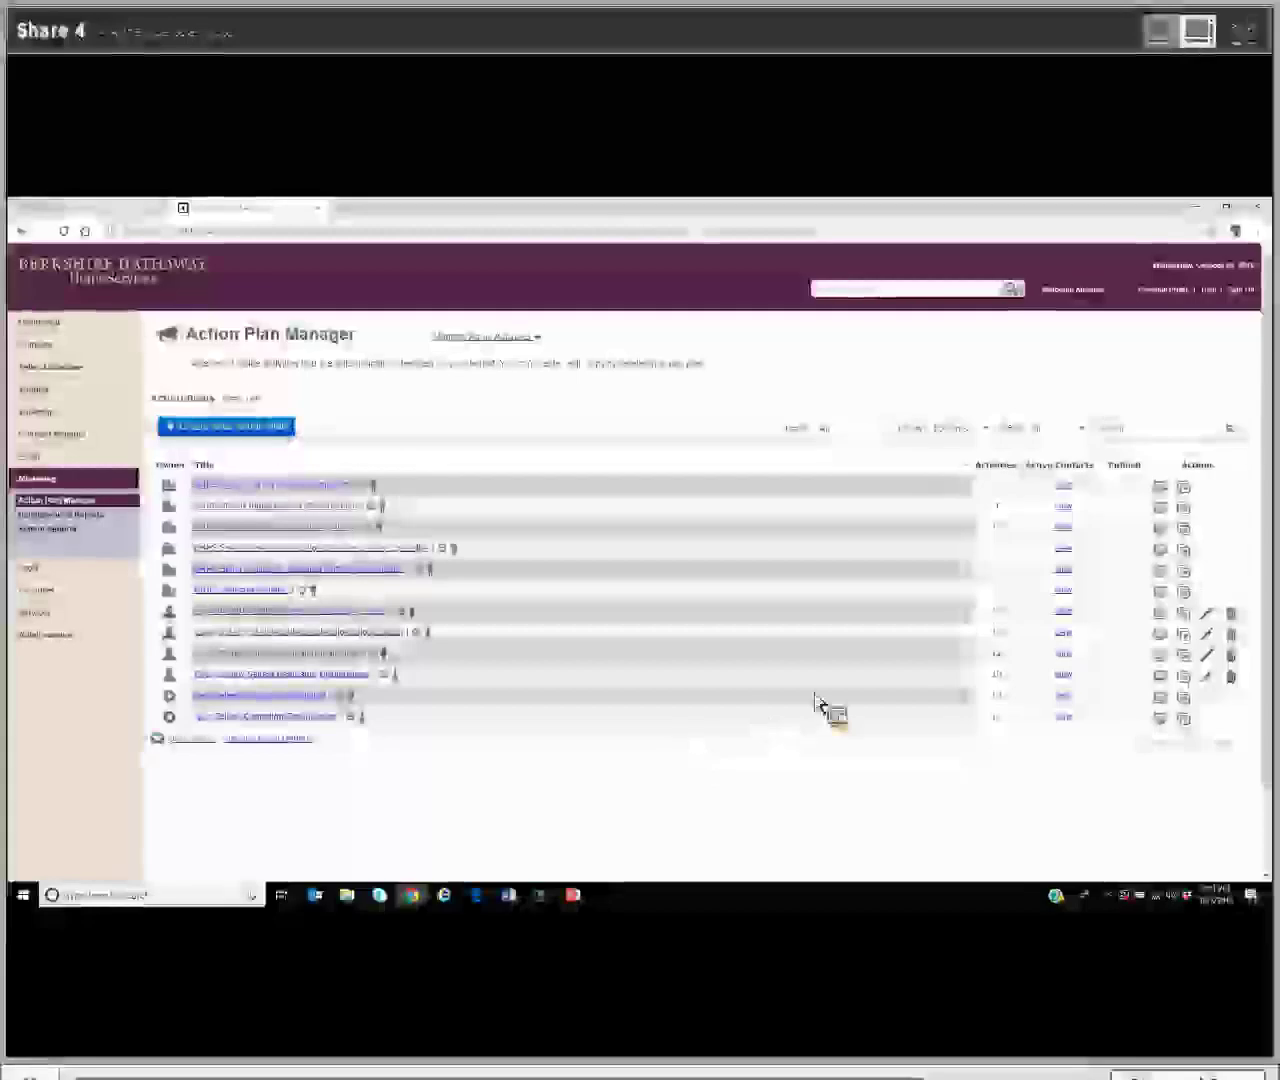
pyautogui.moveTo(1121, 437); pyautogui.dragTo(1102, 434)
pyautogui.write('holiday')
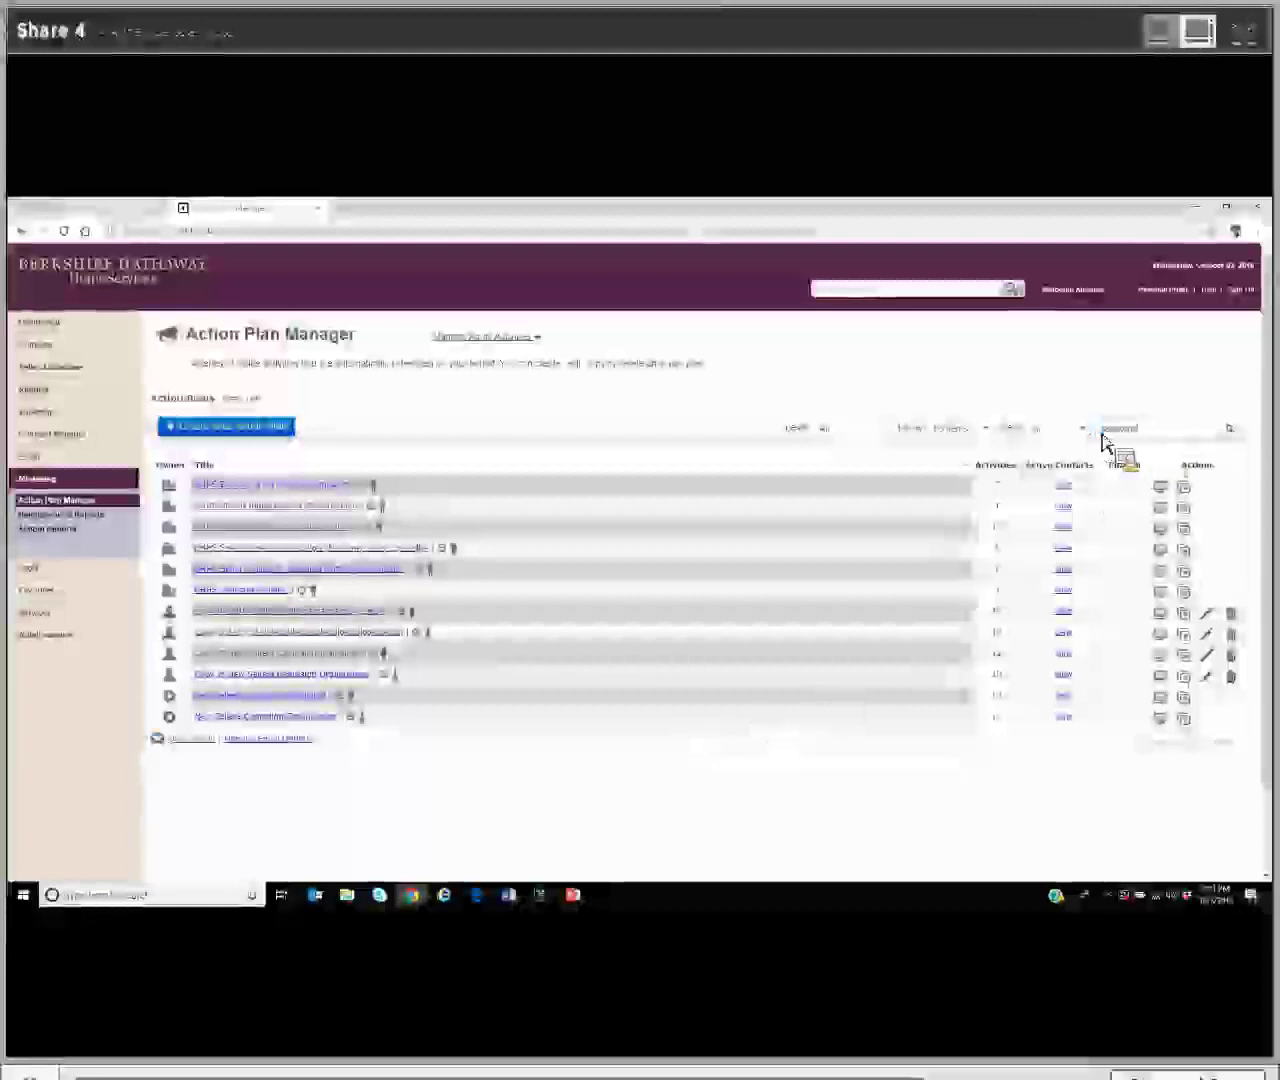
pyautogui.press('Return')
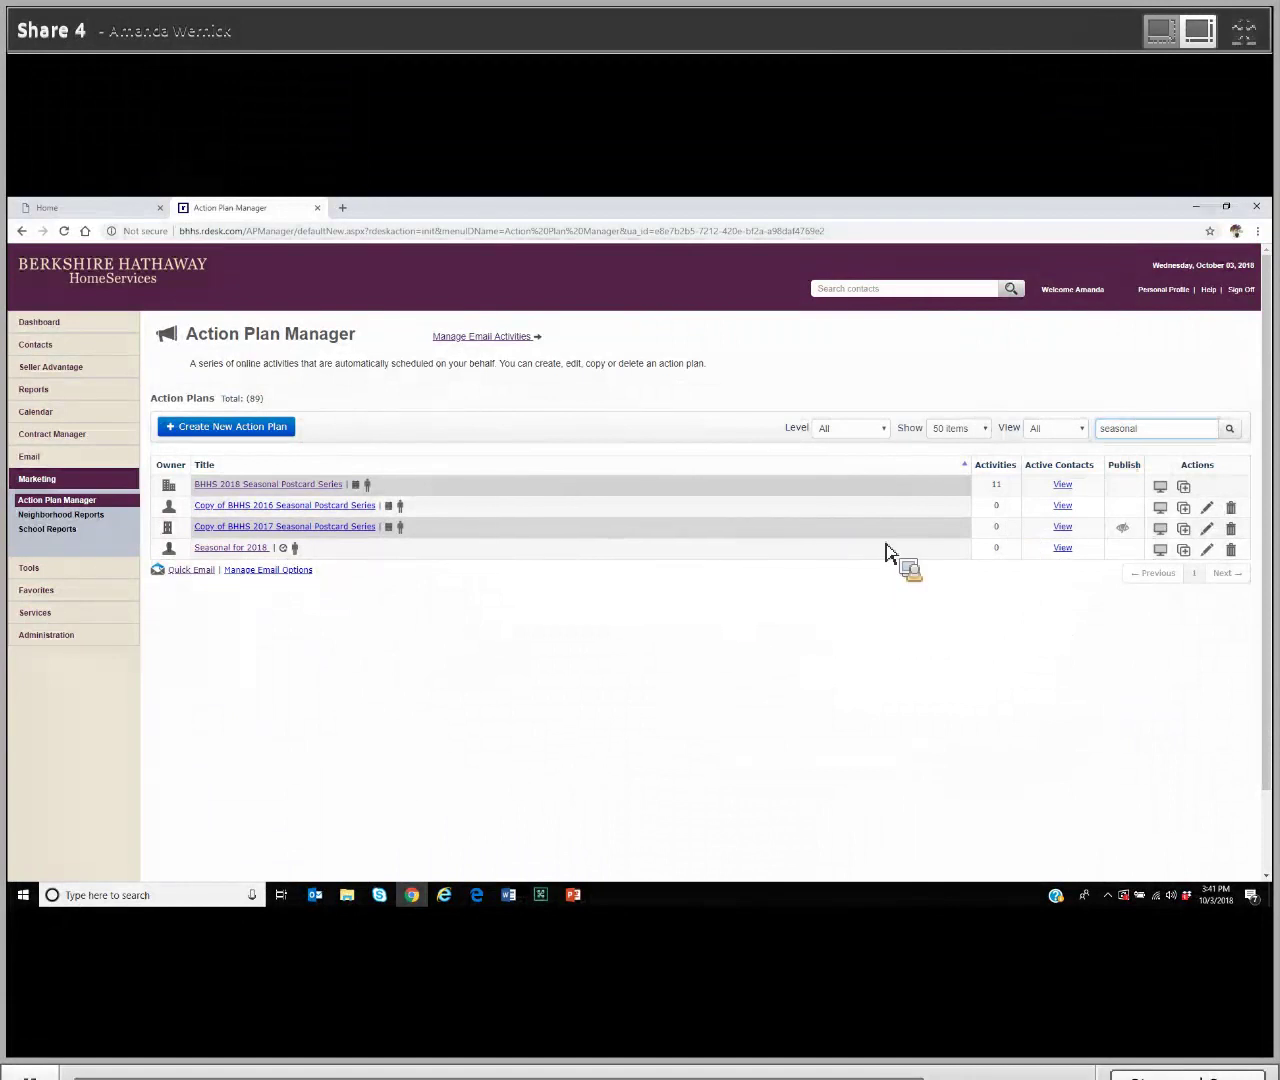
pyautogui.click(1163, 488)
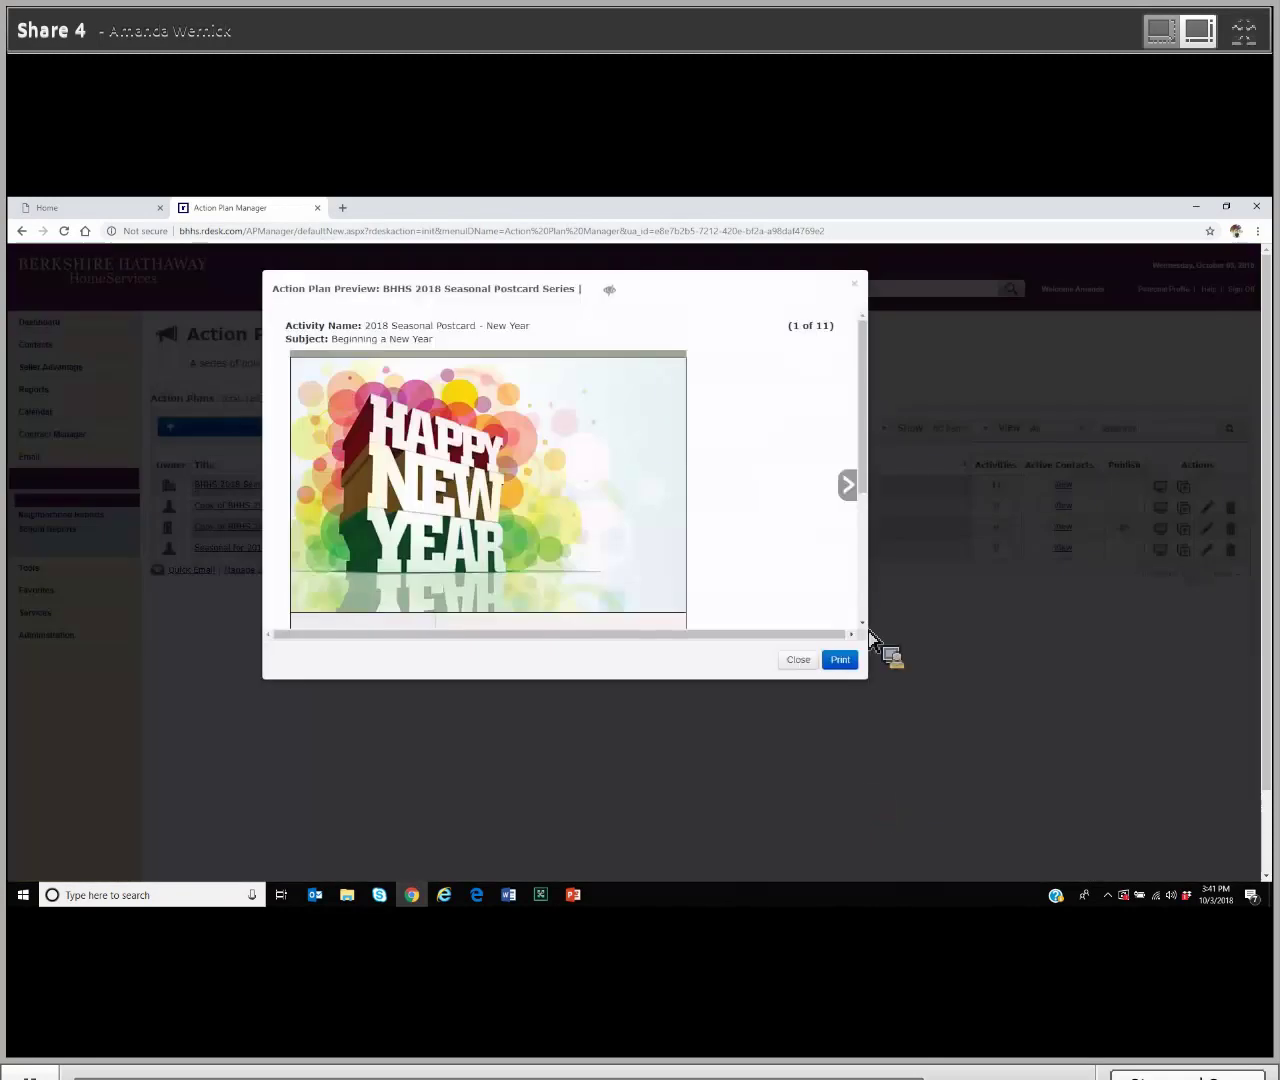
# Step: Page forward six postcards to the 4th of July card, then close the preview
pyautogui.click(848, 486)
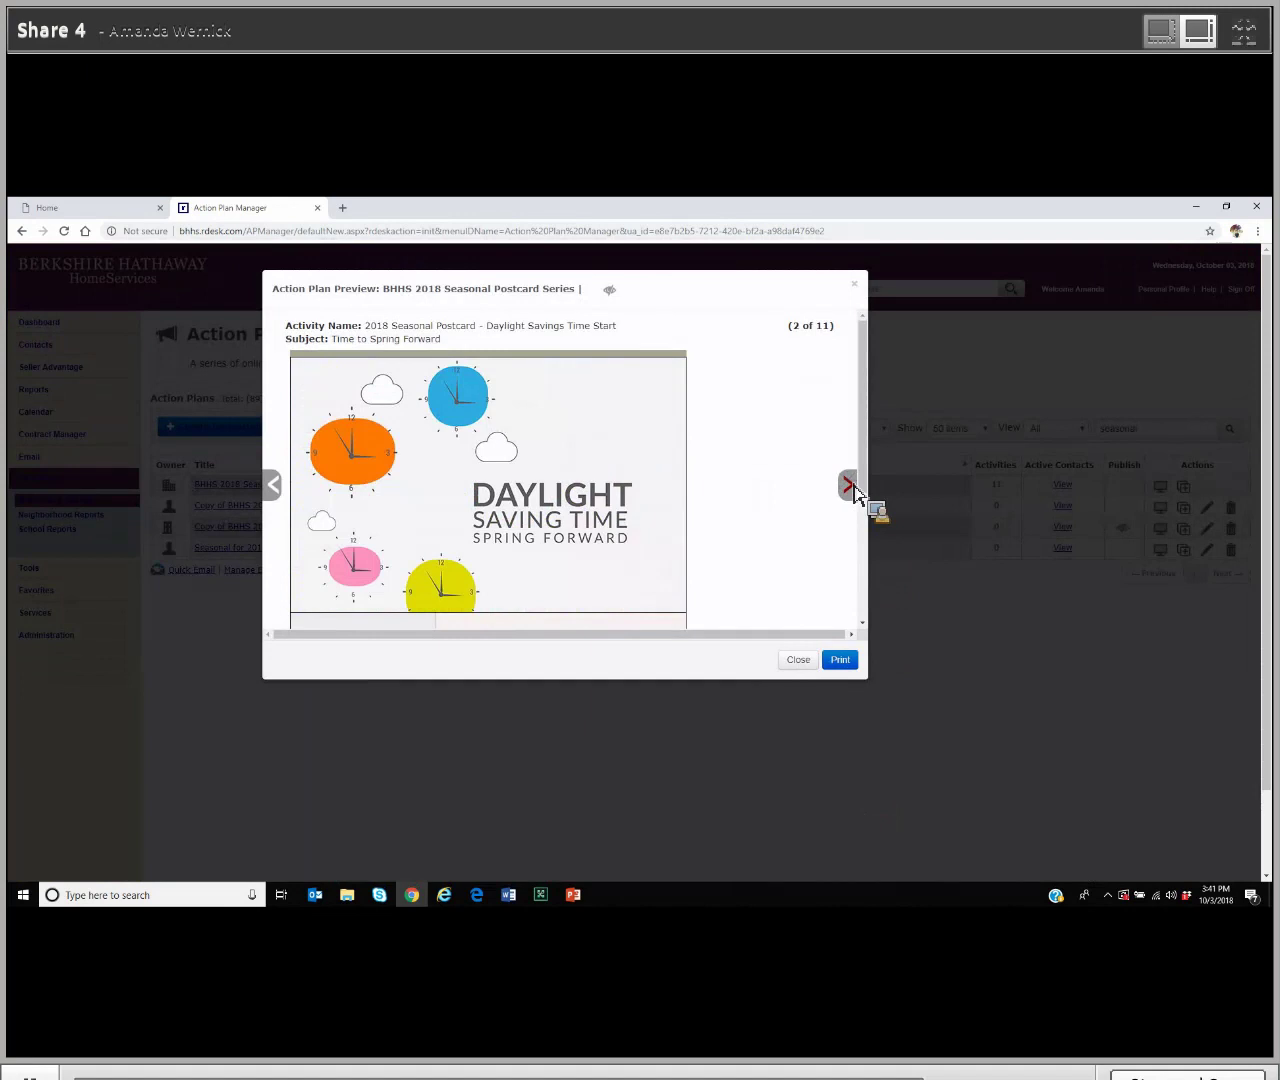
pyautogui.click(848, 486)
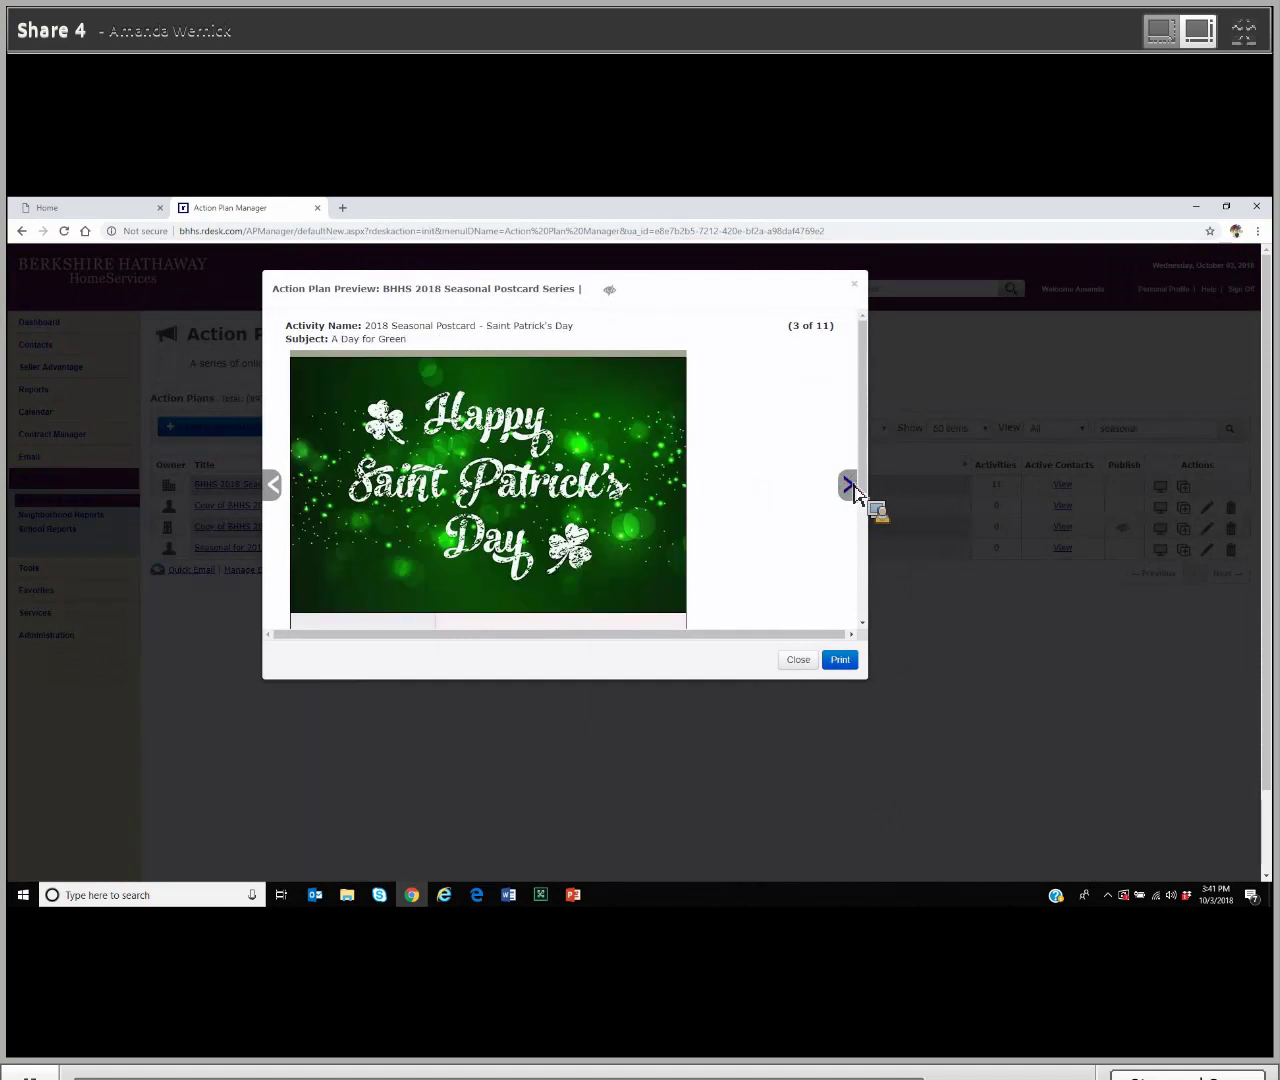
pyautogui.click(849, 486)
pyautogui.click(849, 486)
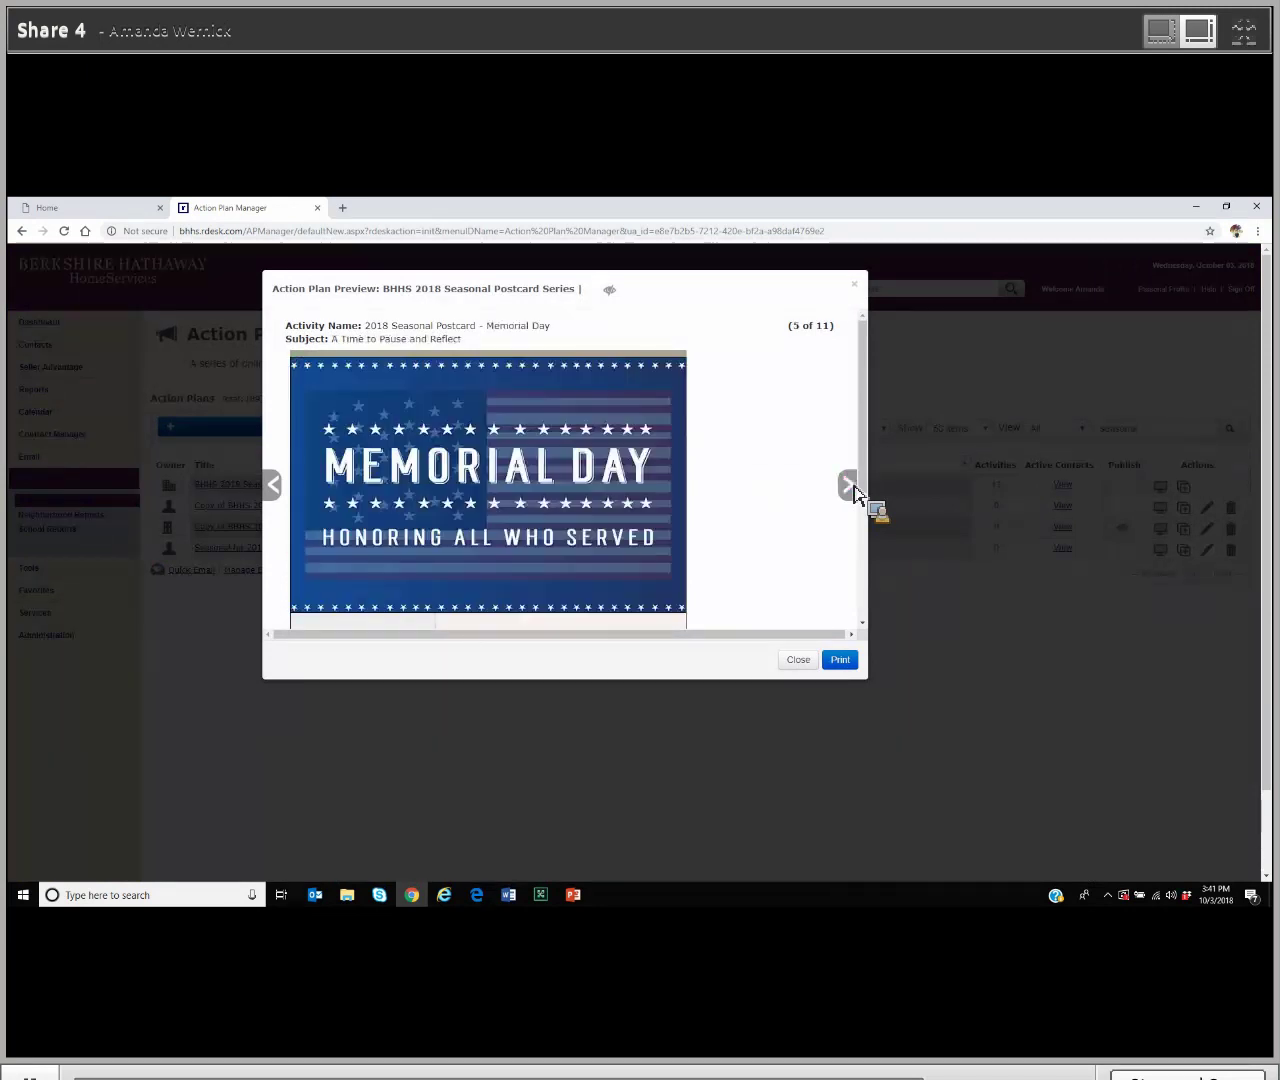
pyautogui.click(849, 486)
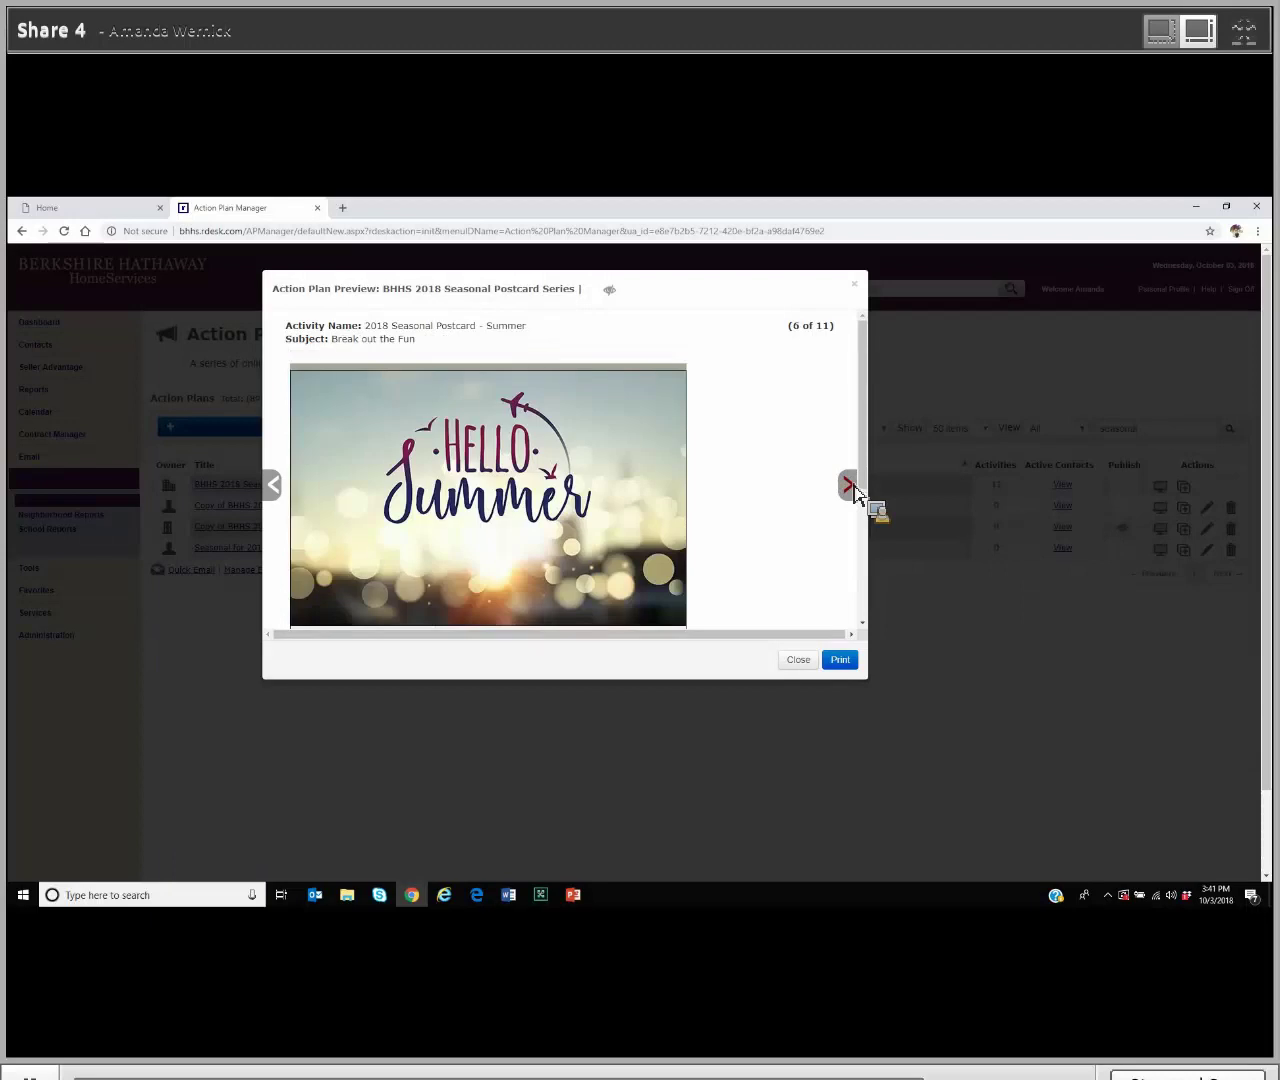
pyautogui.click(849, 486)
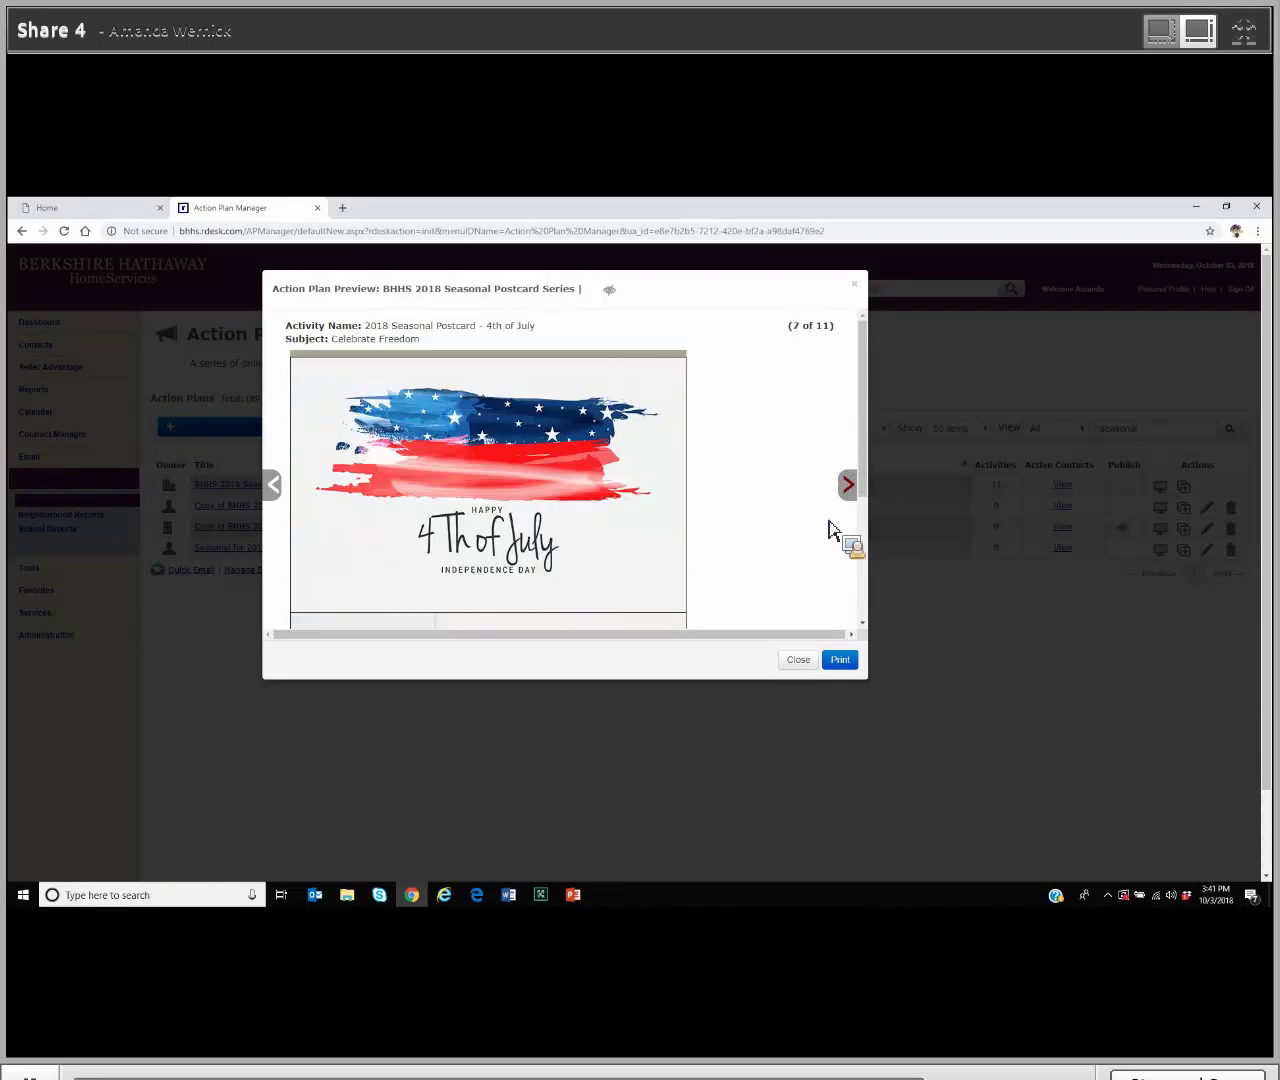
pyautogui.click(797, 662)
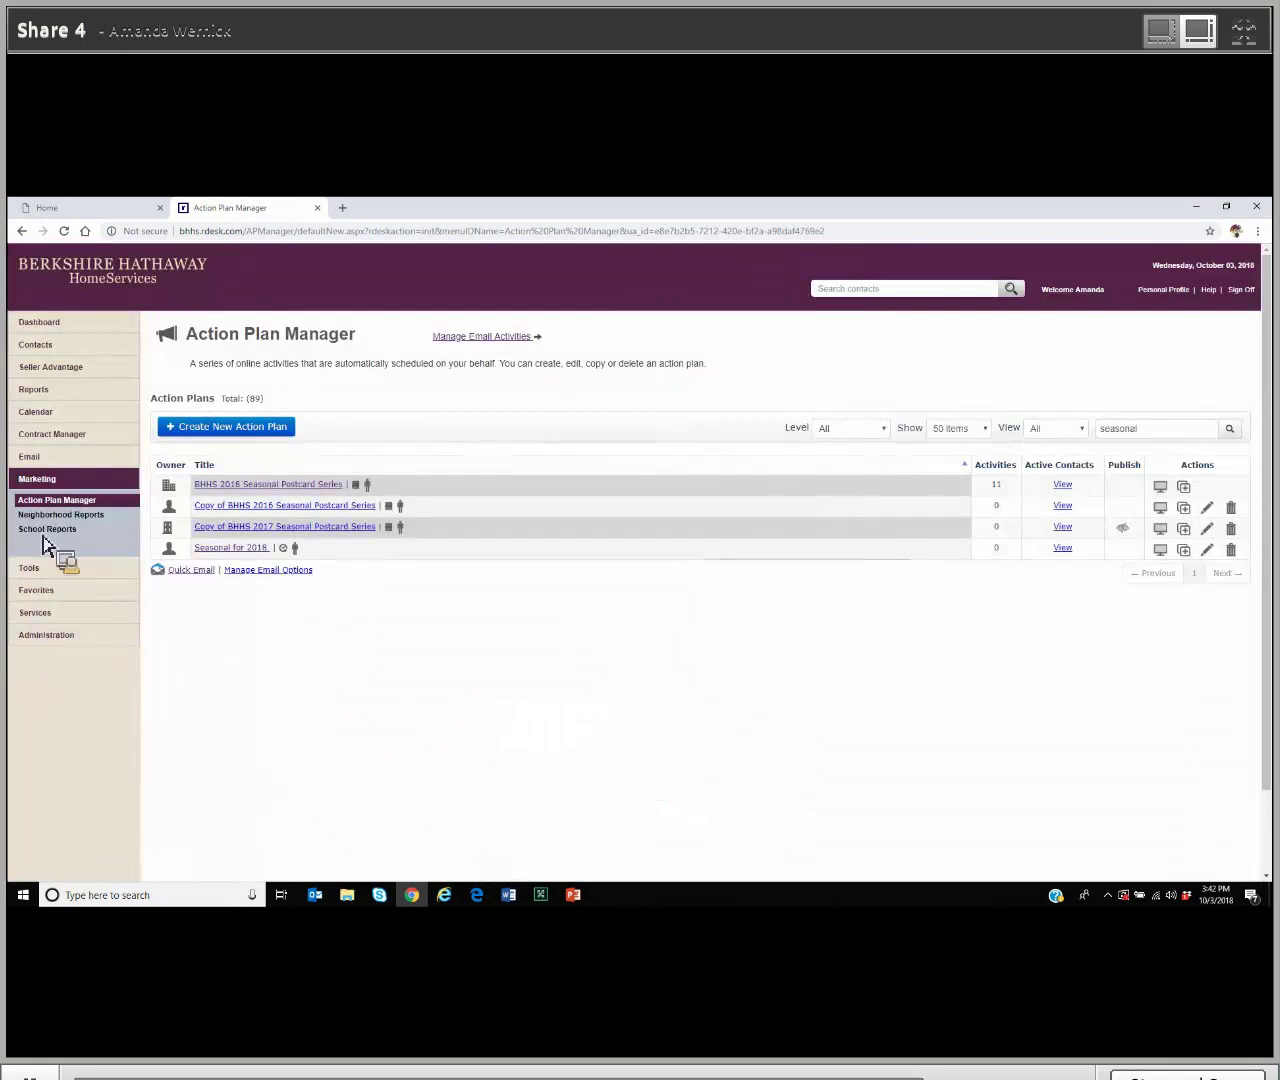
# Step: Reload Action Plan Manager with Level set to All and scroll through the plans
pyautogui.click(53, 507)
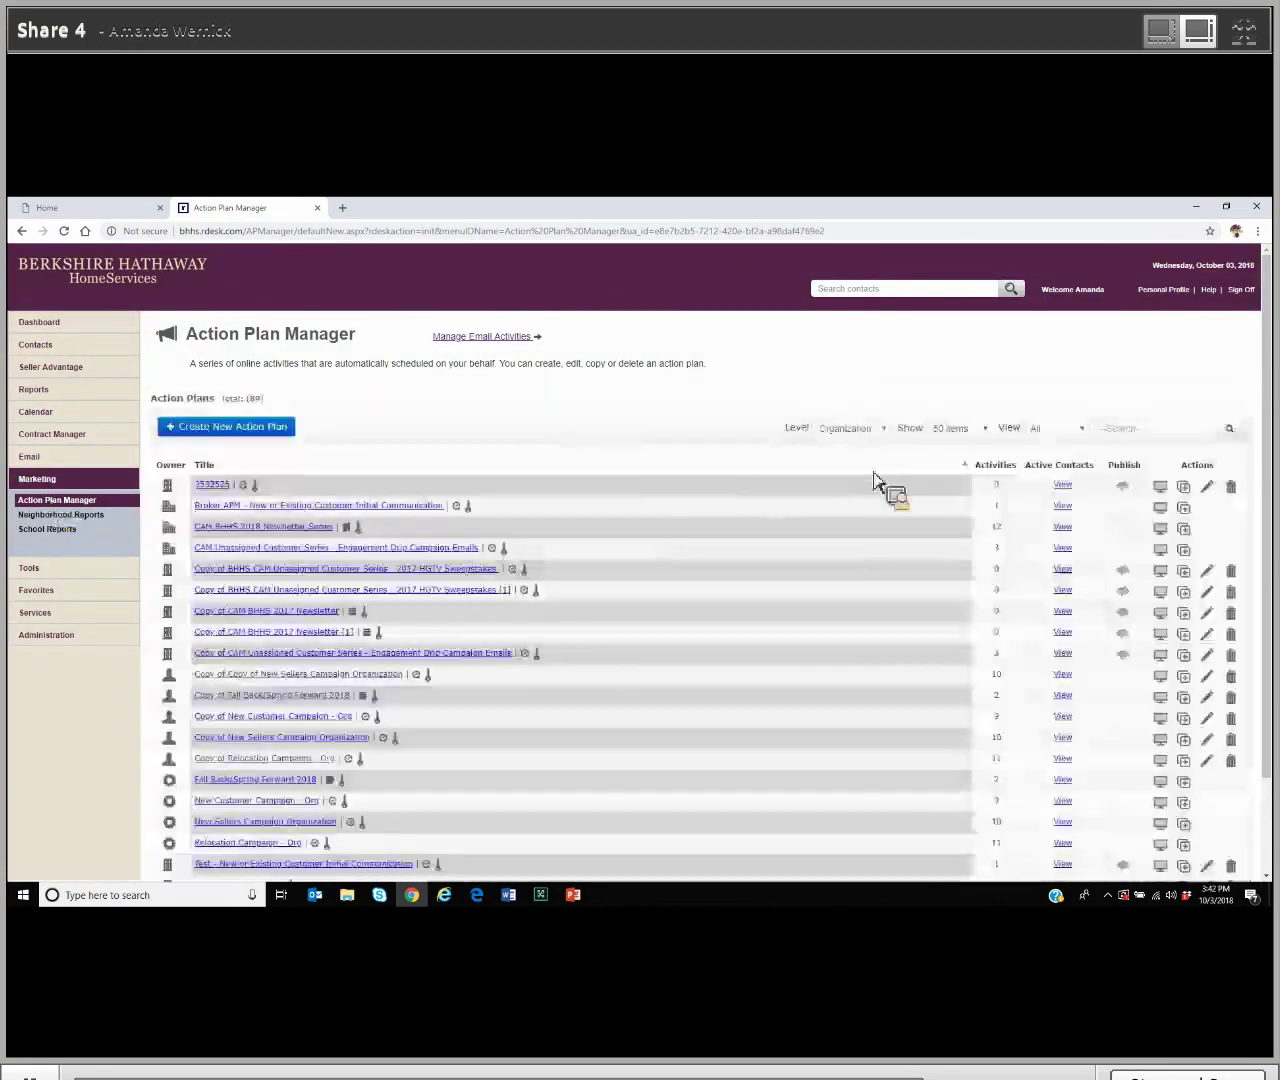
pyautogui.click(850, 428)
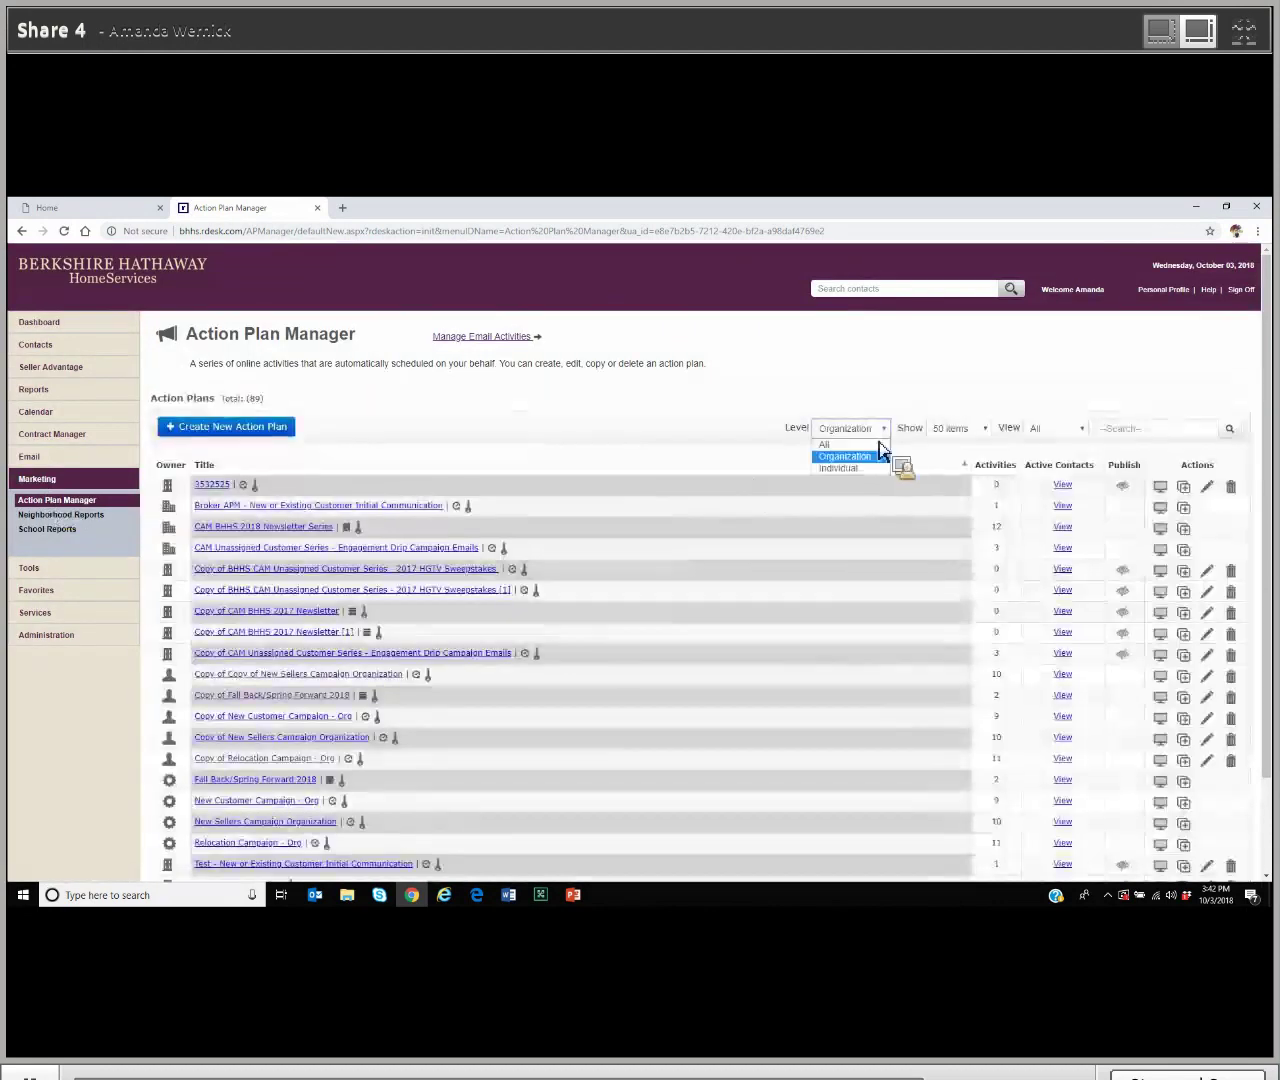
pyautogui.press('Return')
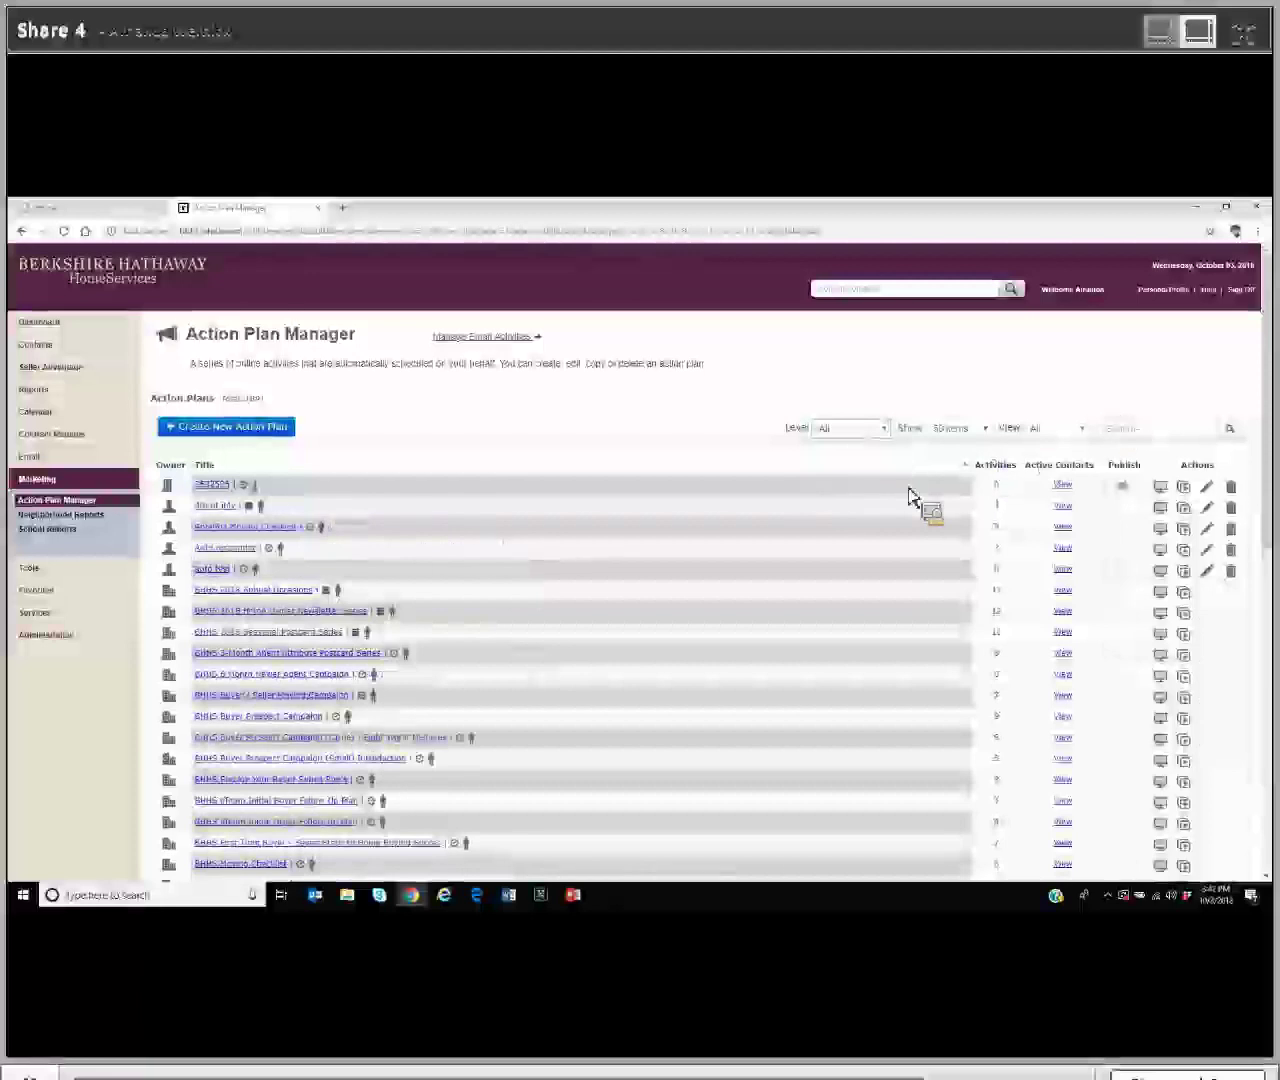
pyautogui.scroll(-2, 468, 752)
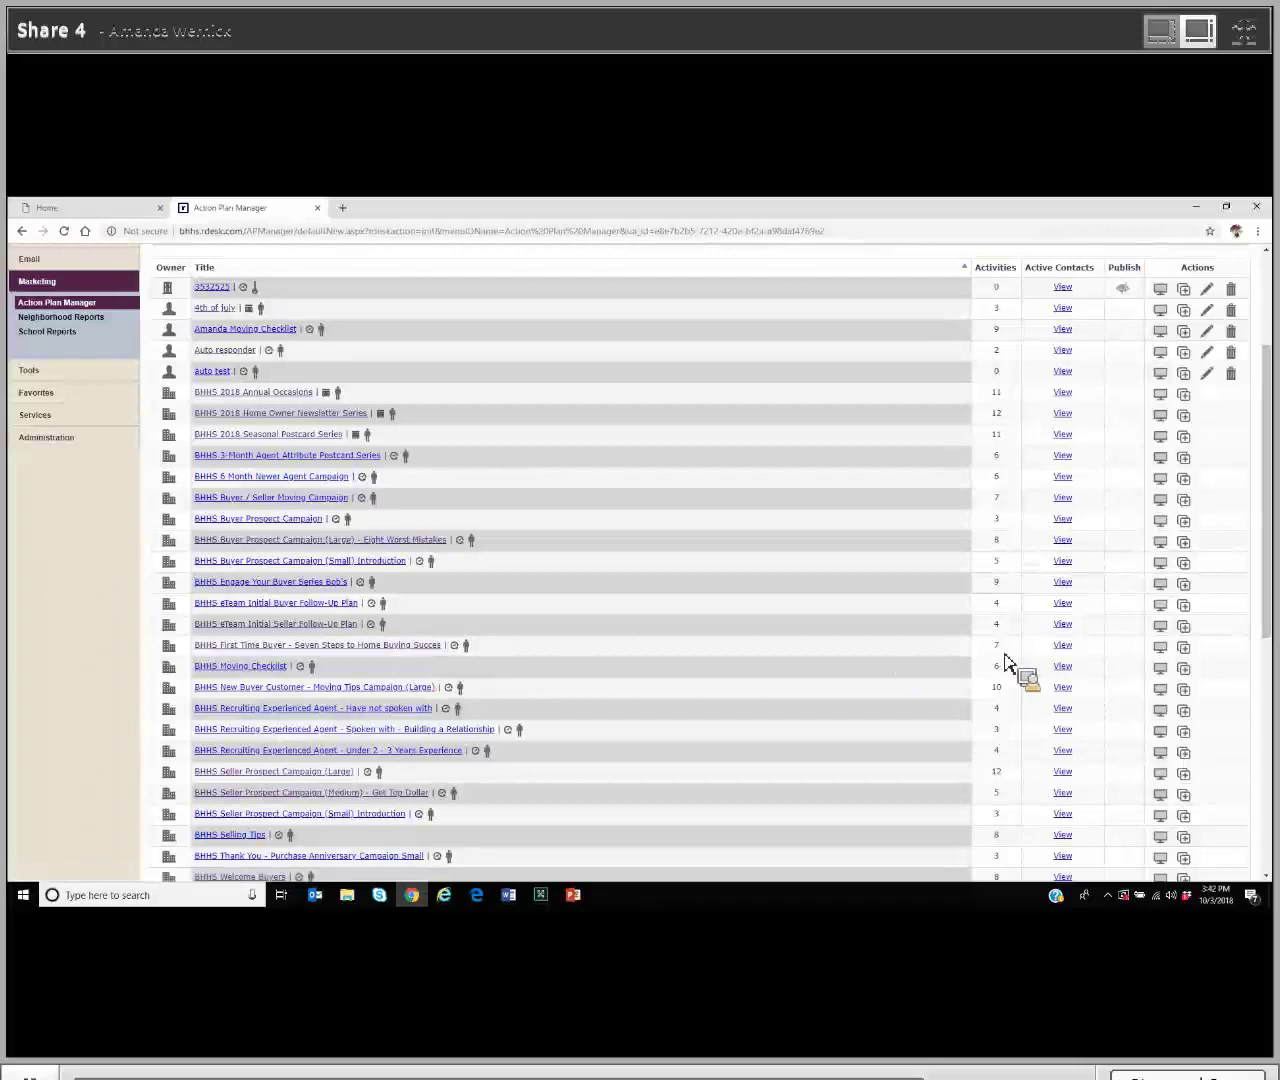
# Step: Point out the BHHS First Time Buyer plan's activity count, then copy that plan
pyautogui.click(1003, 651)
pyautogui.doubleClick(999, 650)
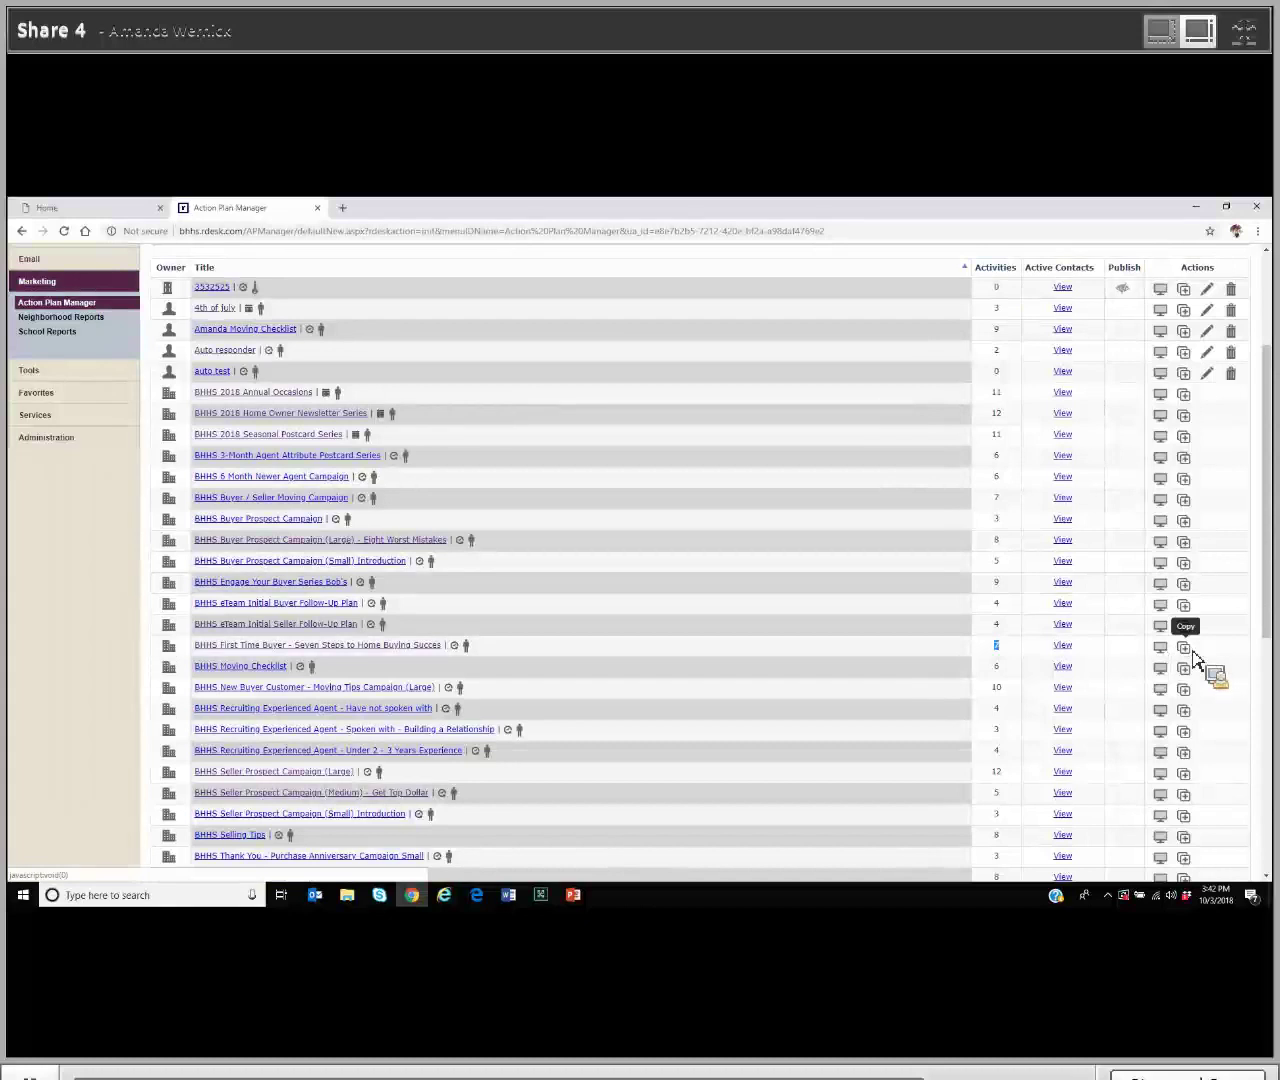
pyautogui.click(1192, 651)
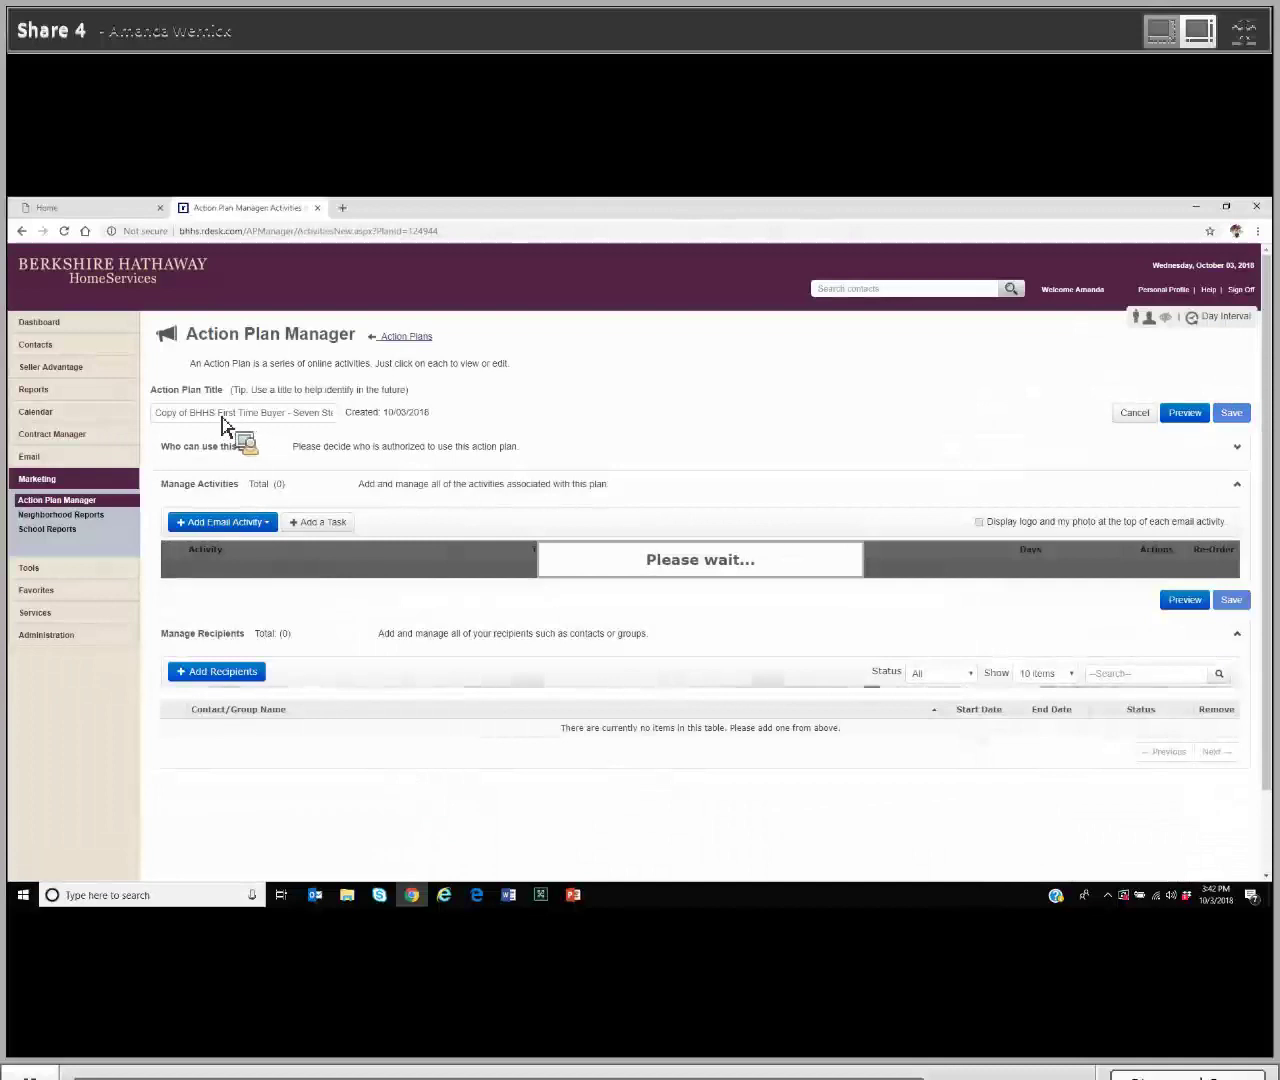
# Step: Remove the 'Copy of BHHS' prefix from the title and set the second email to 5 days
pyautogui.moveTo(215, 414); pyautogui.dragTo(143, 437)
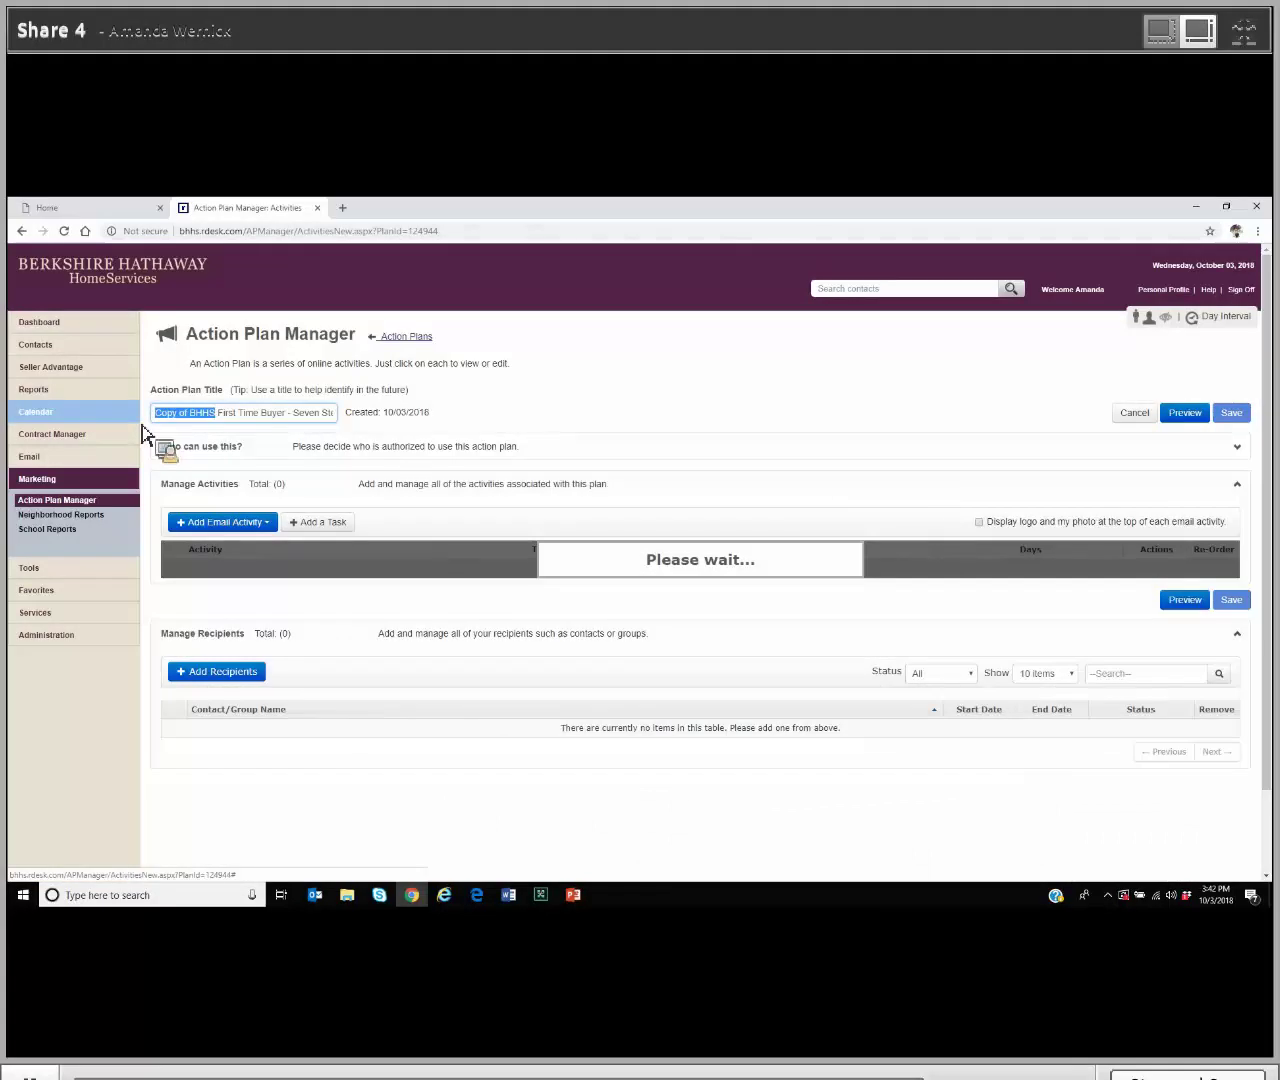
pyautogui.press('BackSpace')
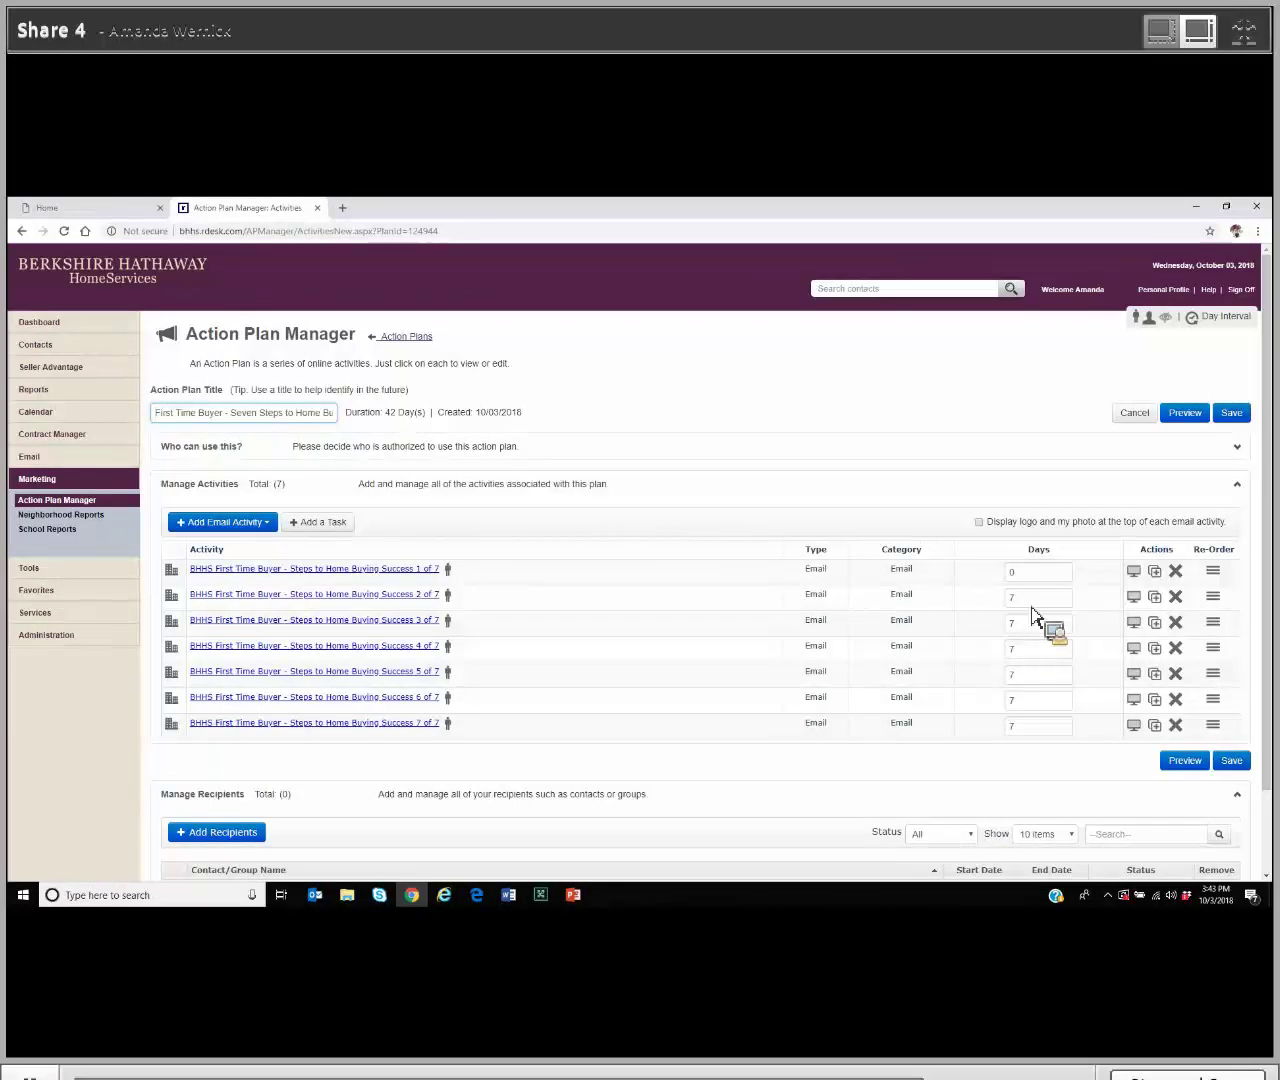
pyautogui.click(1028, 603)
pyautogui.doubleClick(998, 600)
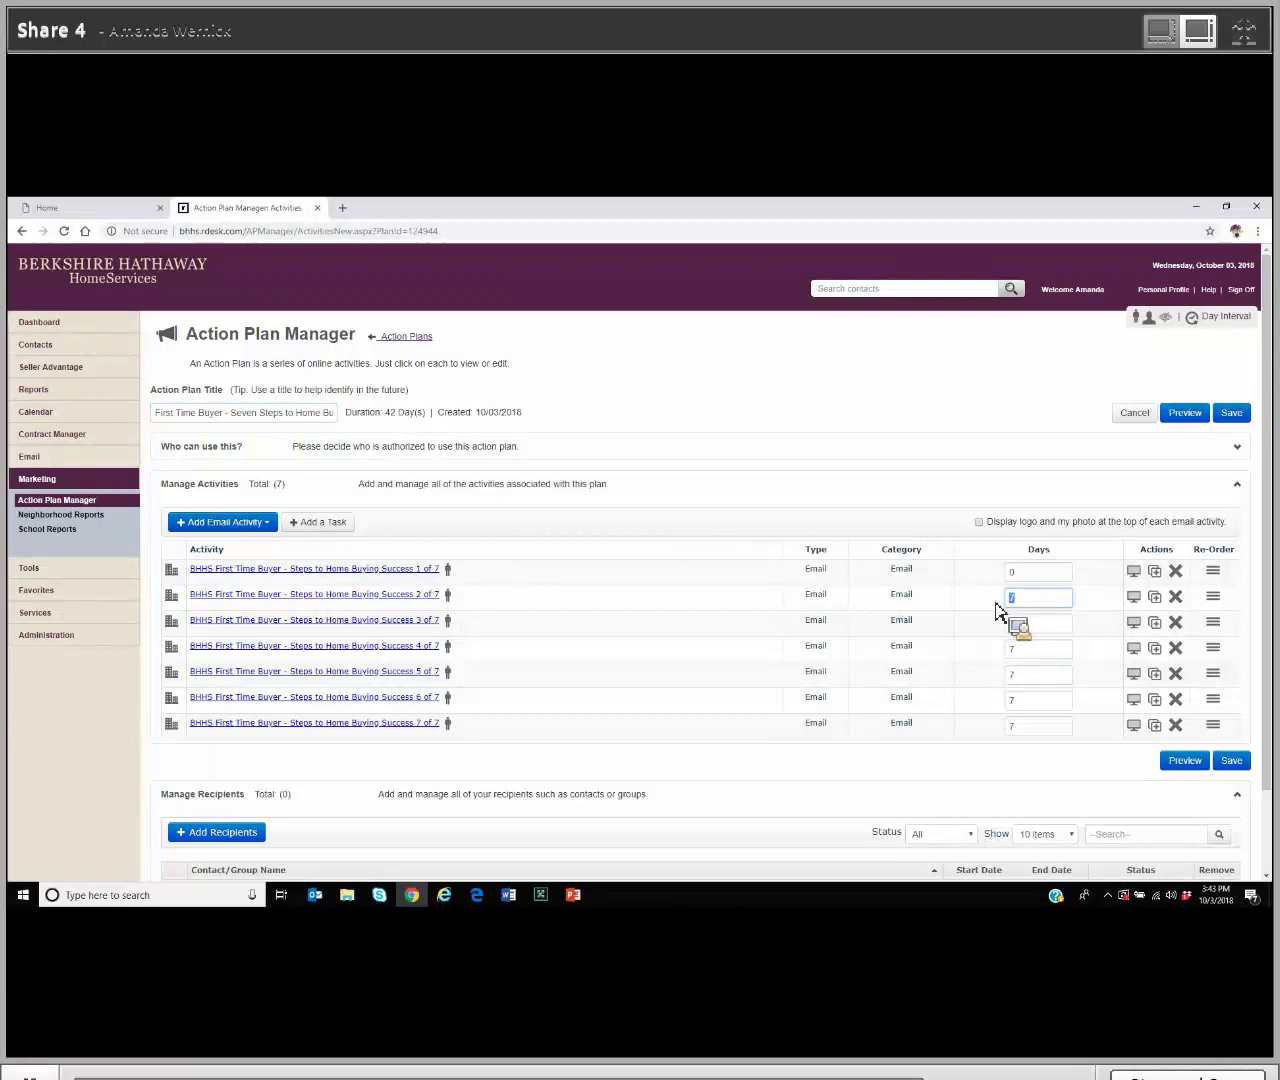
pyautogui.write('5')
# Step: Change the third through seventh emails' intervals from 7 to 5 days each
pyautogui.click(1004, 623)
pyautogui.write('5')
pyautogui.doubleClick(1010, 650)
pyautogui.write('5')
pyautogui.doubleClick(1012, 676)
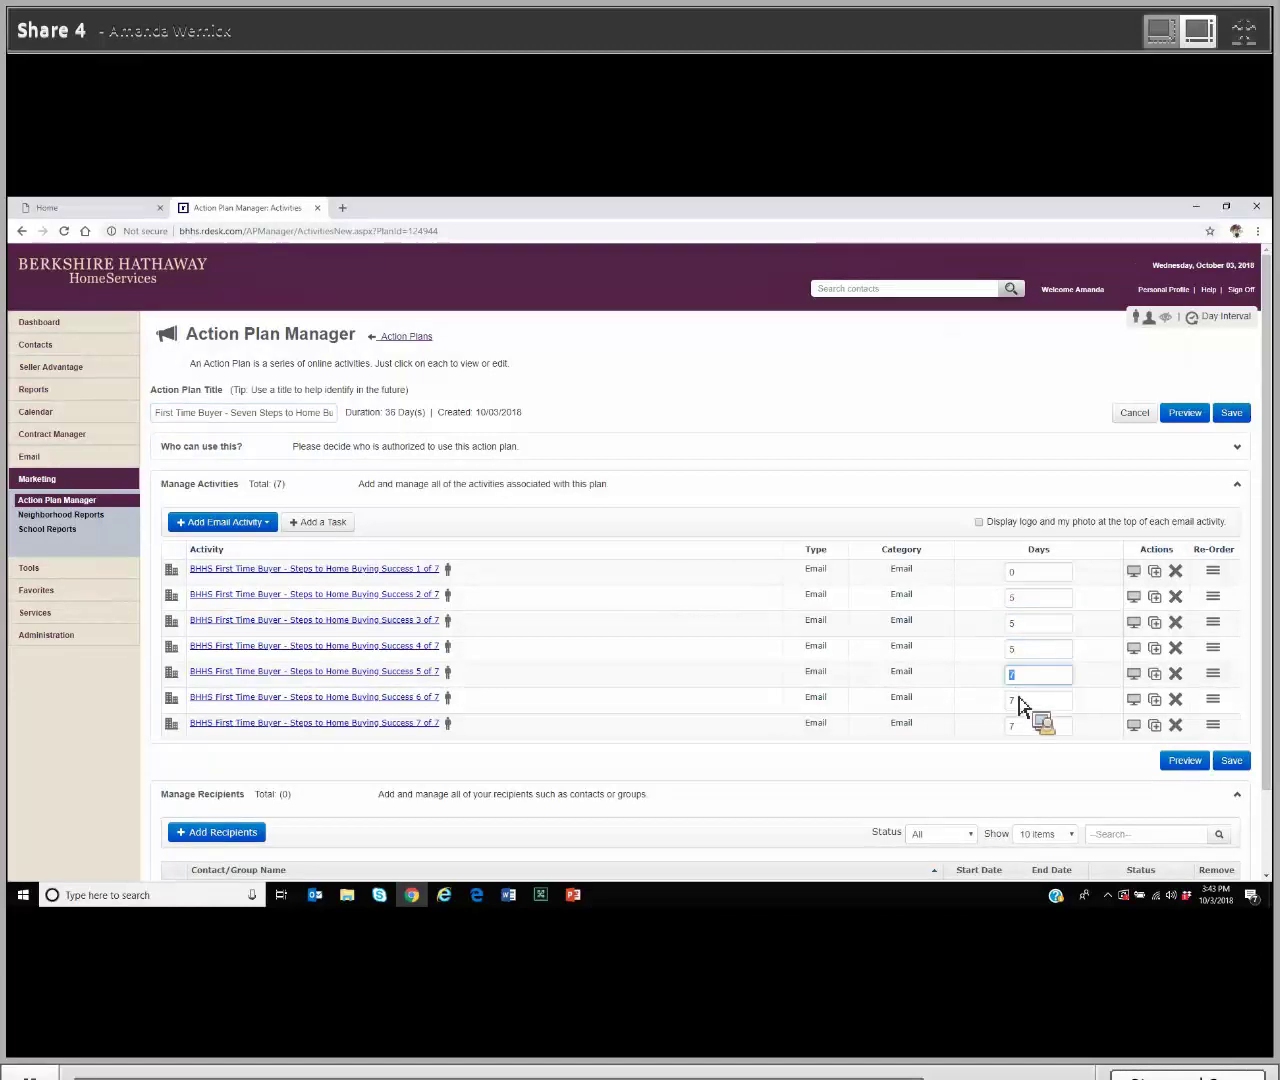
pyautogui.write('5')
pyautogui.doubleClick(1012, 700)
pyautogui.write('5')
pyautogui.doubleClick(1012, 726)
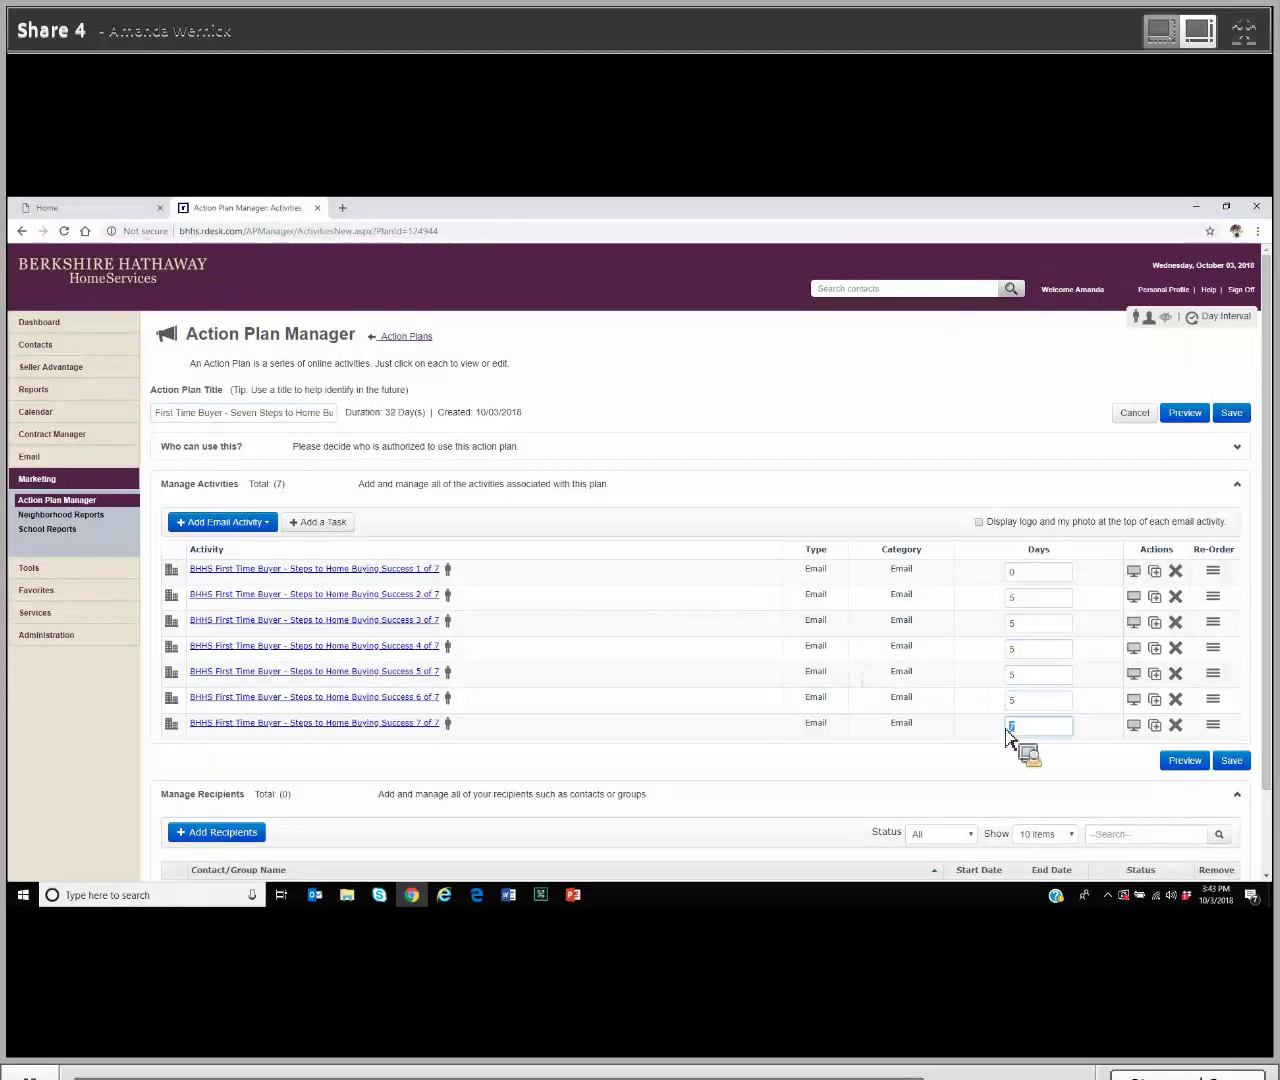
pyautogui.write('5')
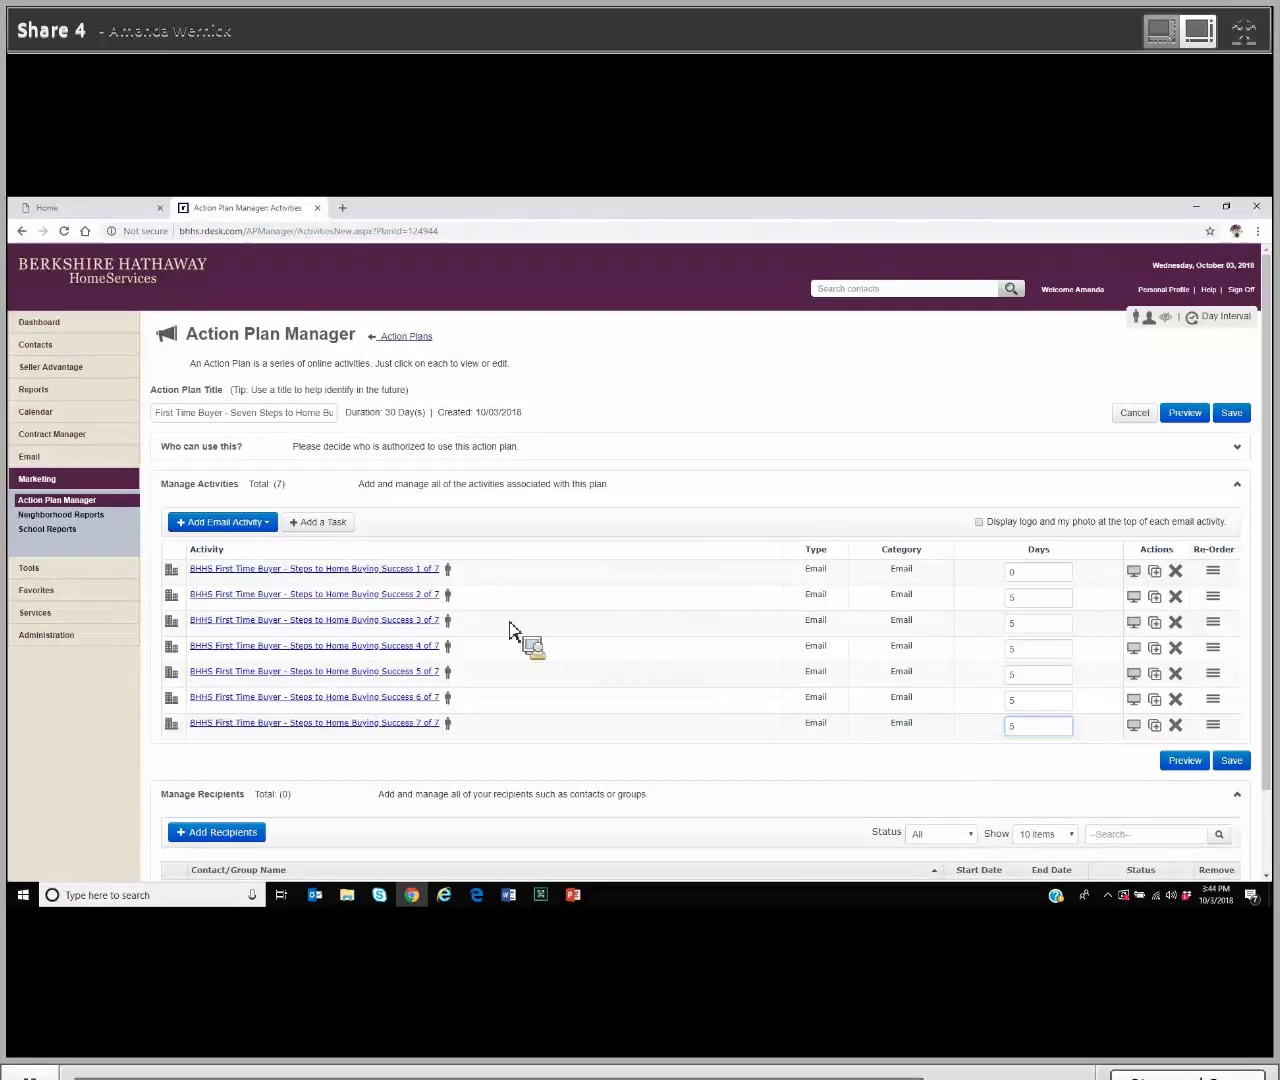
# Step: Add a Medium-priority Call task 'dogs?' with note 'Did you gut a Dalmation or a Shihtzu?'
pyautogui.click(322, 523)
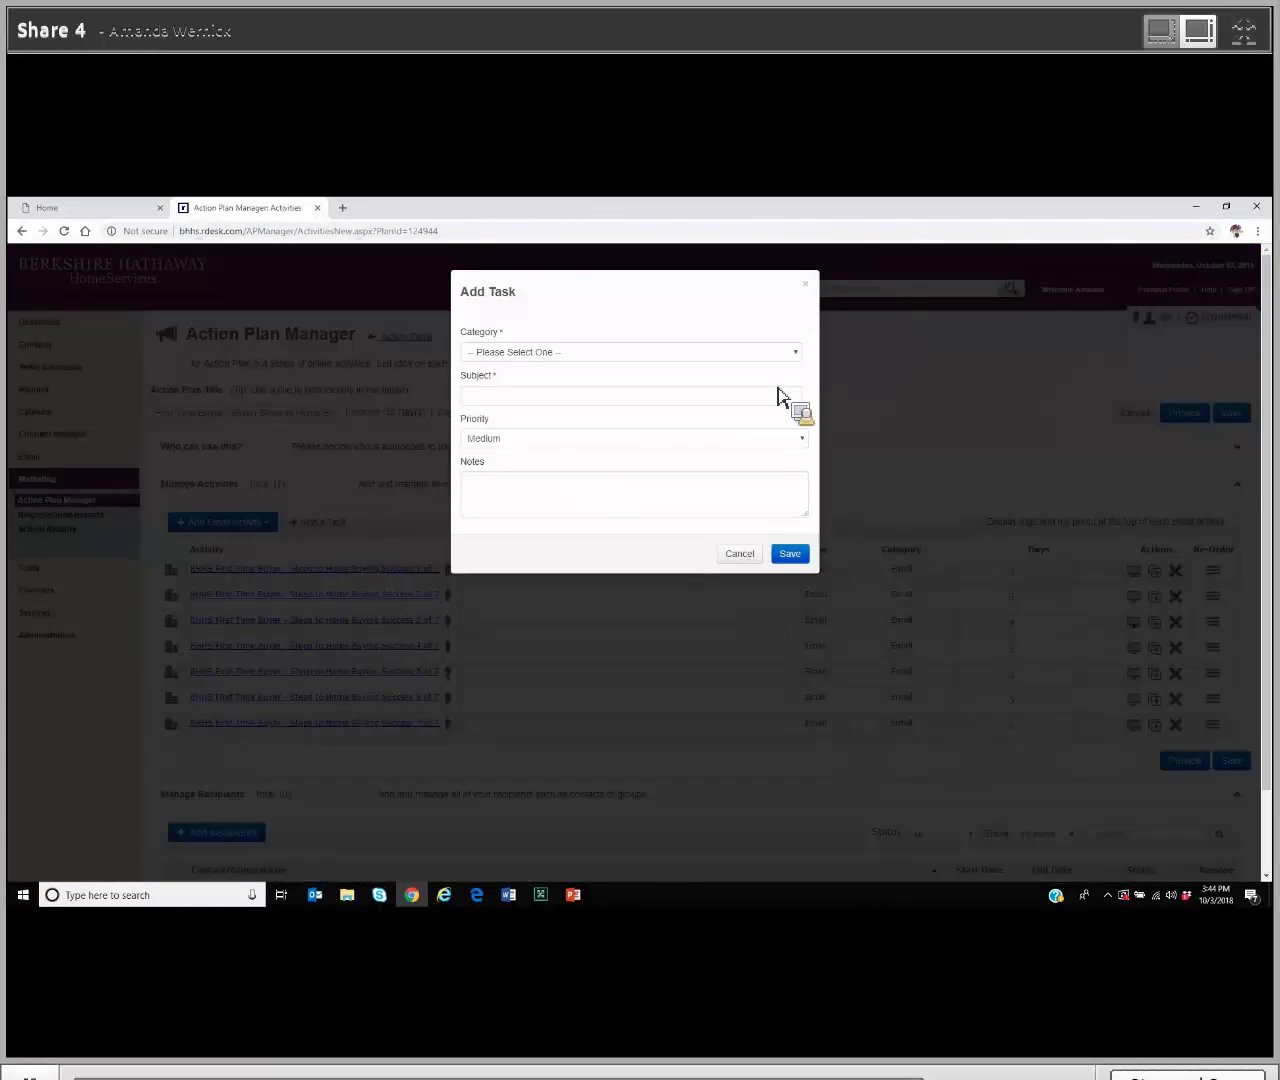
pyautogui.click(798, 354)
pyautogui.click(738, 381)
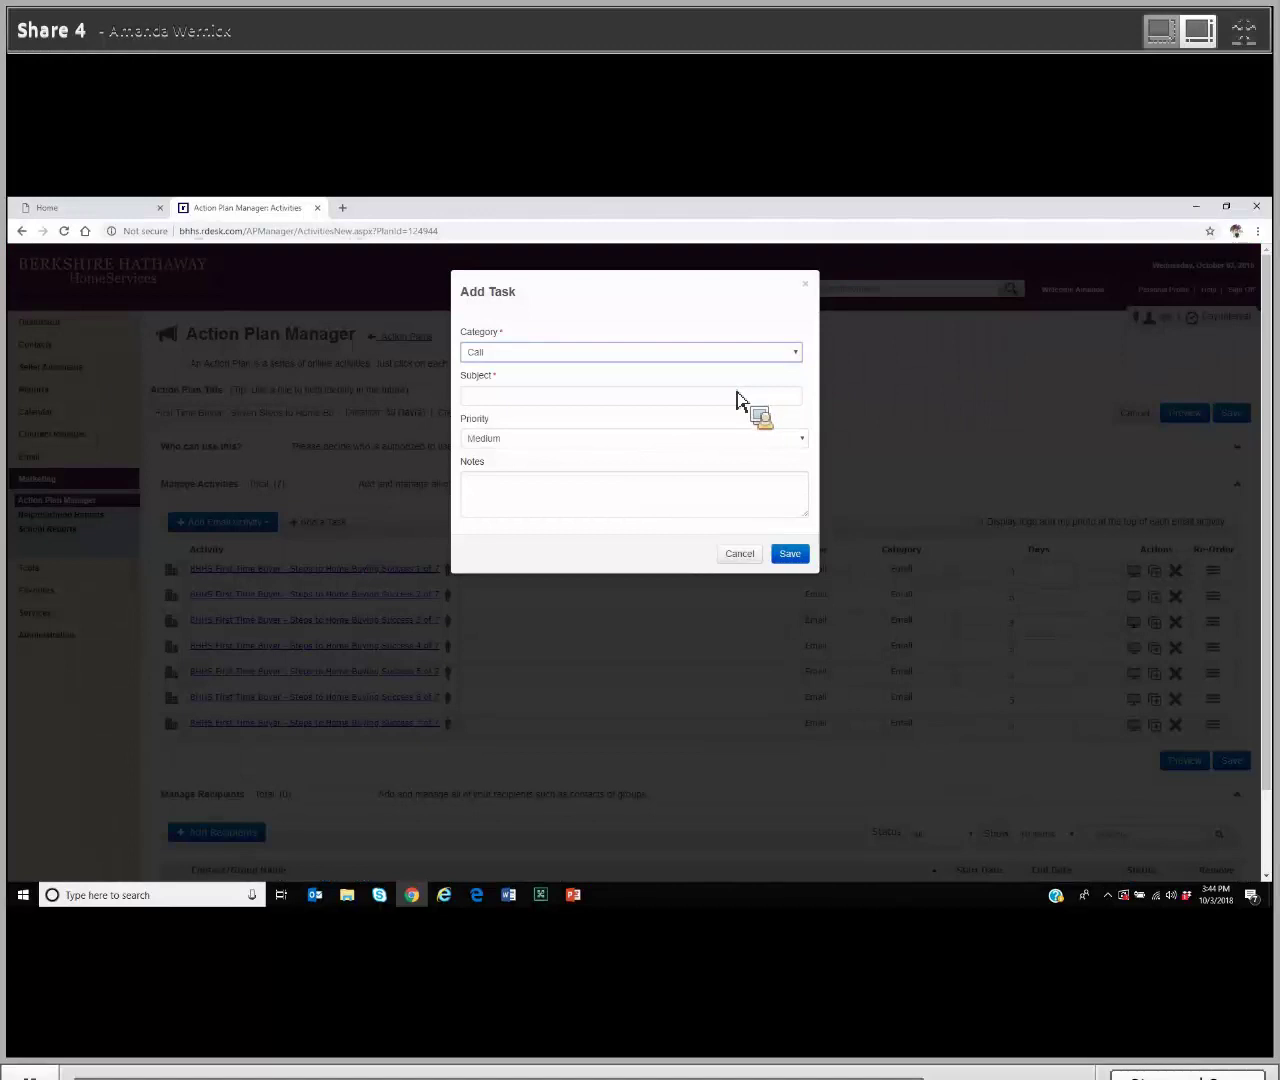
pyautogui.click(735, 403)
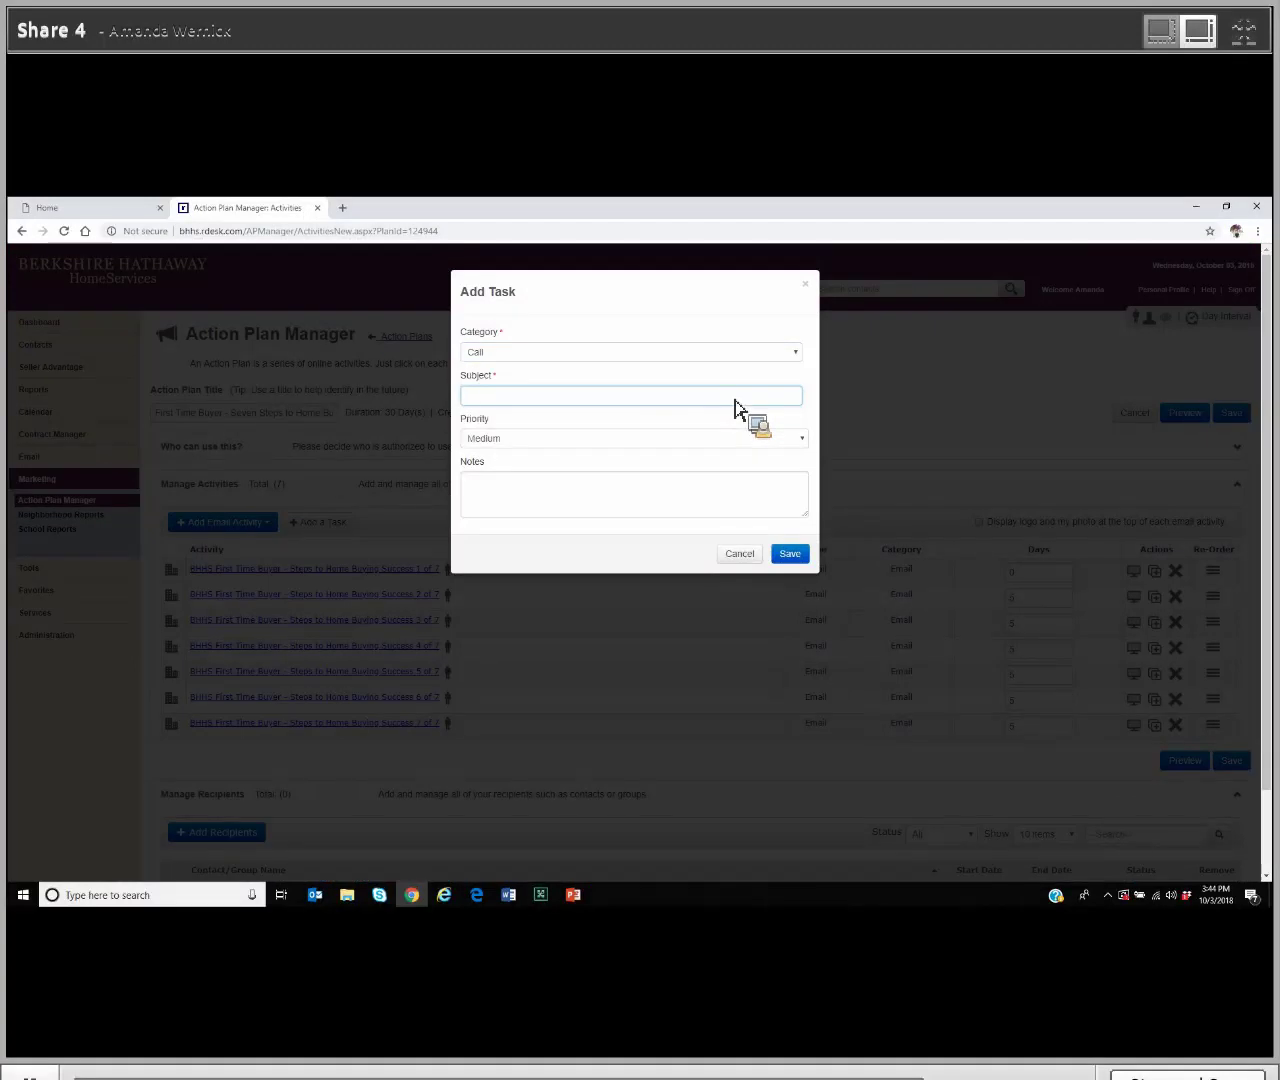
pyautogui.write('dogs?')
pyautogui.click(693, 440)
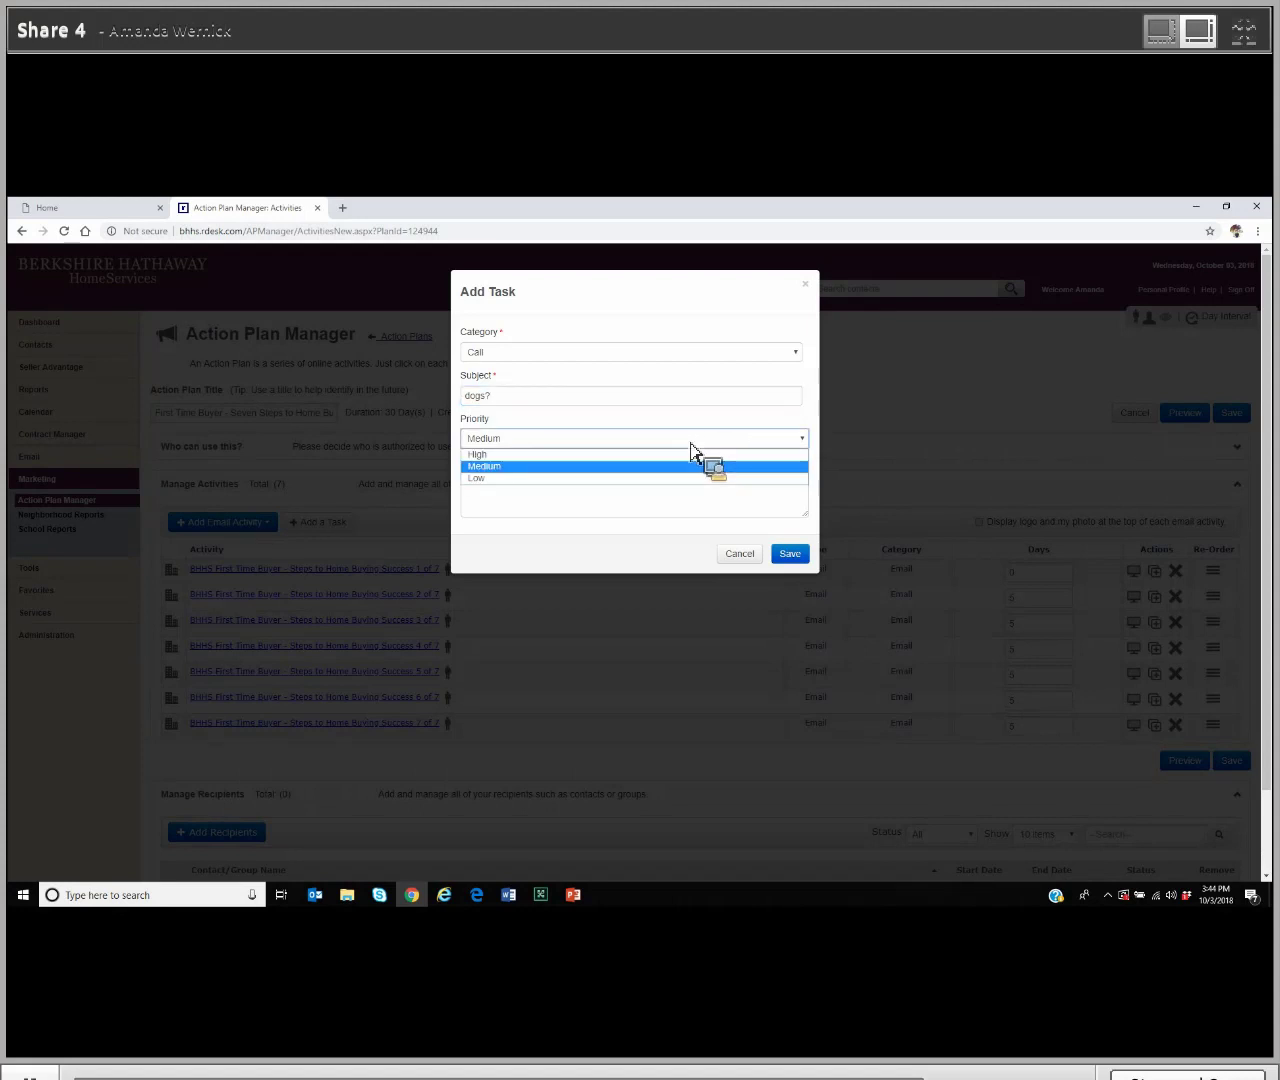
pyautogui.click(663, 508)
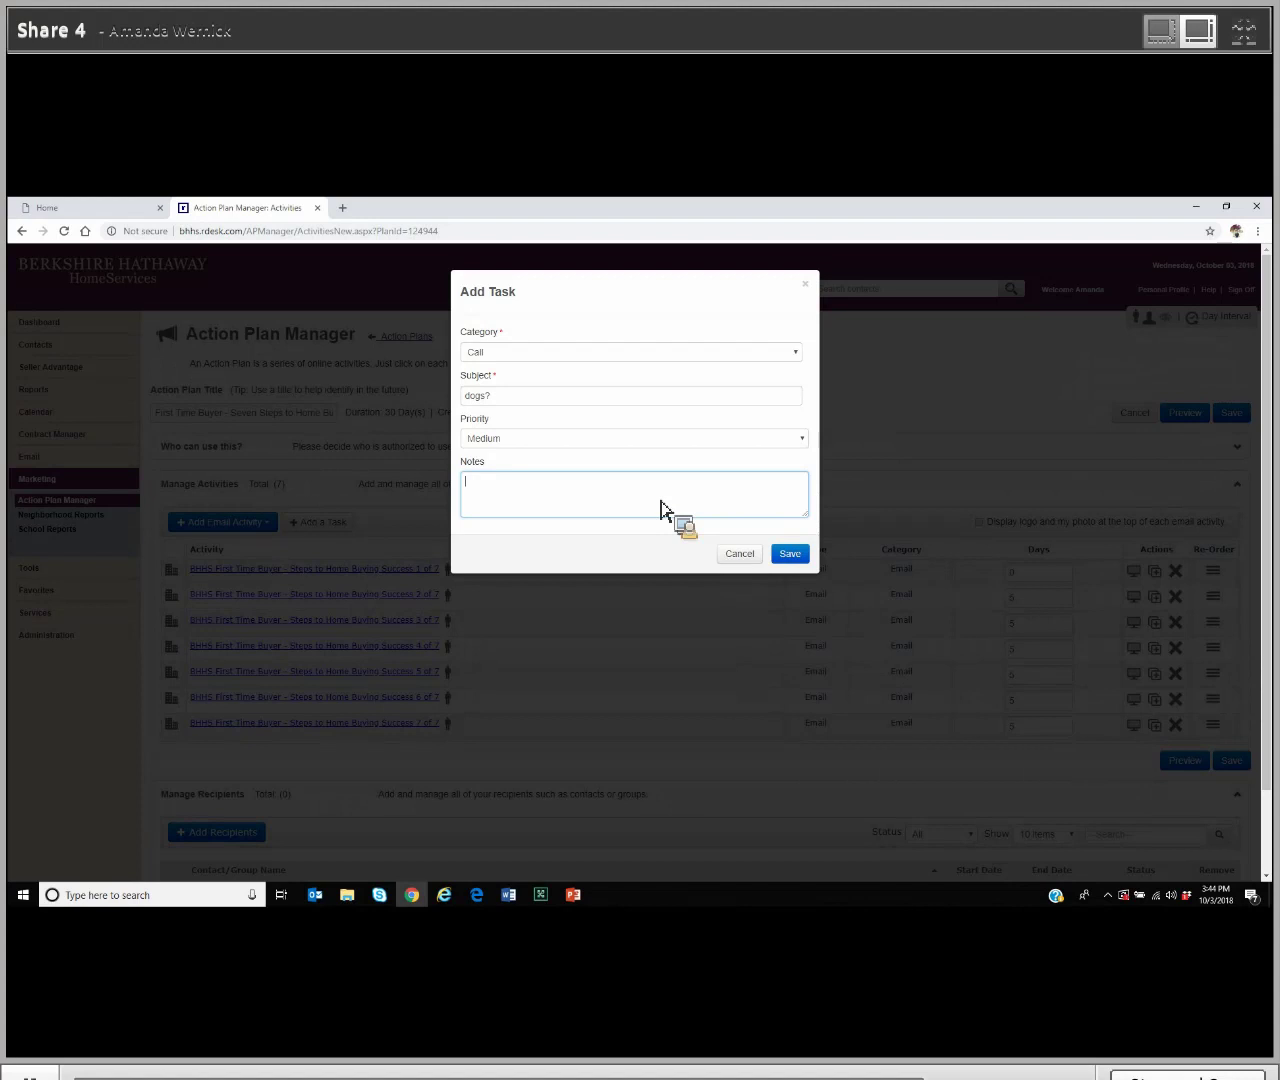
pyautogui.write('Did you gut a Dalmation or a Shihtzu?')
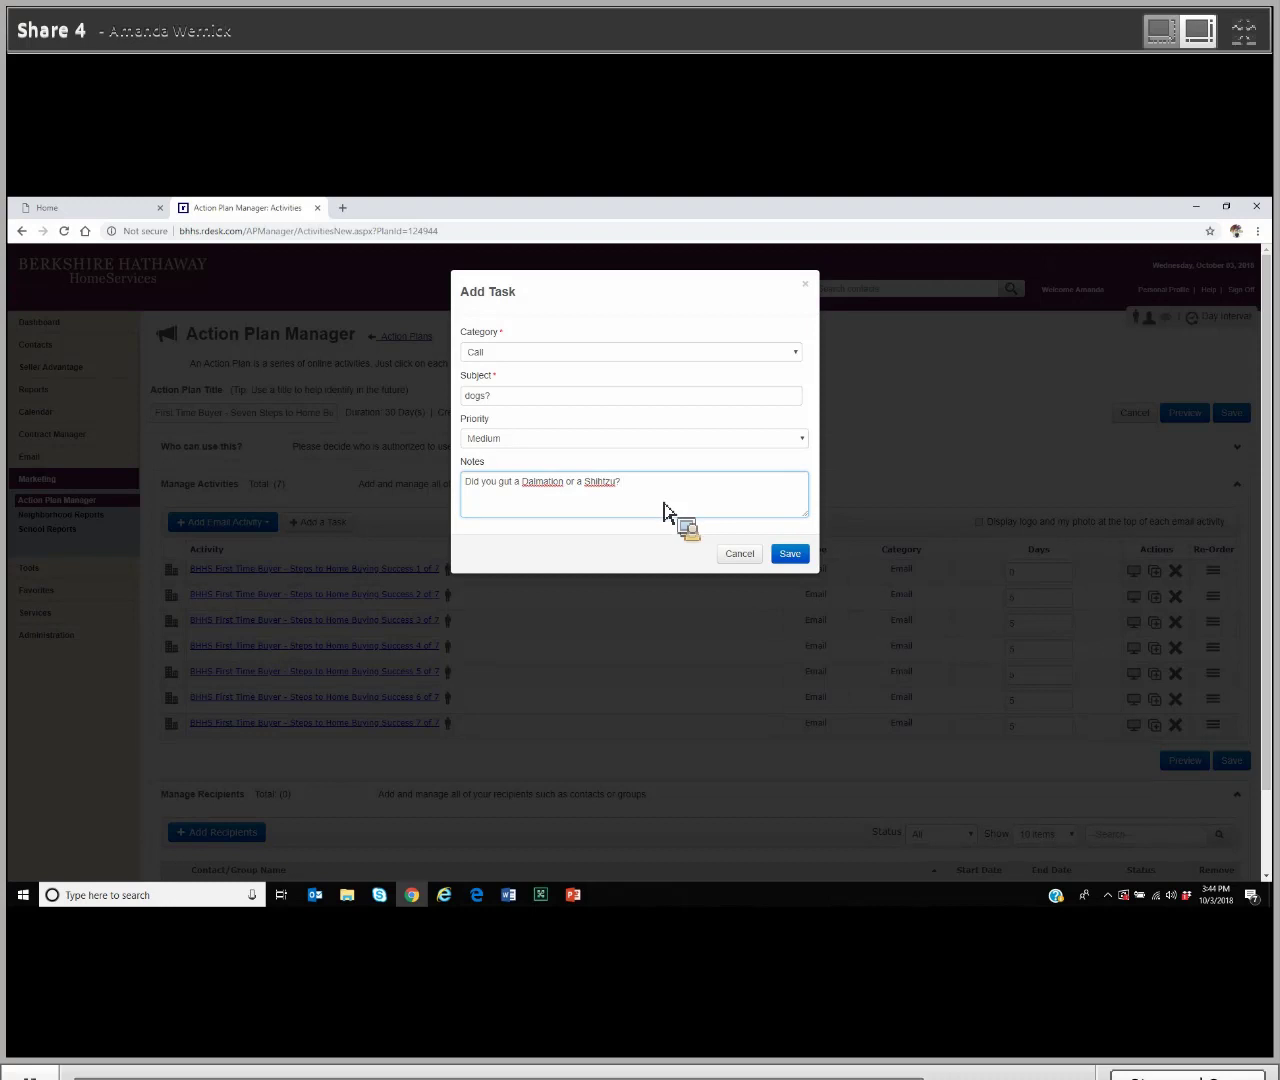
pyautogui.click(792, 556)
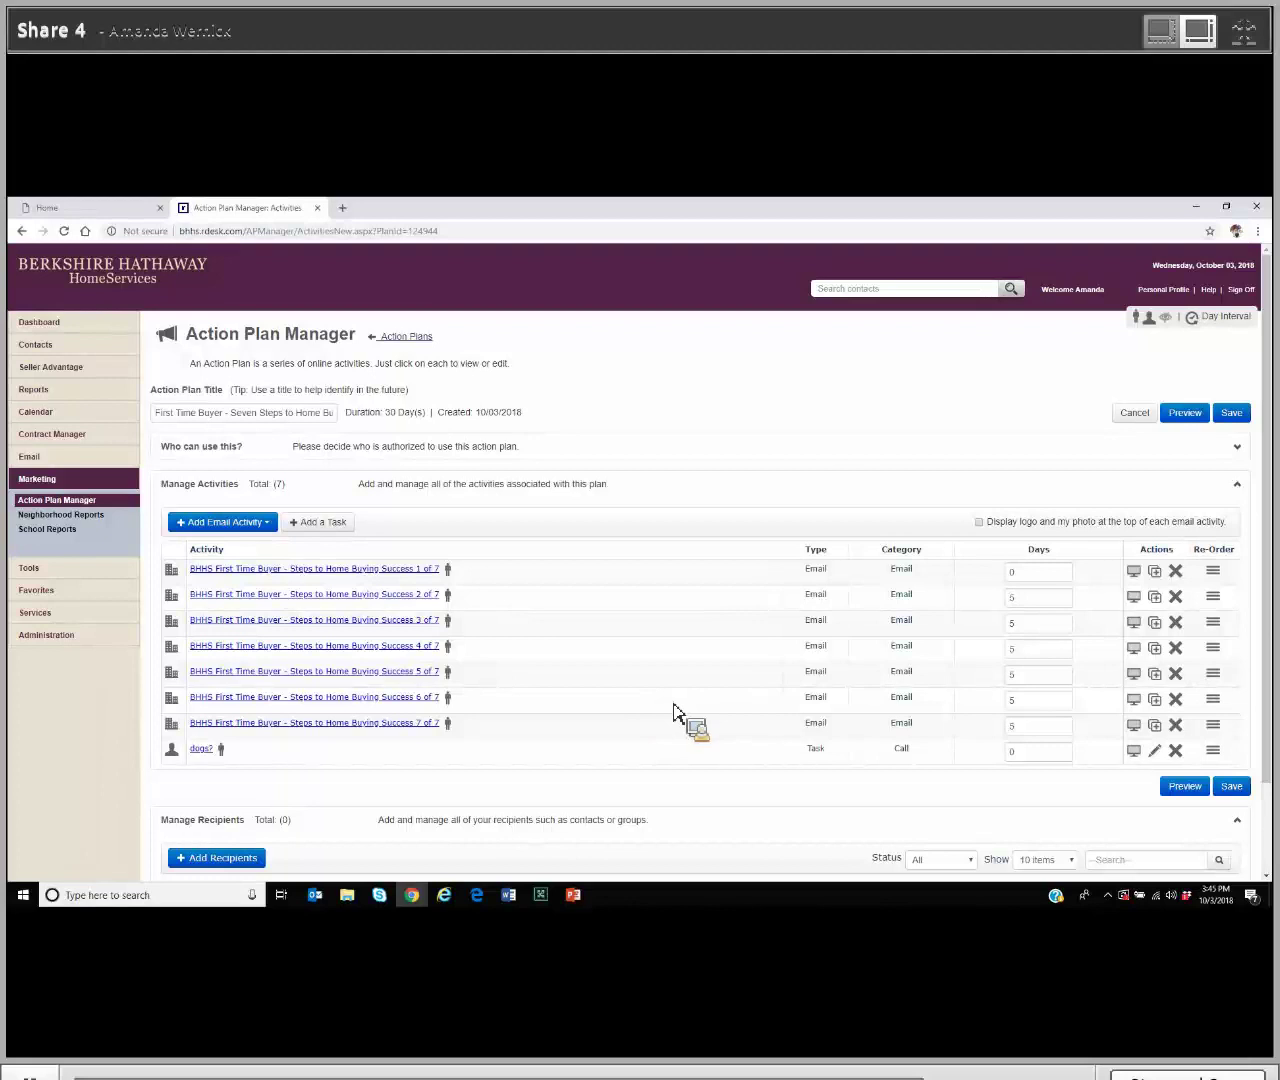
# Step: After the duplicate-name error, prefix the title with '2' and save the plan successfully
pyautogui.click(1233, 787)
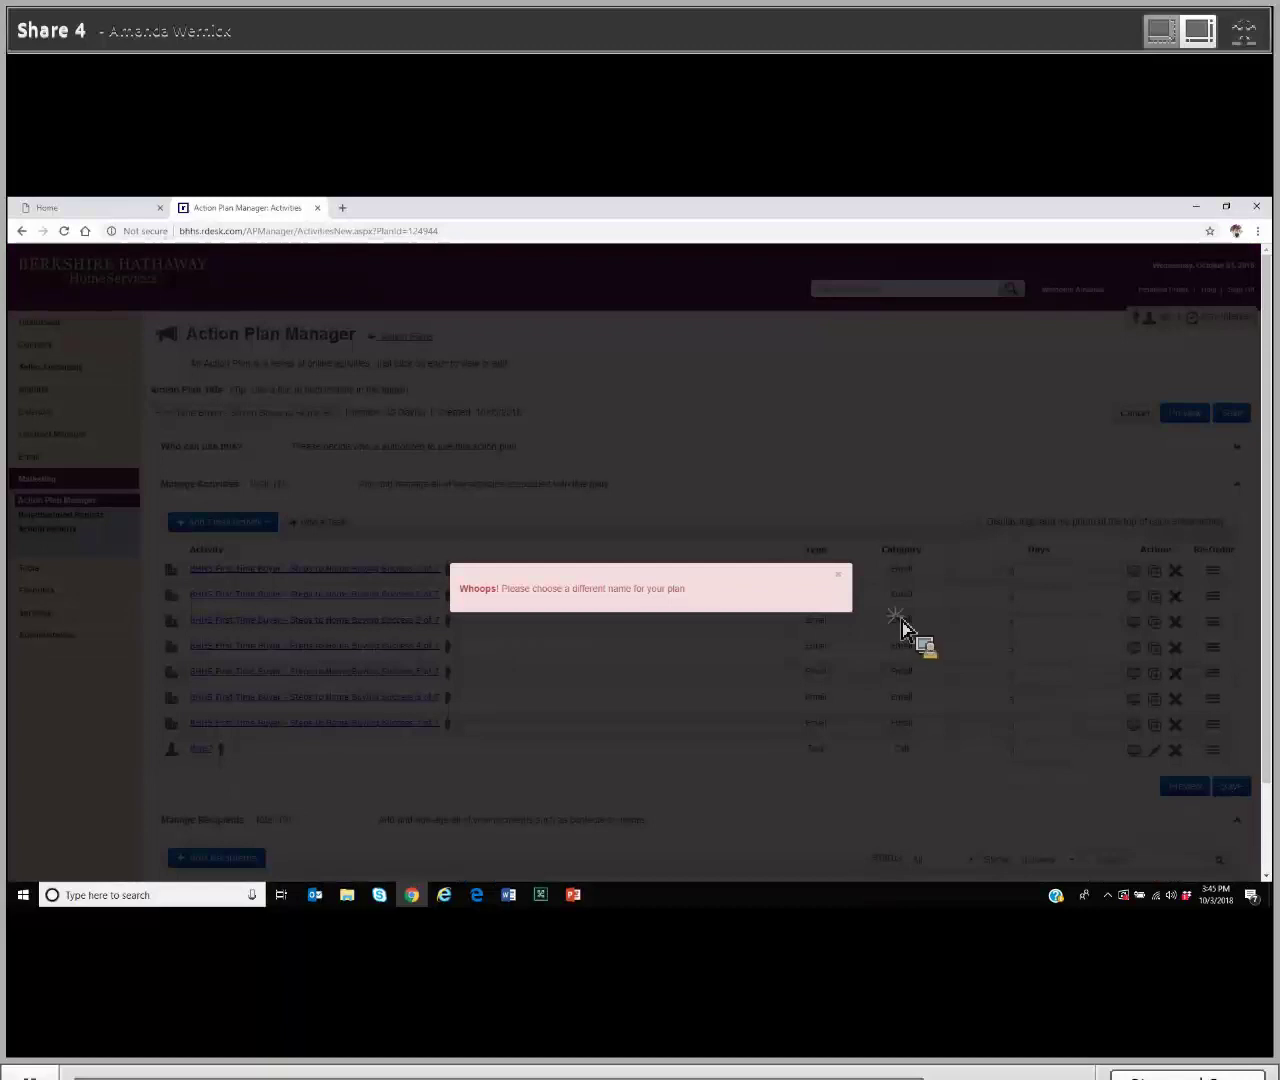
pyautogui.click(839, 575)
pyautogui.click(164, 412)
pyautogui.write('2')
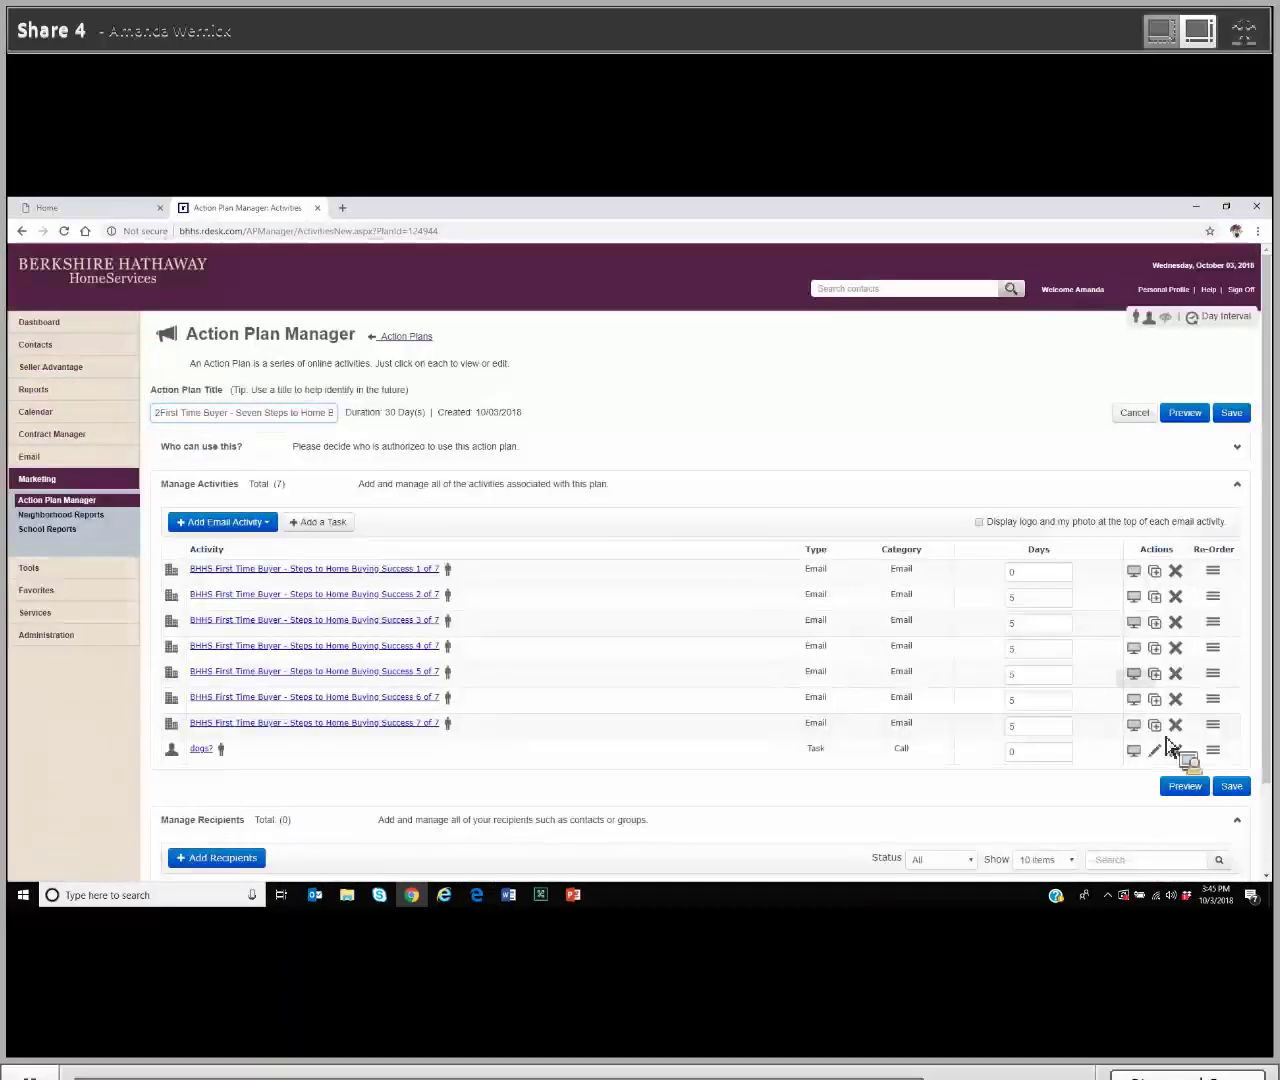
pyautogui.click(1236, 789)
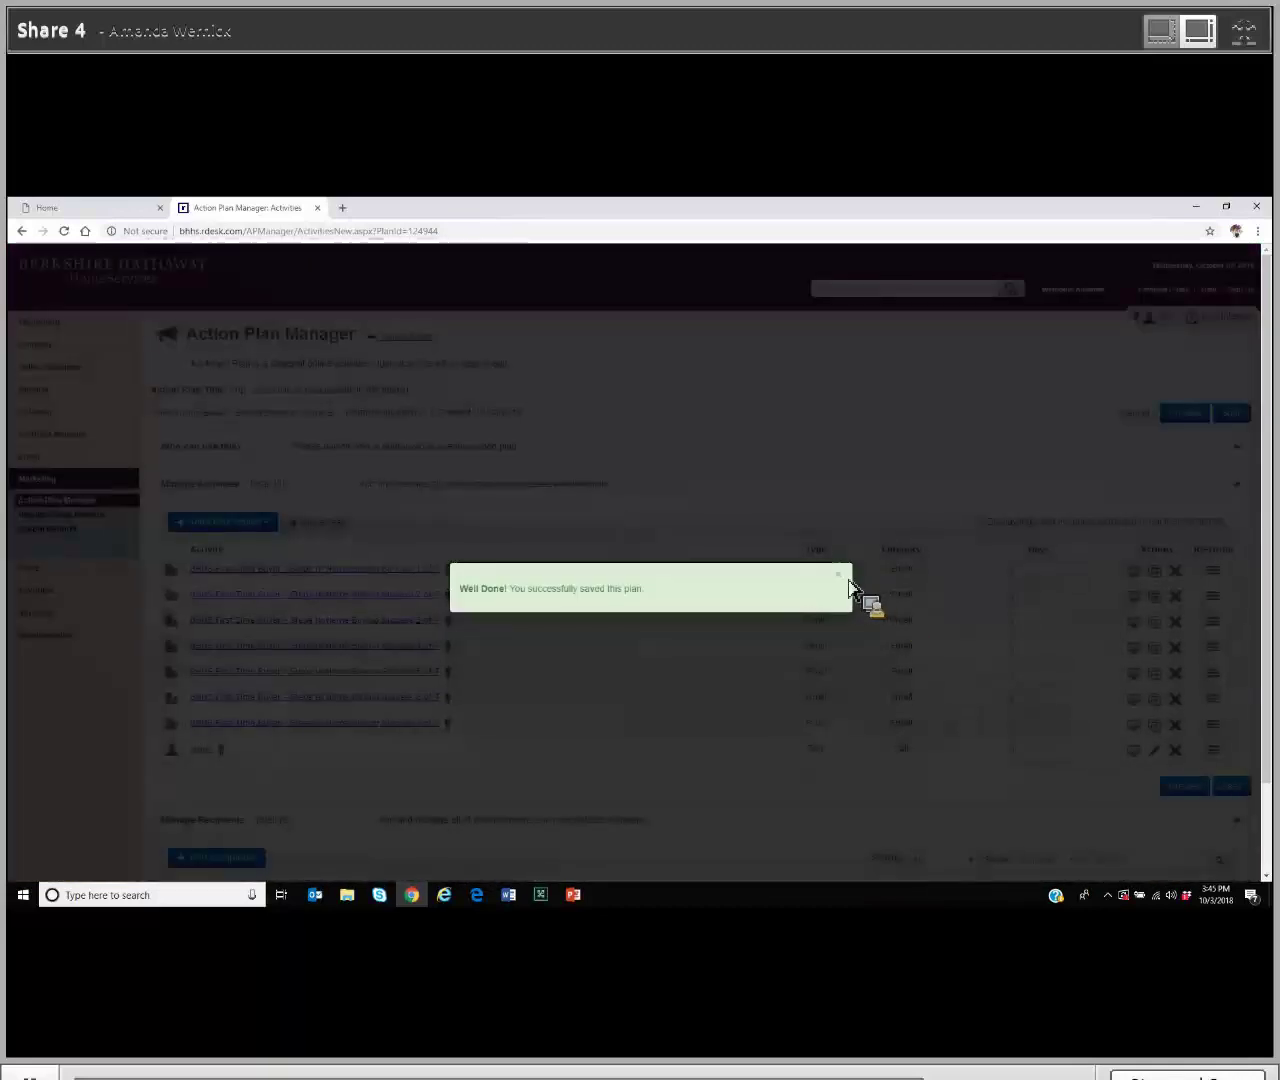
pyautogui.click(846, 579)
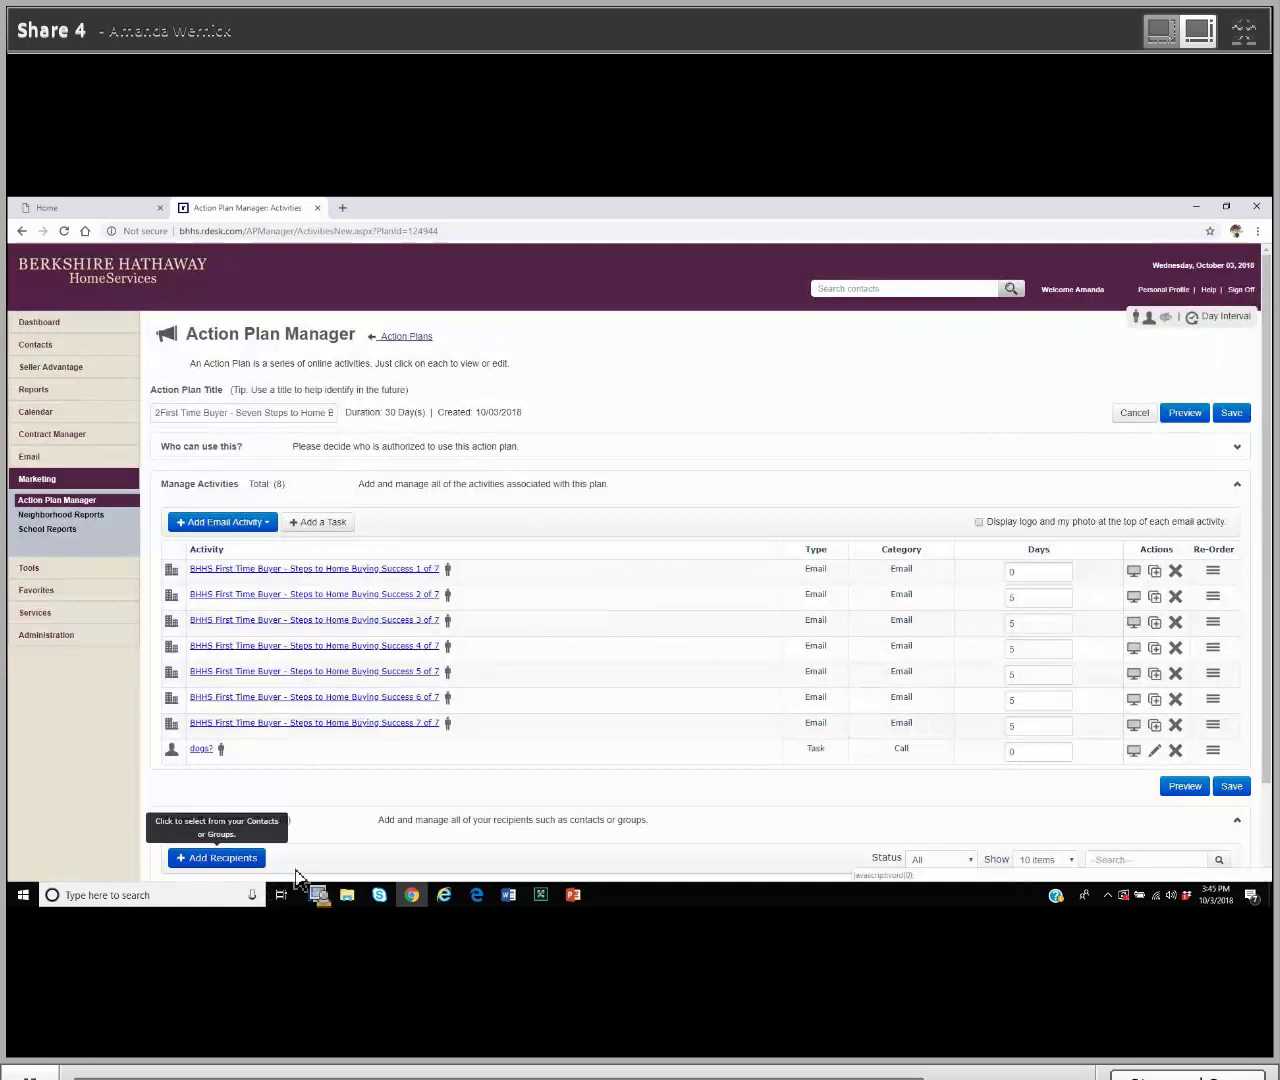
pyautogui.scroll(-2, 298, 872)
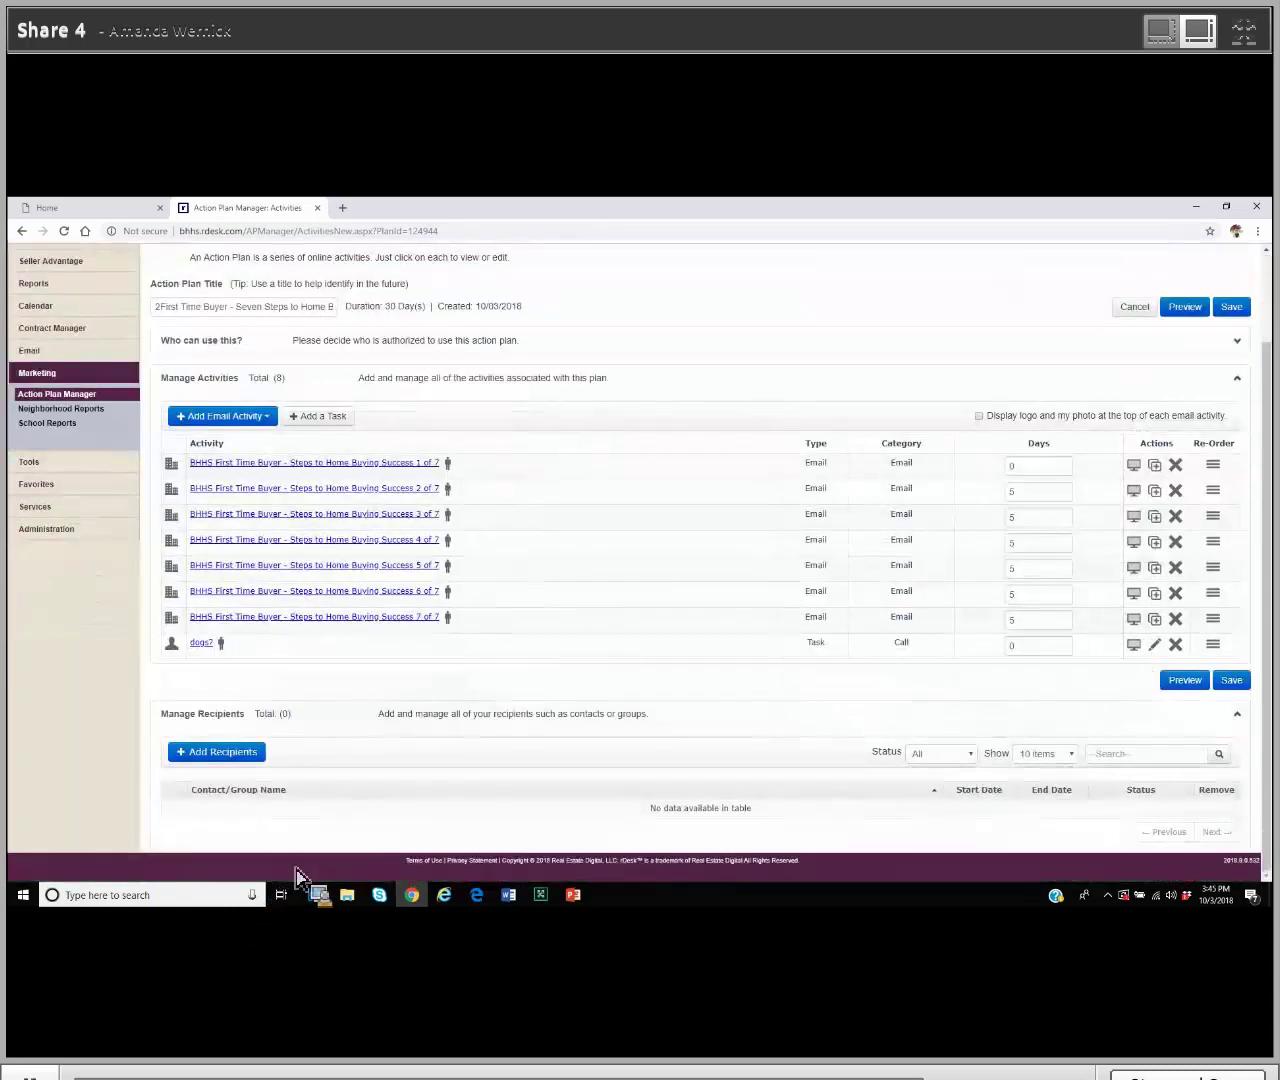
# Step: Search contacts for 'zzz', tick the third match, and save it as the plan's recipient
pyautogui.click(224, 758)
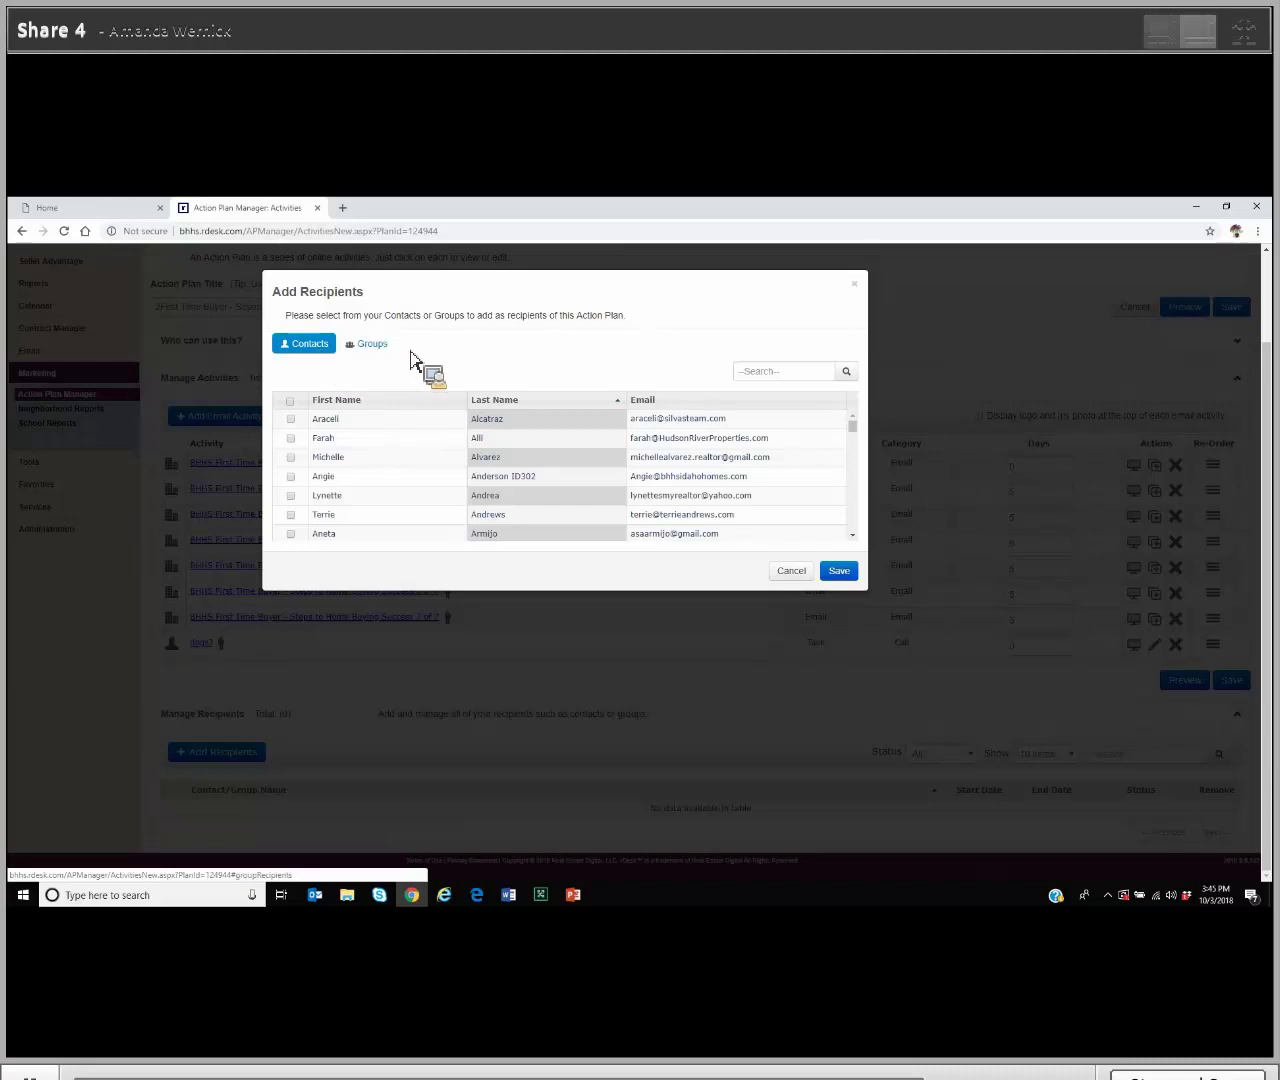
pyautogui.click(771, 379)
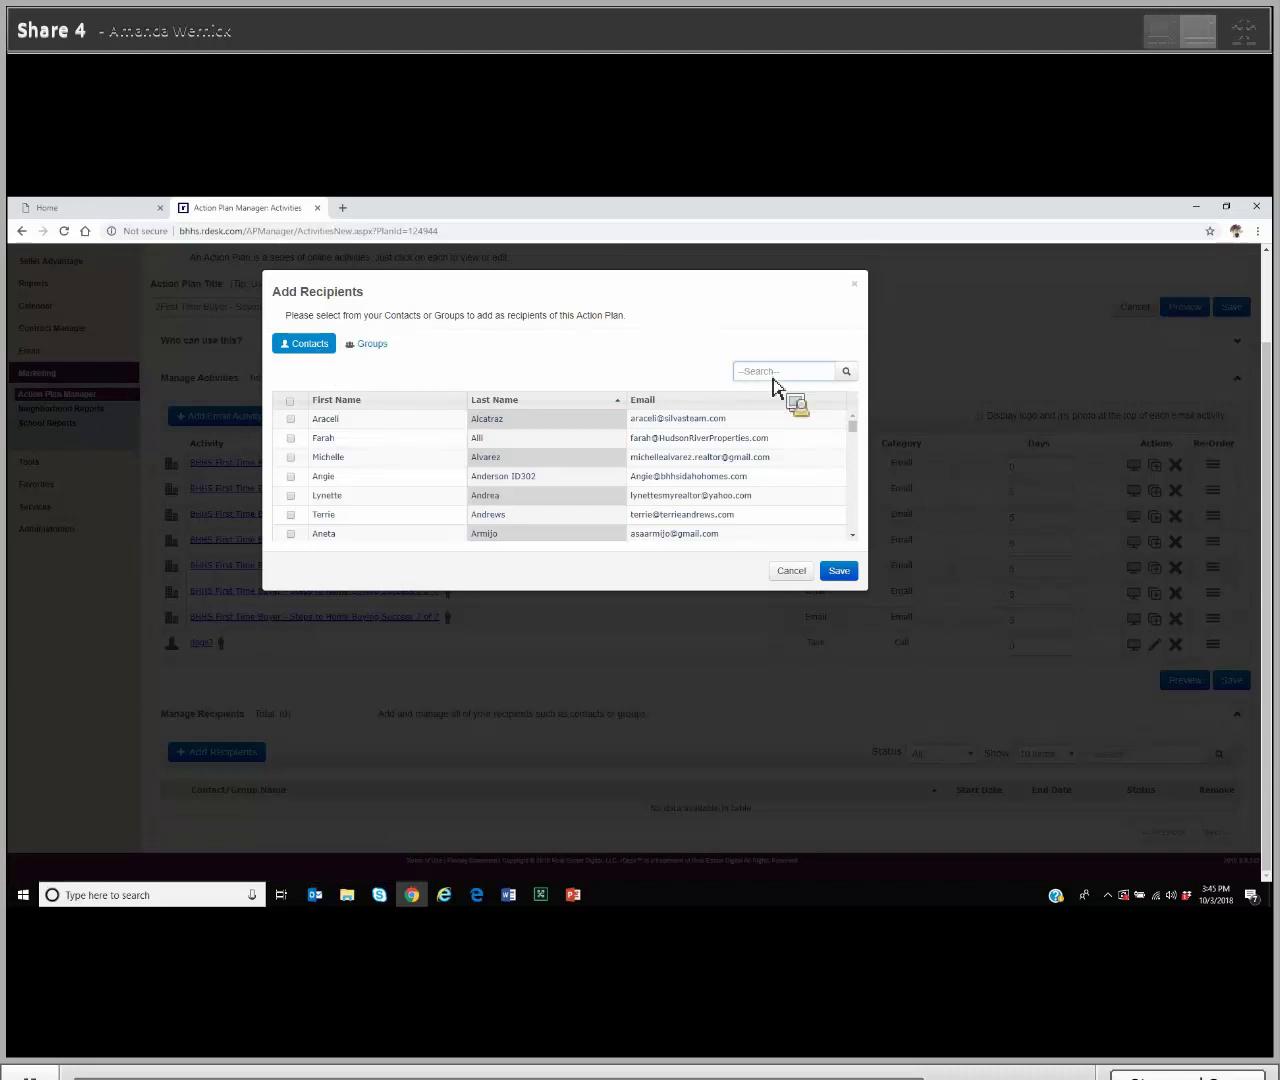
pyautogui.write('zzz')
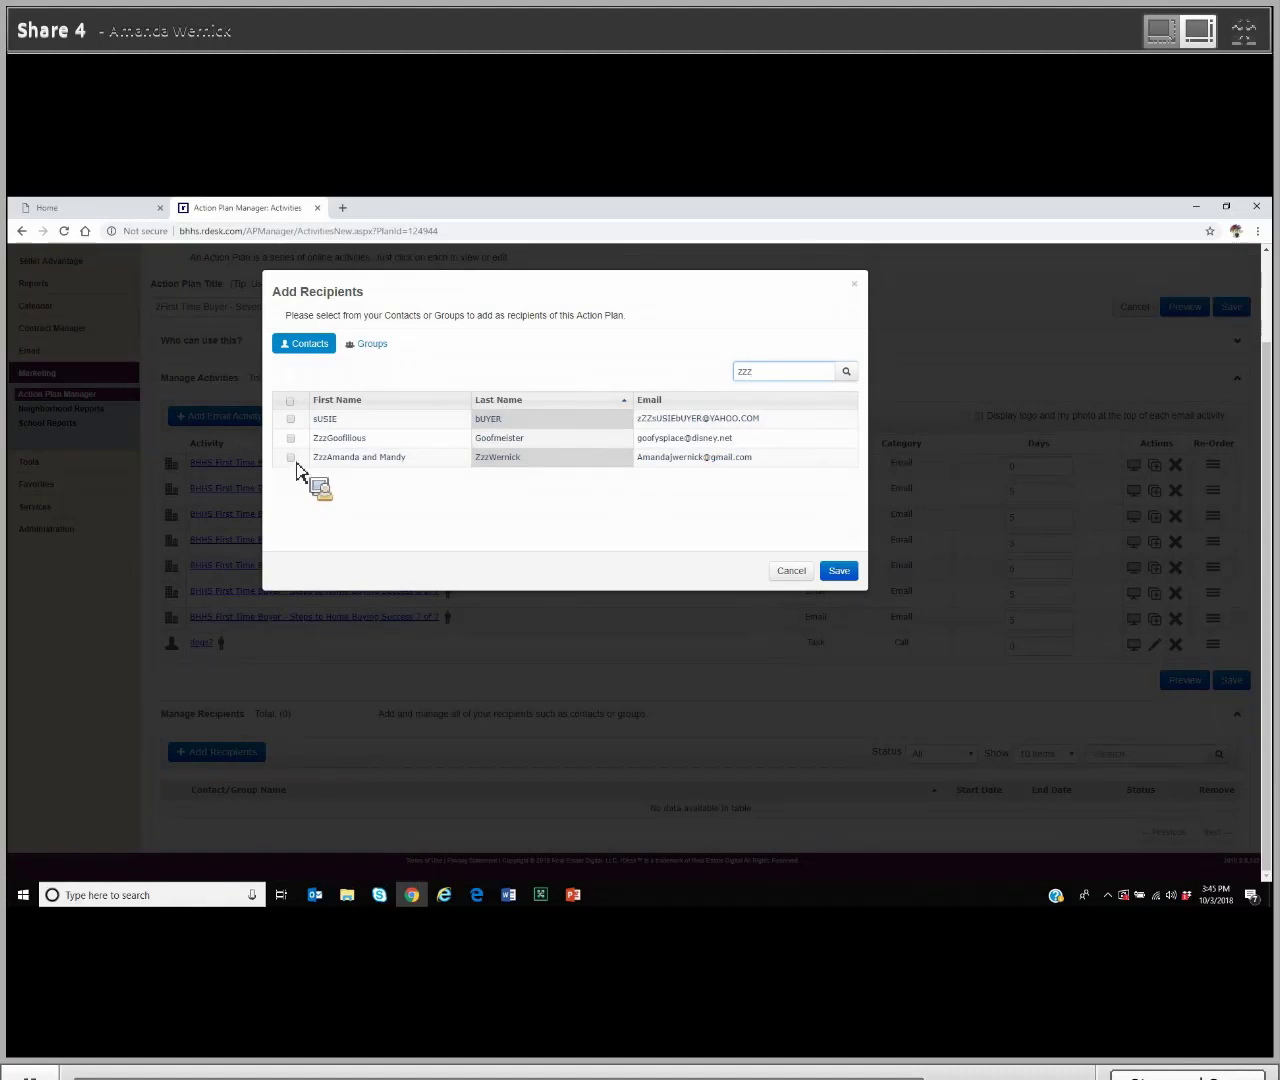
pyautogui.click(291, 458)
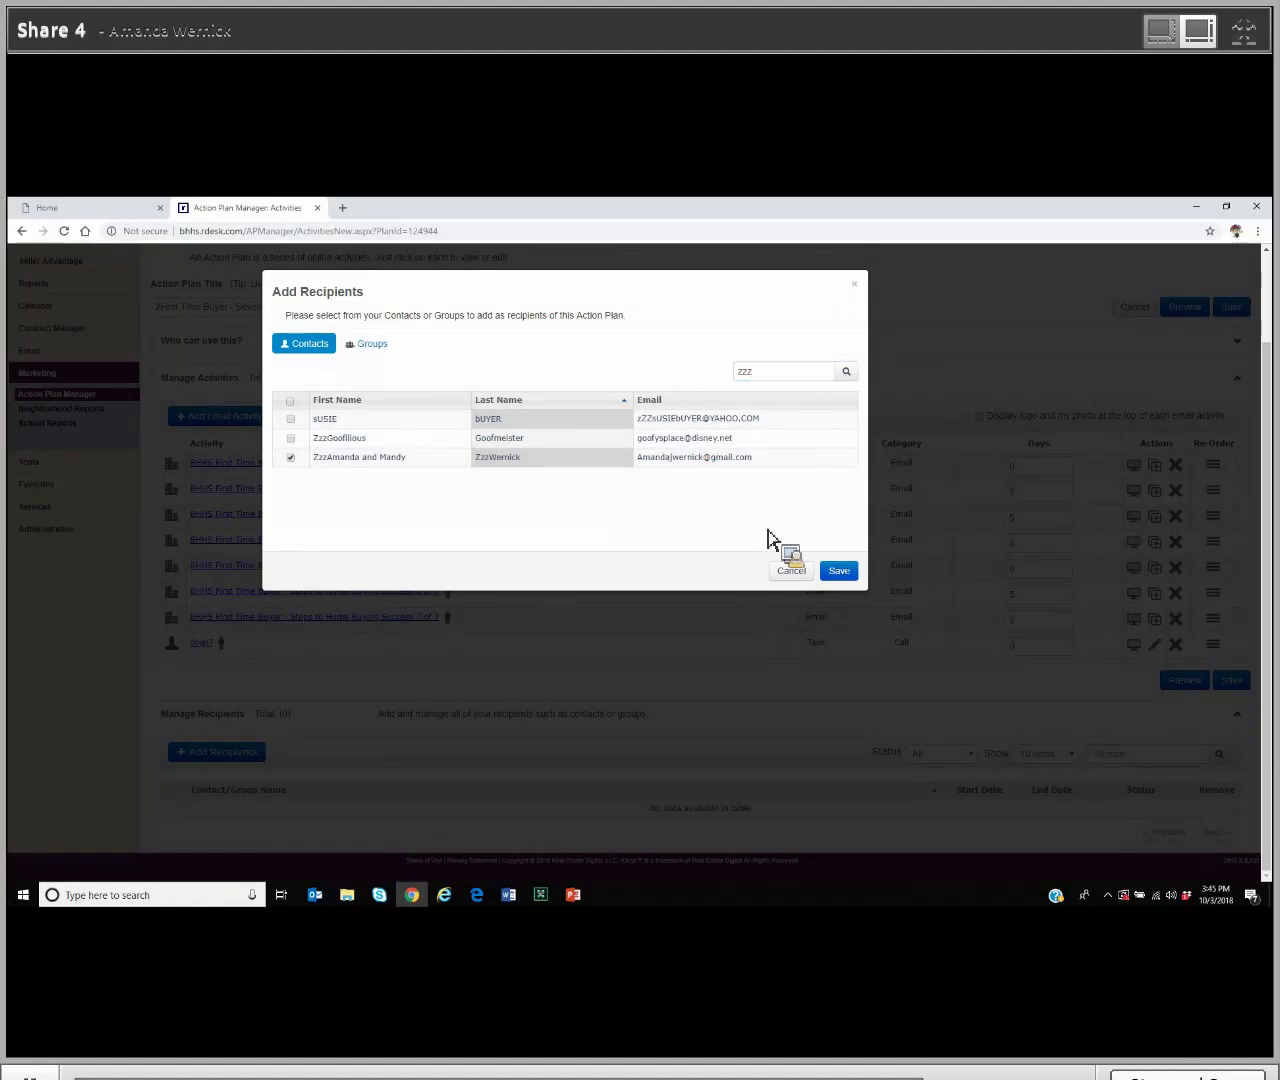
pyautogui.click(850, 576)
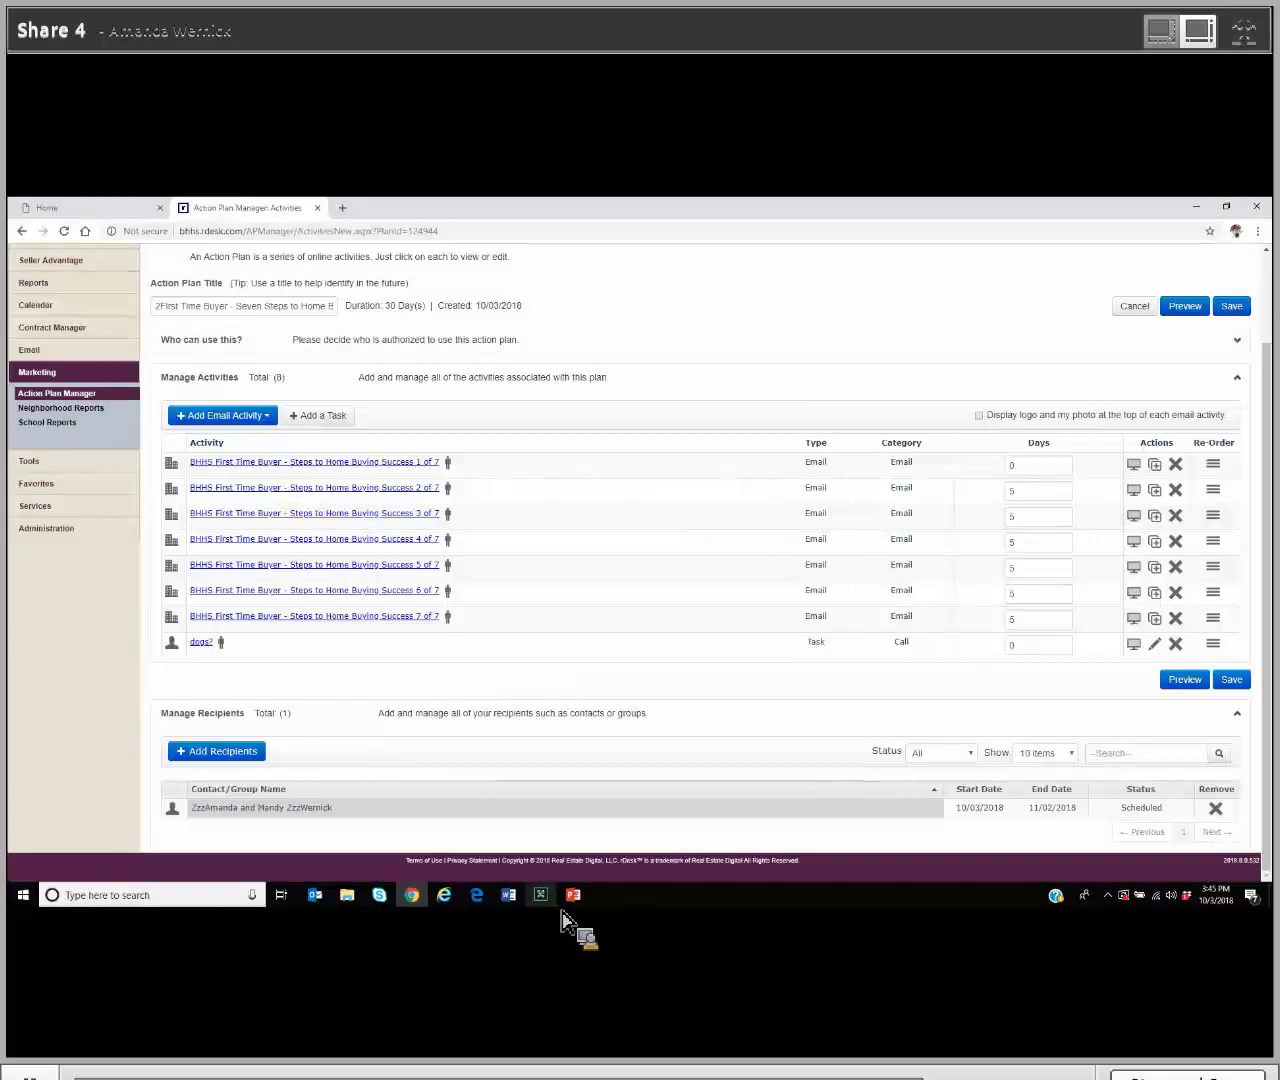
# Step: Switch to the Lead REsource Commonwealth PowerPoint presentation from the taskbar
pyautogui.moveTo(566, 912)
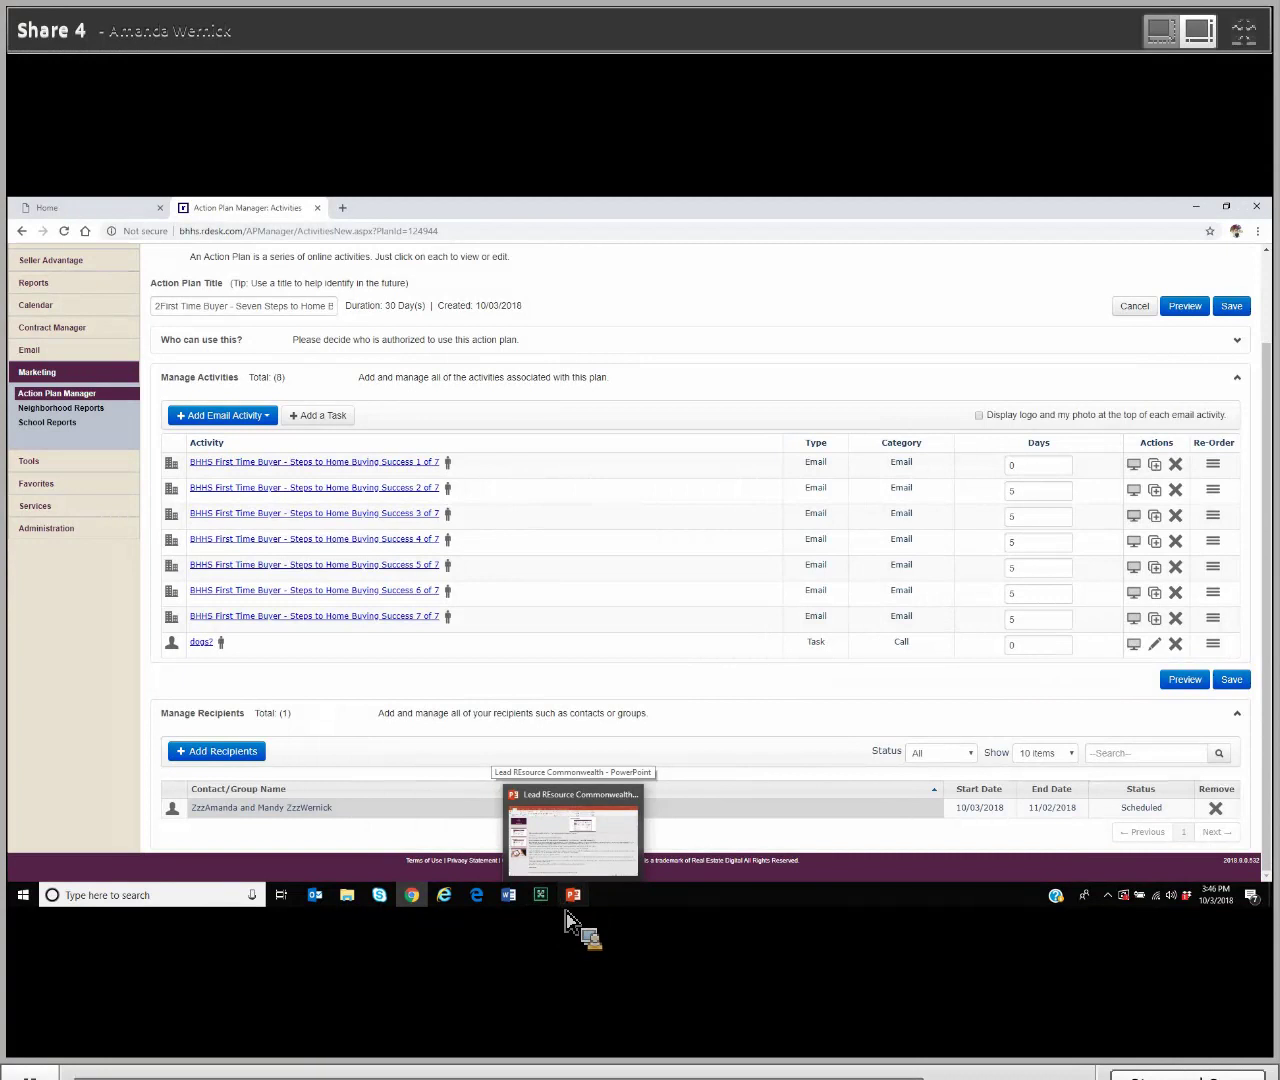
pyautogui.click(566, 912)
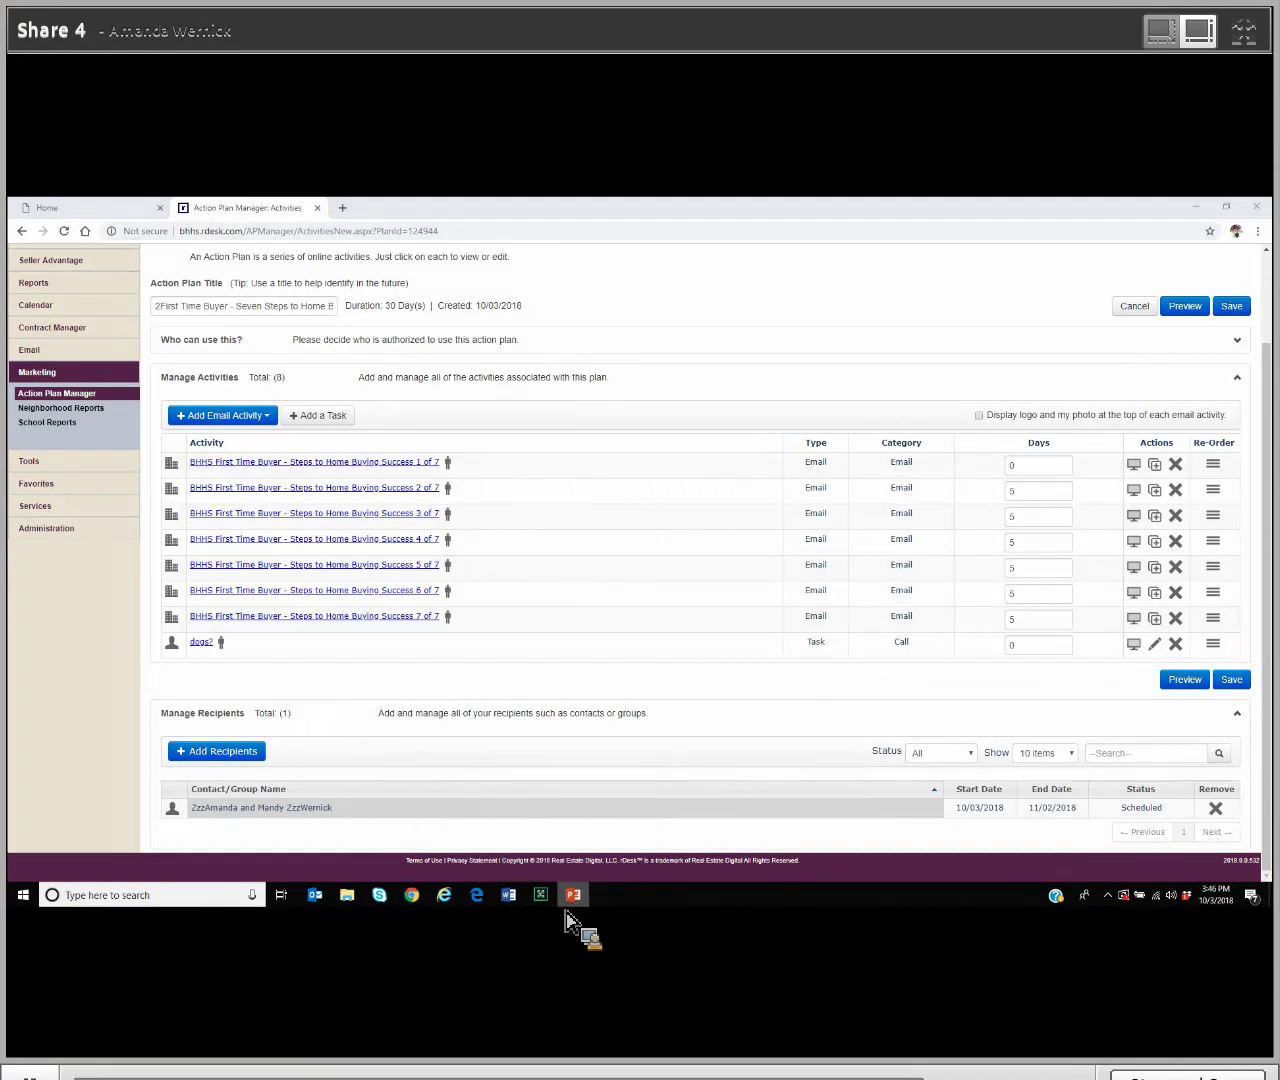